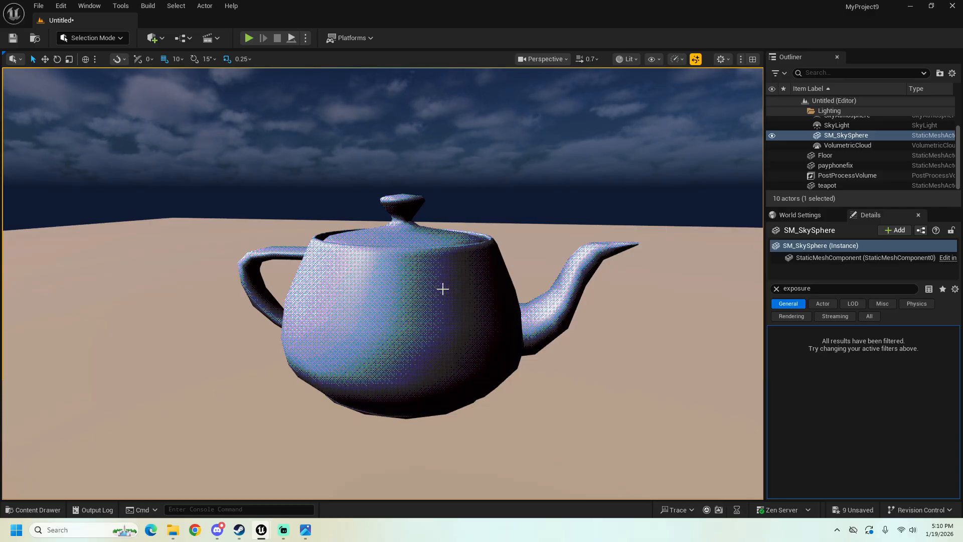
pyautogui.moveTo(437, 279); pyautogui.dragTo(445, 279, button='right')
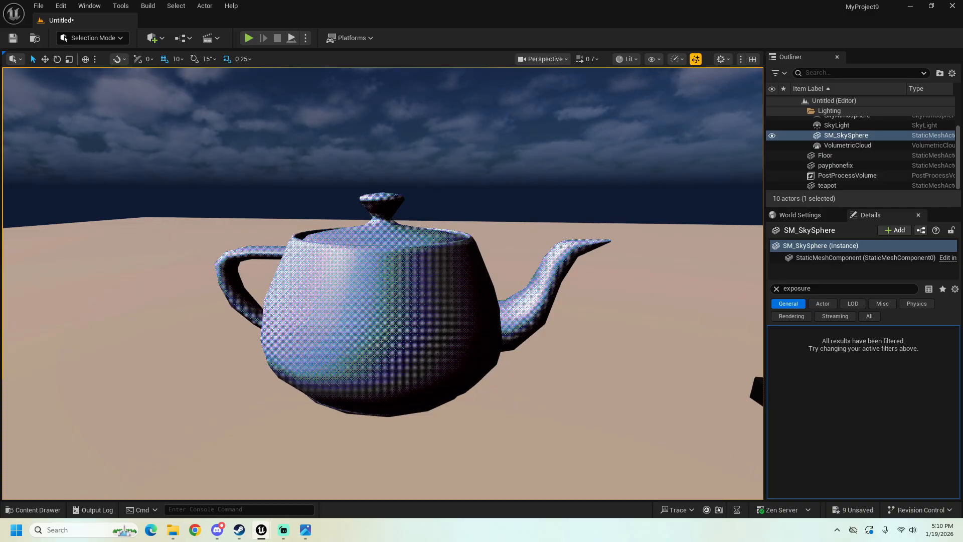
pyautogui.moveTo(350, 289); pyautogui.dragTo(356, 288, button='right')
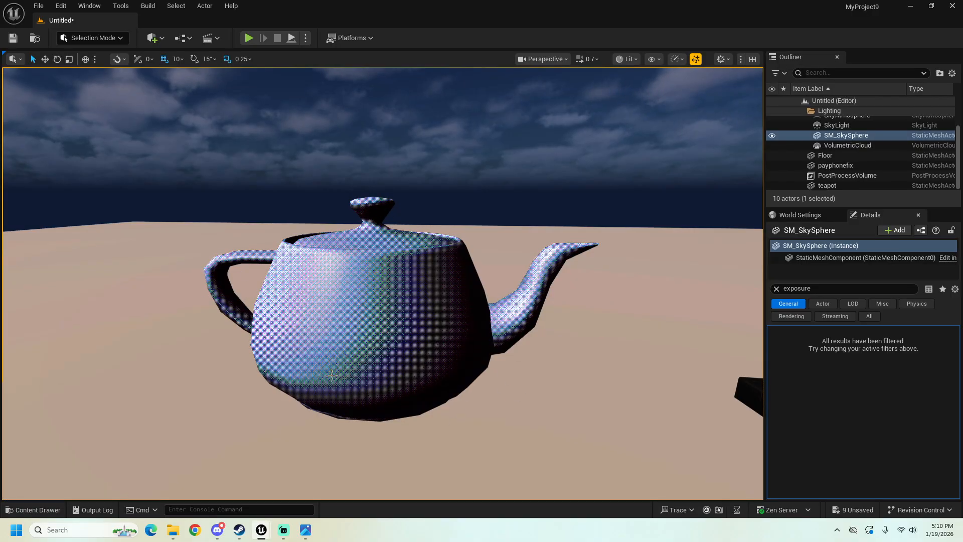
pyautogui.moveTo(311, 266); pyautogui.dragTo(325, 353, button='right')
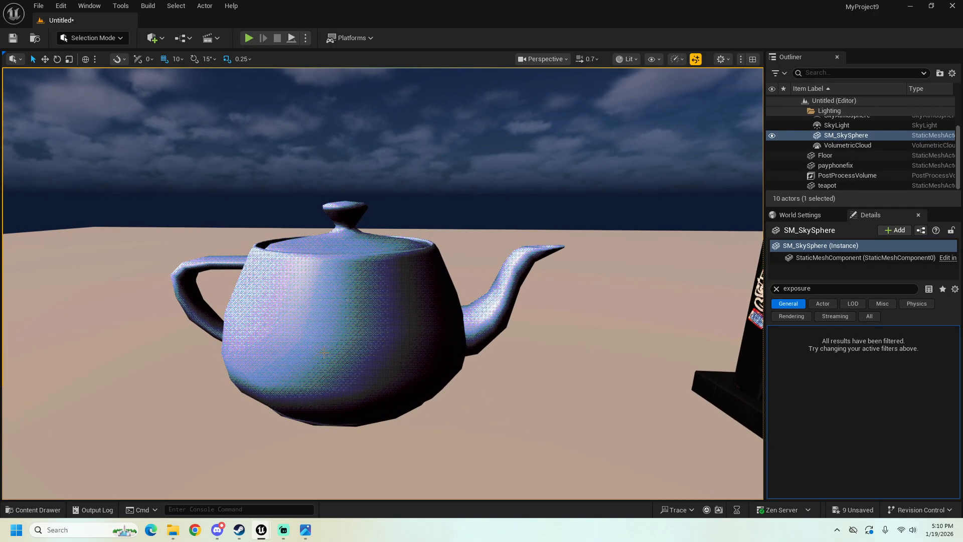
pyautogui.moveTo(273, 302); pyautogui.dragTo(351, 299, button='right')
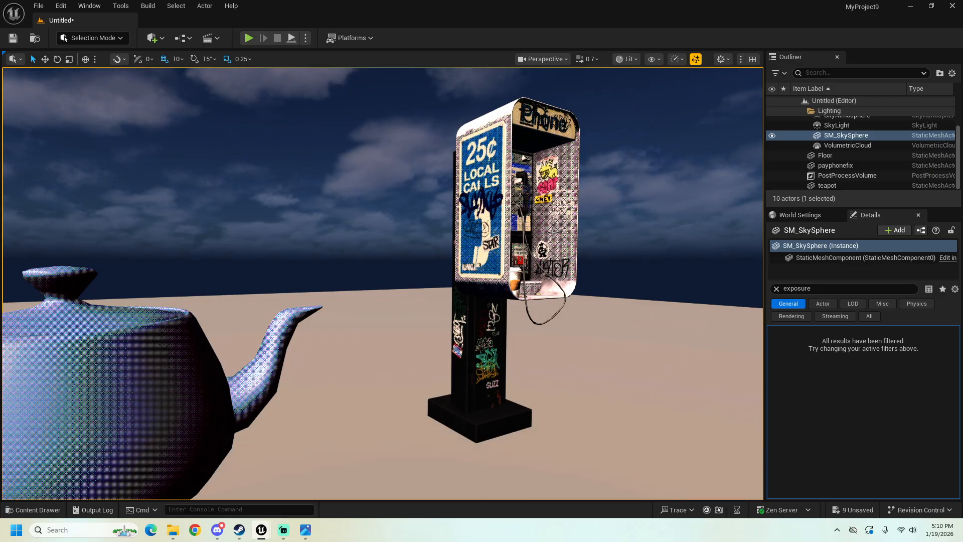
pyautogui.moveTo(420, 229); pyautogui.dragTo(306, 223, button='right')
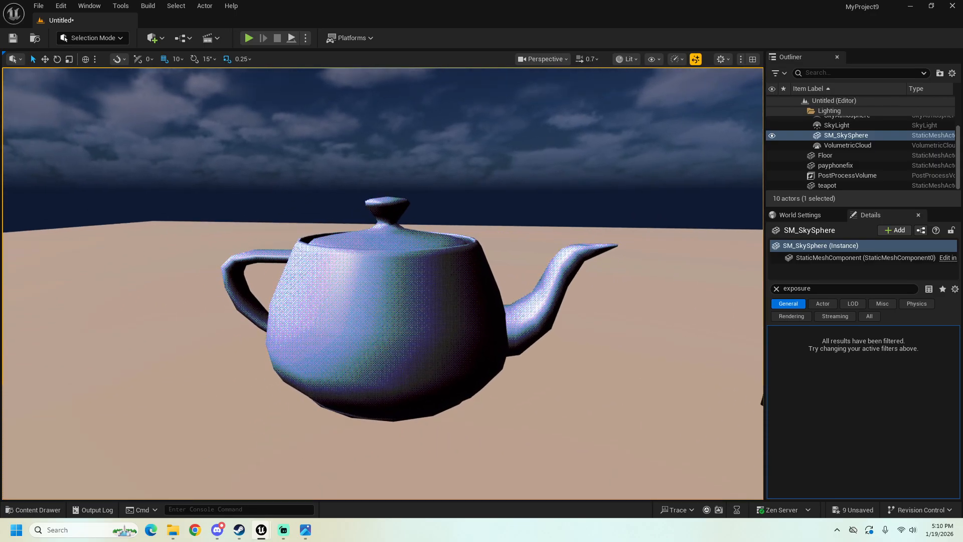
# Step: Open the PPM_Tonemapper material from the Content folder and inspect its SceneTexture:PostProcessInput0 node
pyautogui.click(36, 511)
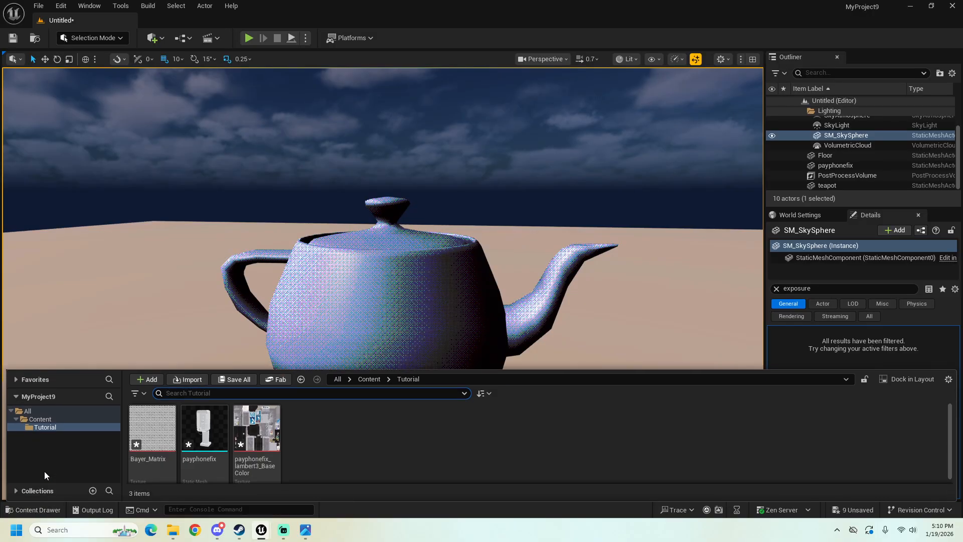
pyautogui.click(40, 419)
pyautogui.doubleClick(624, 436)
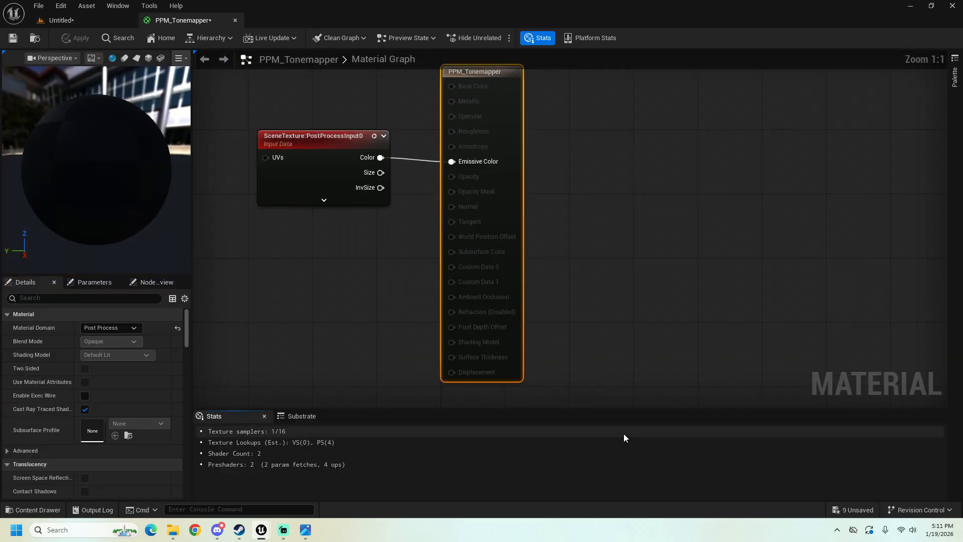
pyautogui.moveTo(310, 150); pyautogui.dragTo(350, 173, button='right')
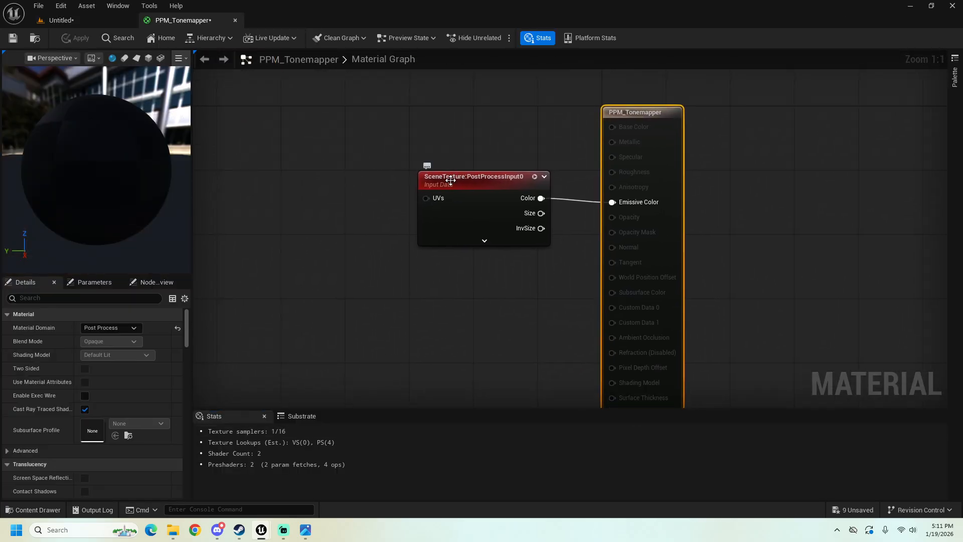
pyautogui.click(450, 179)
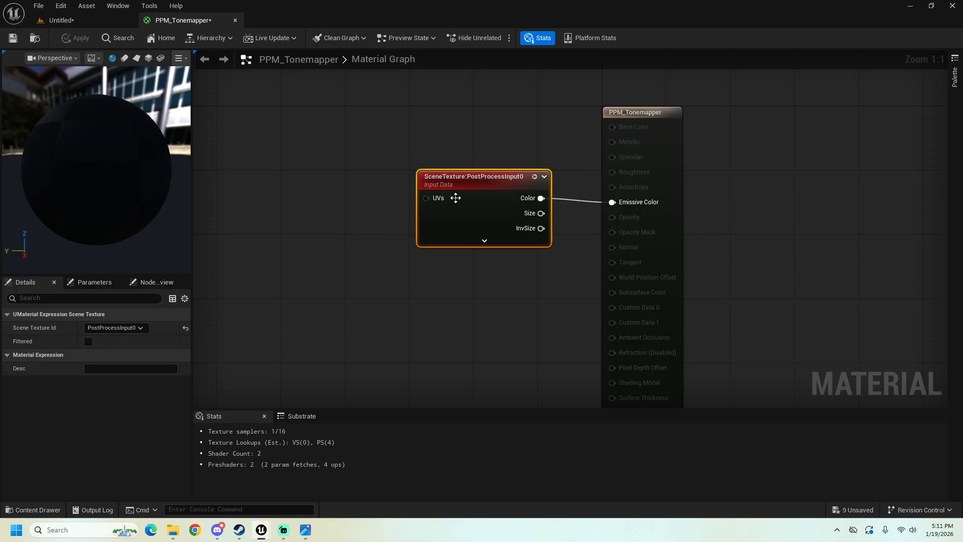
# Step: Review the PPM_Tonemapper material's domain options, keeping Post Process selected
pyautogui.click(627, 113)
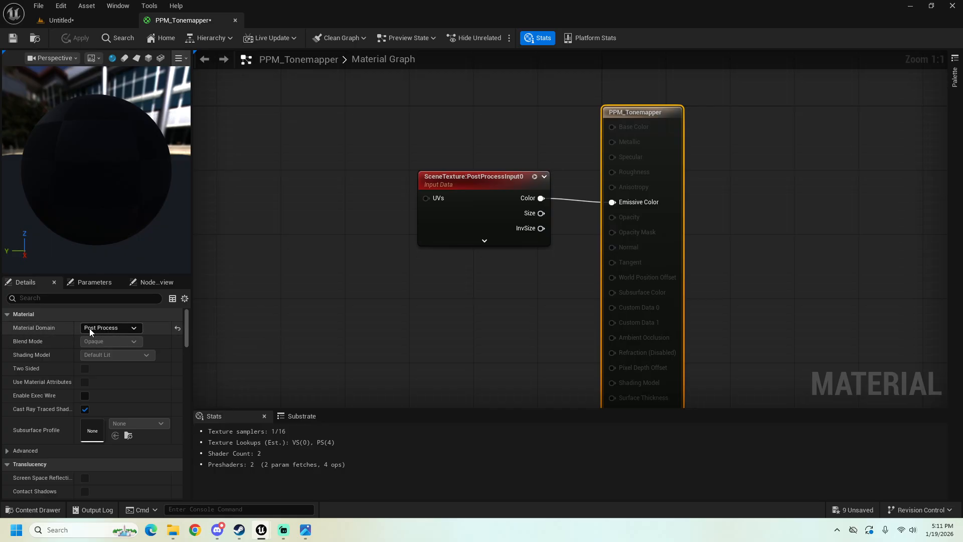
pyautogui.click(90, 328)
pyautogui.click(103, 374)
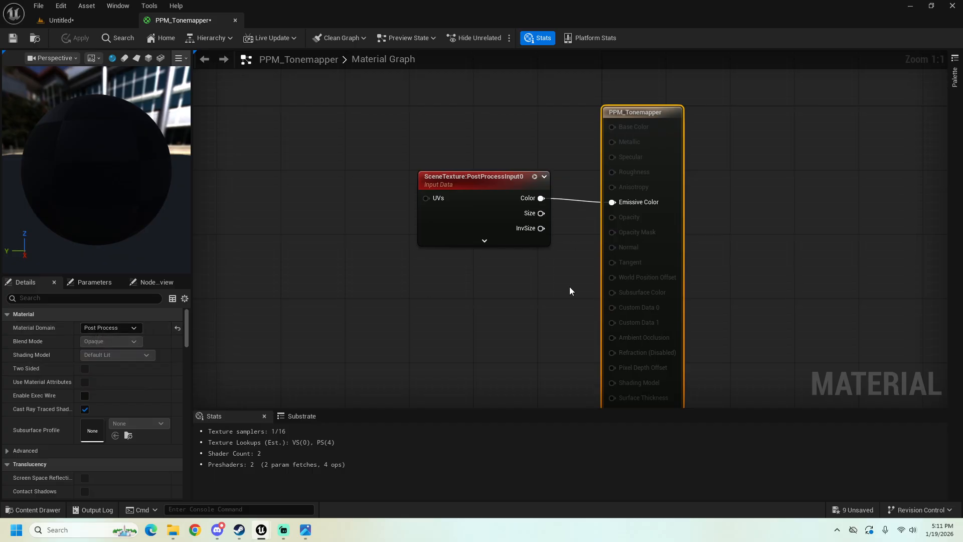
# Step: Review the Blendable Location options under Post Process Material, keeping Replacing the Tonemapper selected
pyautogui.scroll(-1, 531, 327)
pyautogui.scroll(-10, 148, 388)
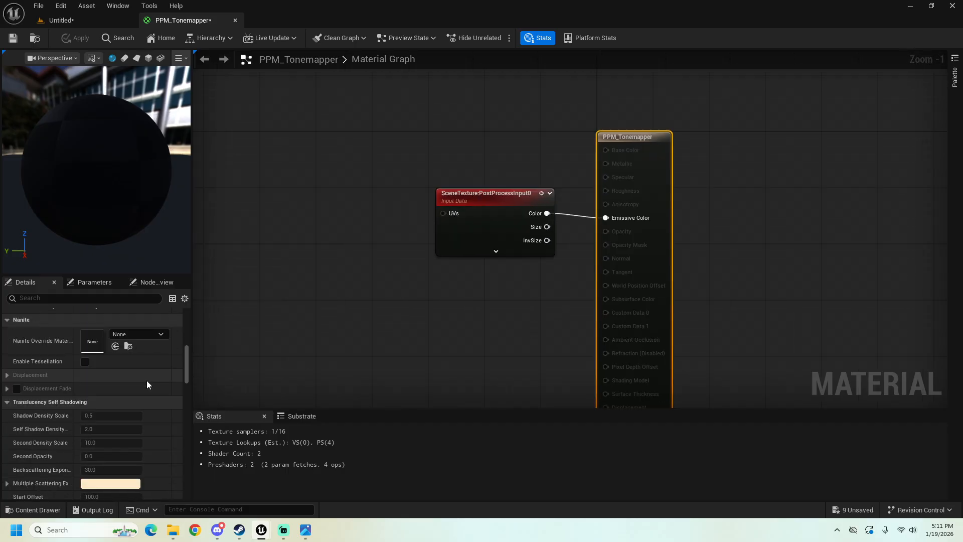
pyautogui.scroll(-10, 147, 382)
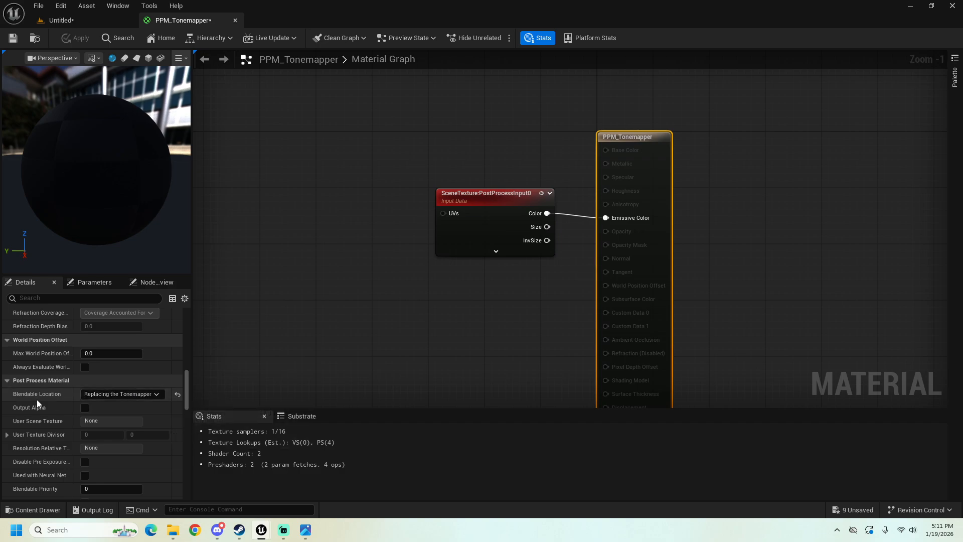
pyautogui.click(103, 393)
pyautogui.click(124, 453)
pyautogui.moveTo(376, 305); pyautogui.dragTo(340, 294, button='right')
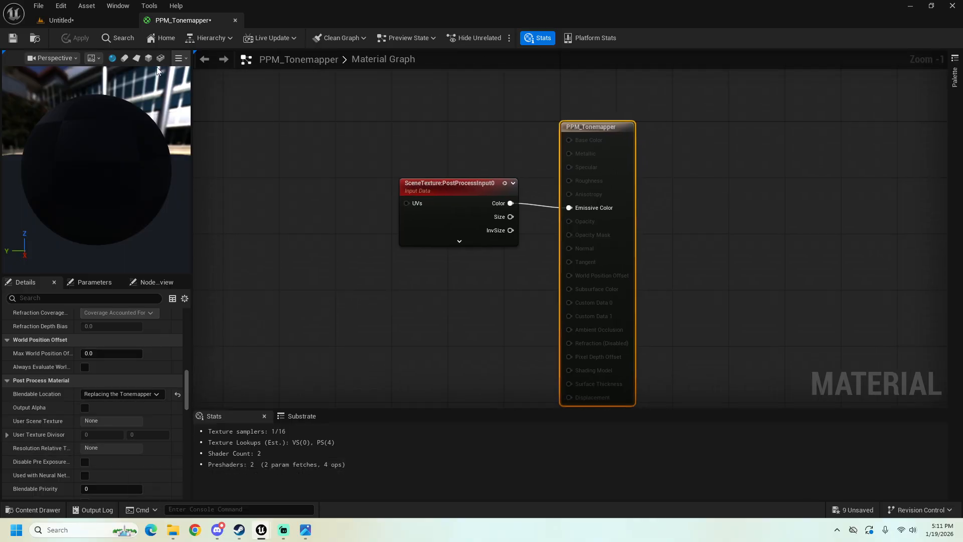
# Step: Filter the level's PostProcessVolume properties by "material" and check the asset assigned in its post process materials array
pyautogui.click(89, 24)
pyautogui.click(844, 173)
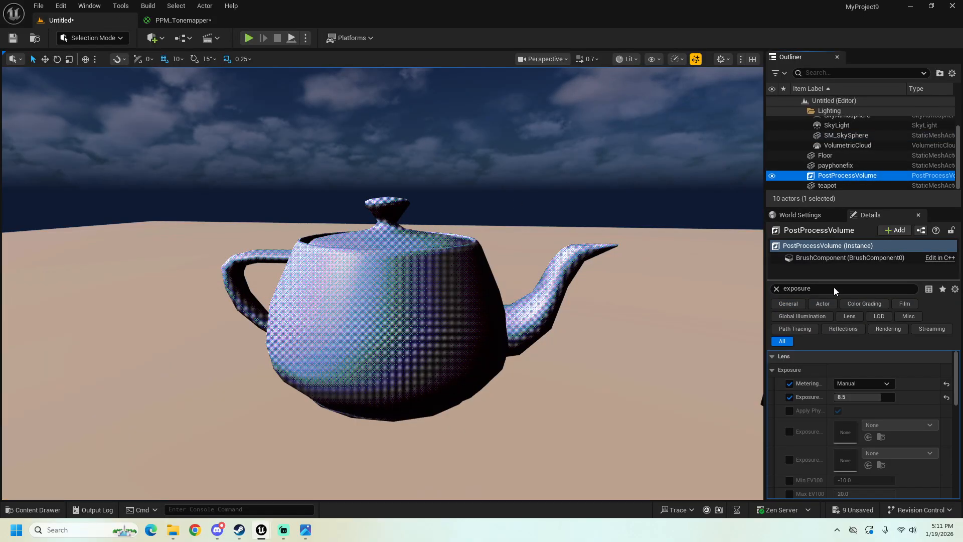
pyautogui.click(803, 288)
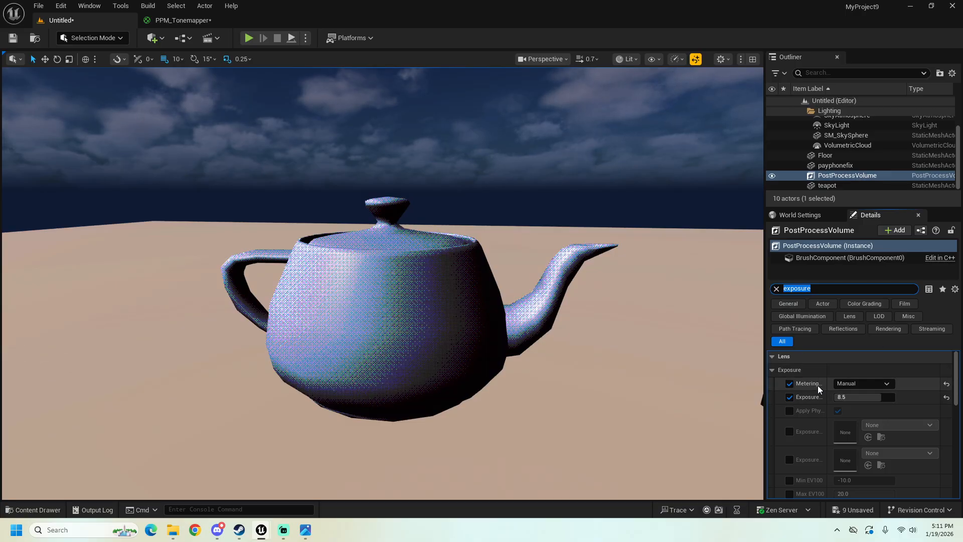
pyautogui.press('BackSpace')
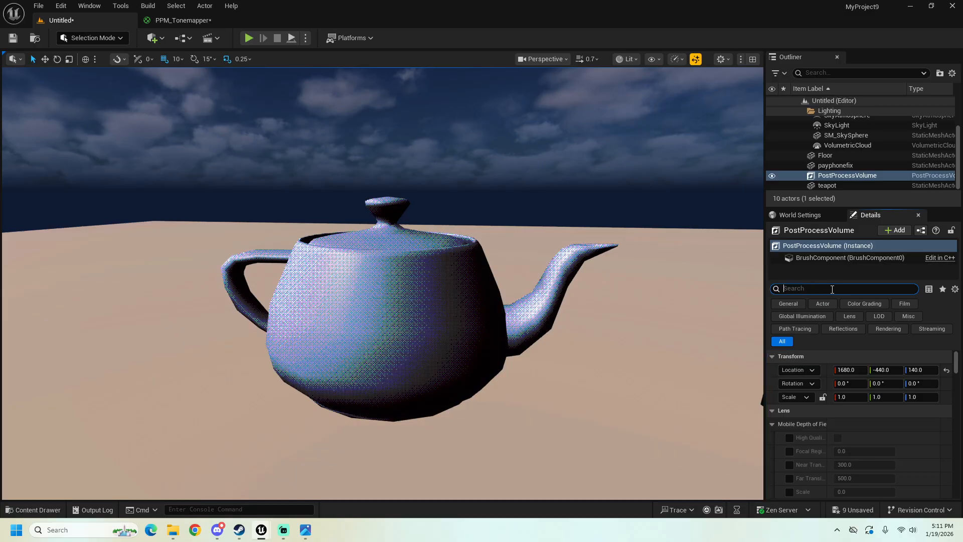
pyautogui.write('material')
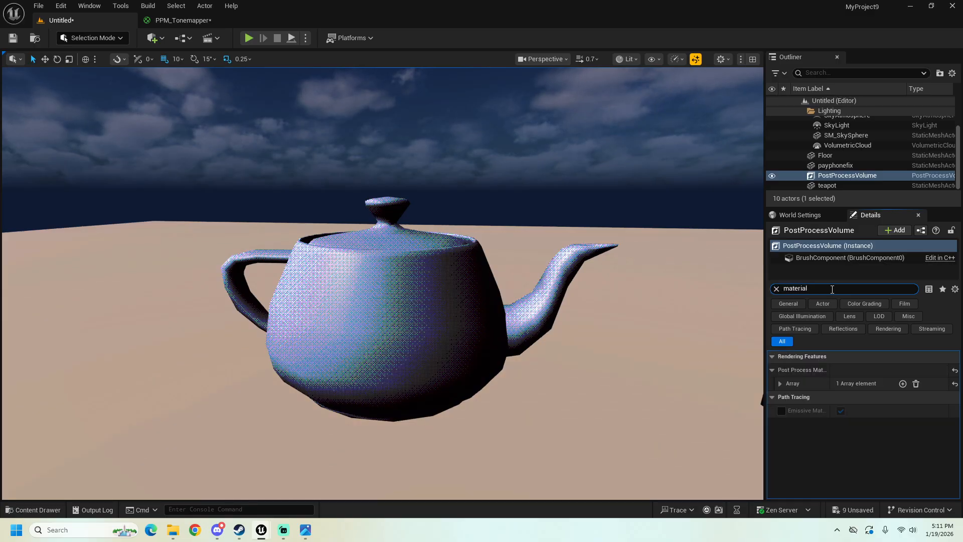
pyautogui.click(780, 387)
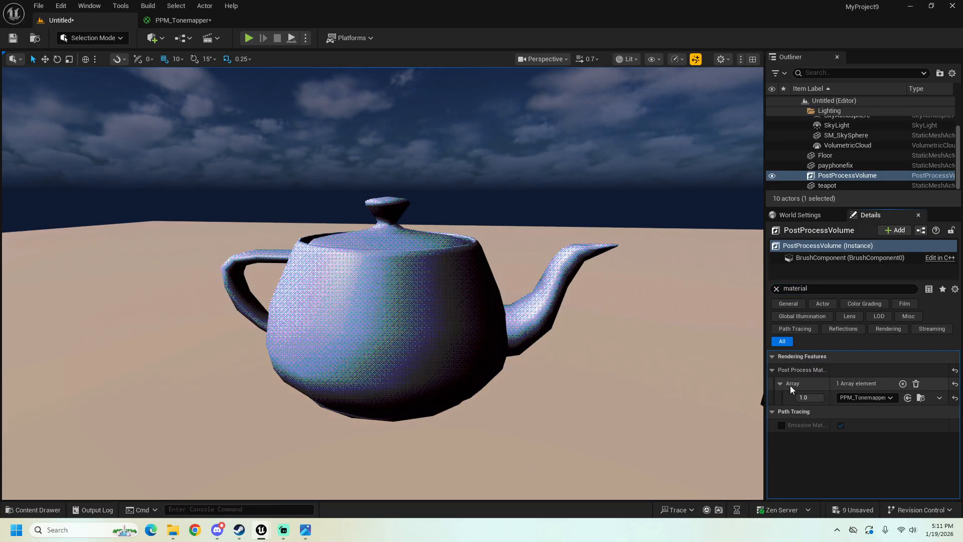
pyautogui.click(876, 398)
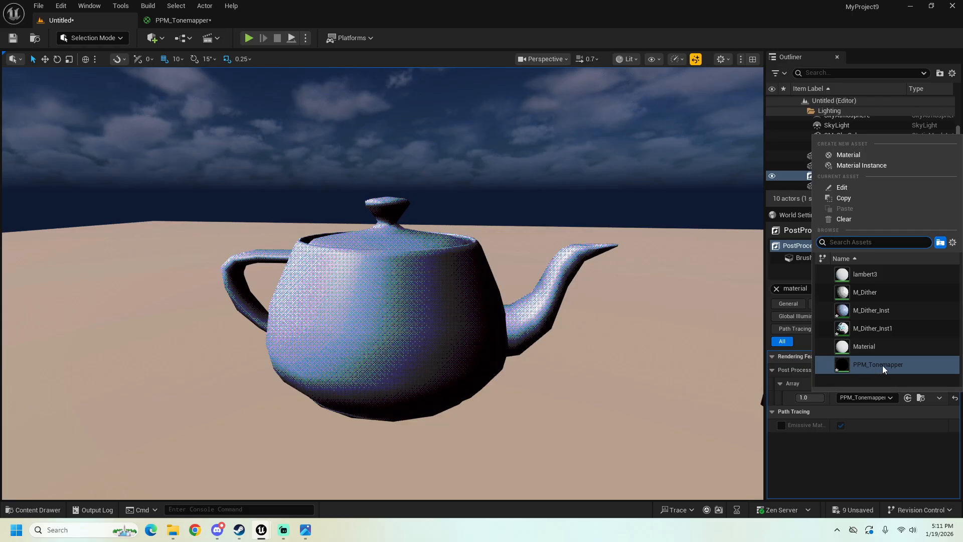
pyautogui.click(731, 396)
# Step: Hide the PostProcessVolume and show it again to compare the scene with and without the custom tonemapper
pyautogui.moveTo(682, 329); pyautogui.dragTo(703, 325, button='right')
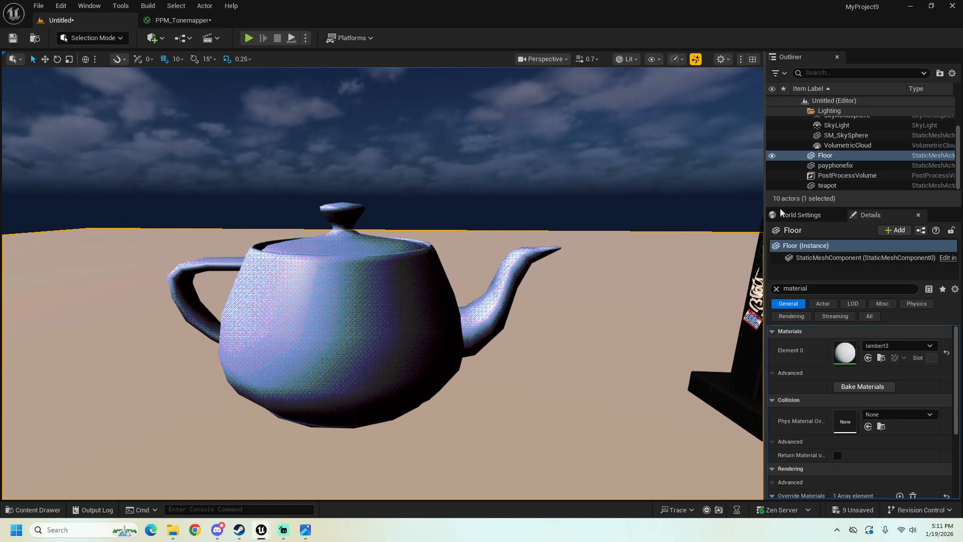
pyautogui.click(772, 175)
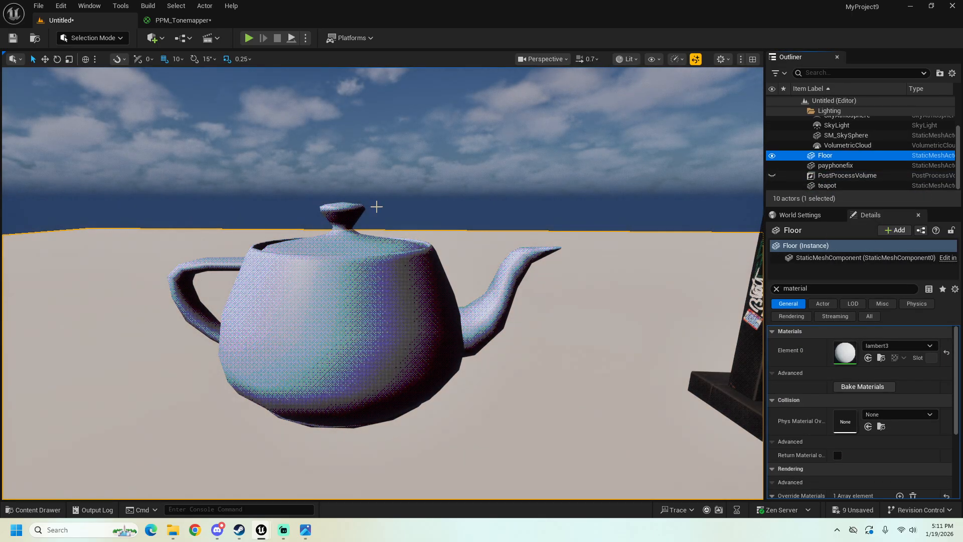
pyautogui.click(772, 175)
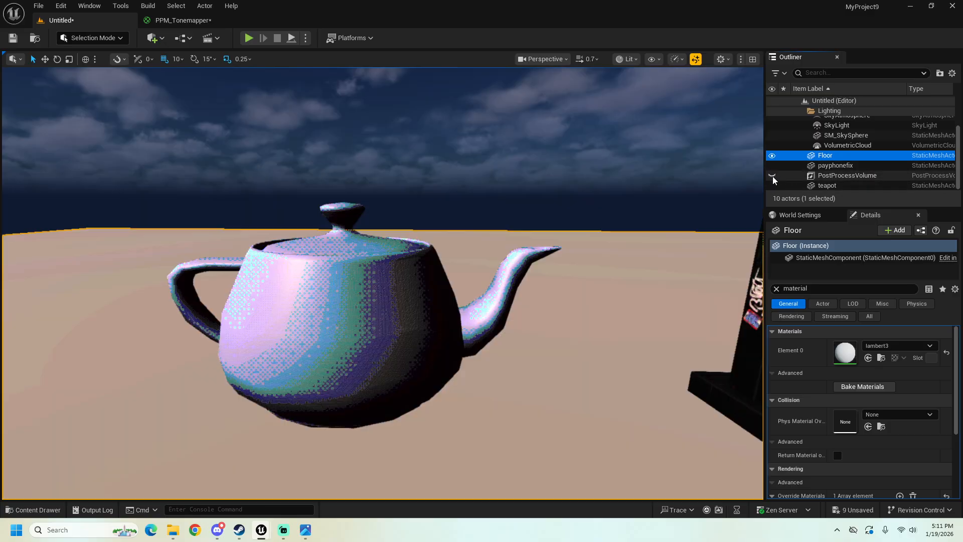
# Step: Examine the dithering on the teapot and payphone from different distances and angles
pyautogui.moveTo(135, 254); pyautogui.dragTo(119, 248, button='right')
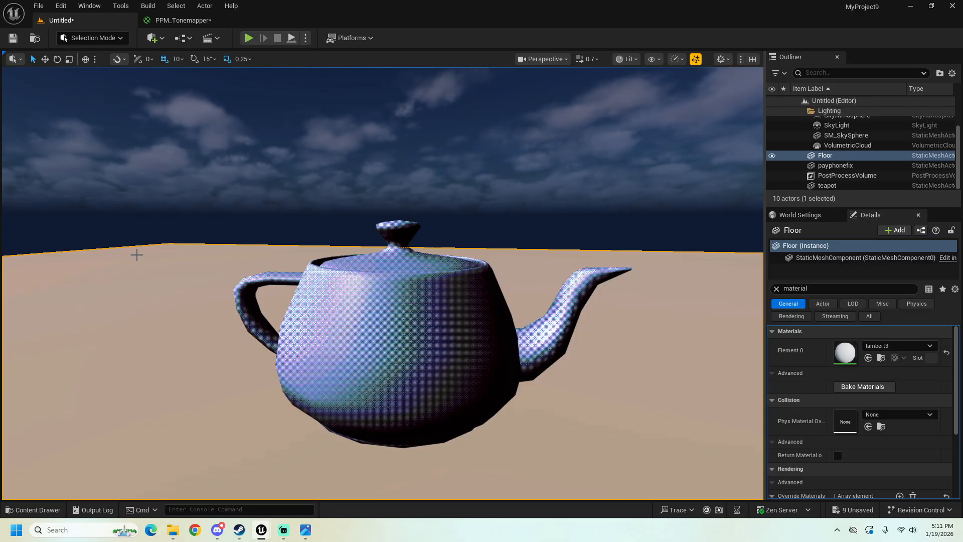
pyautogui.moveTo(436, 279); pyautogui.dragTo(462, 264, button='right')
pyautogui.click(510, 156)
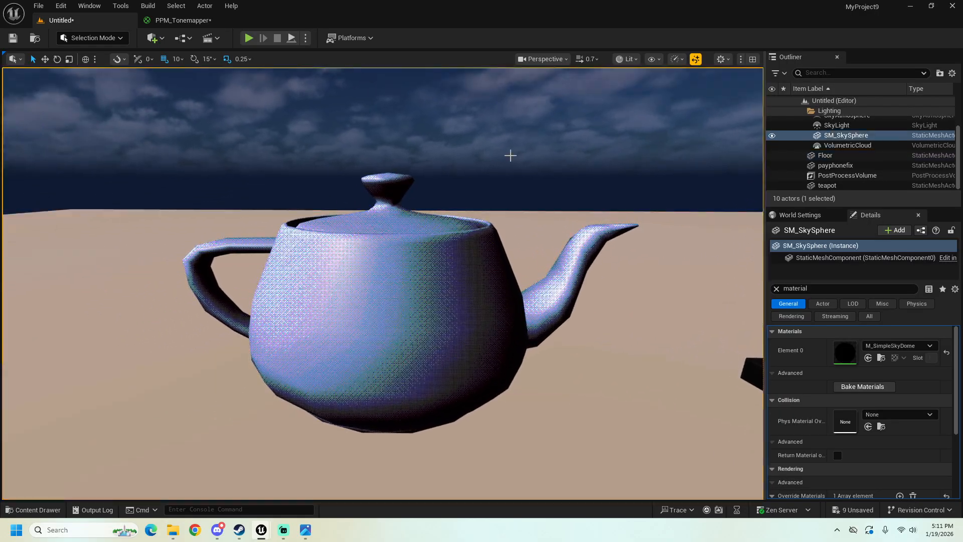
pyautogui.moveTo(458, 132); pyautogui.dragTo(451, 134, button='right')
pyautogui.press('s')
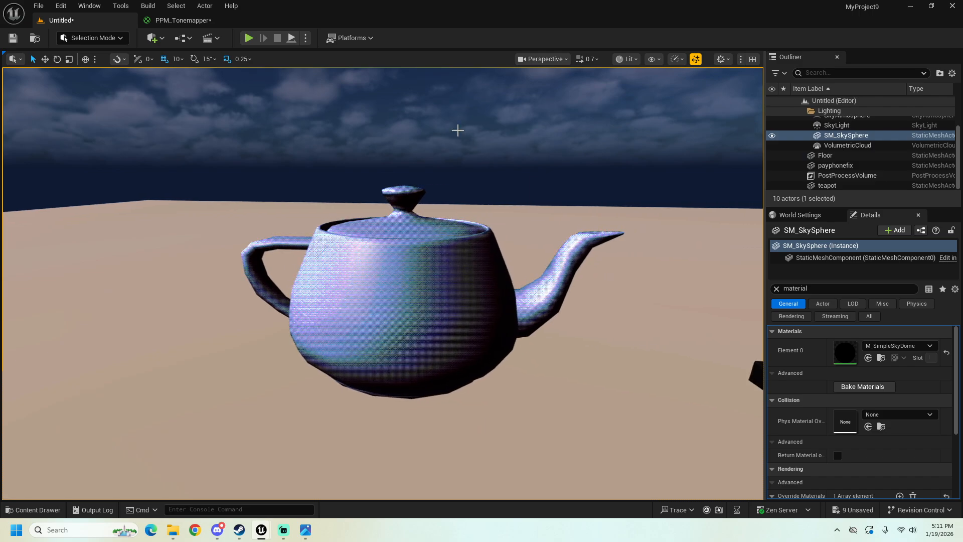
pyautogui.click(61, 7)
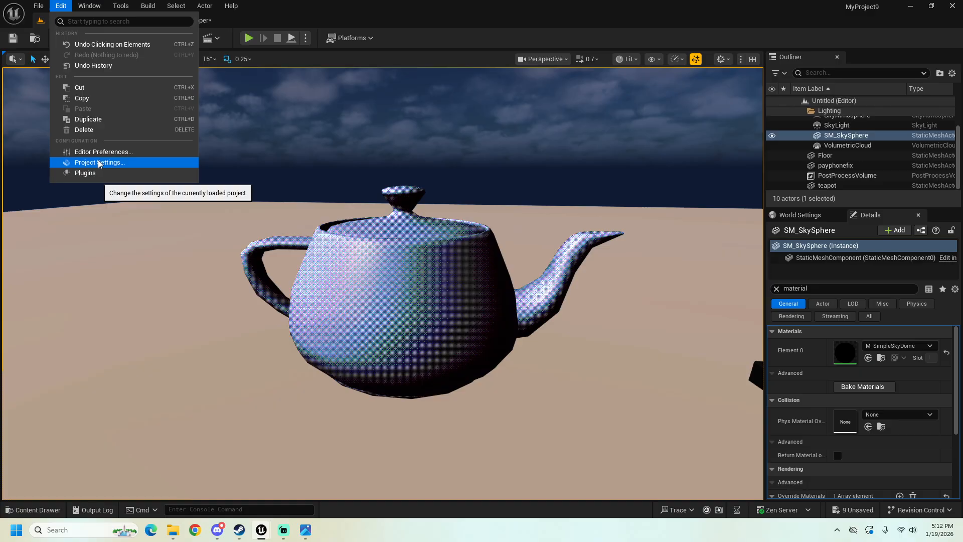
pyautogui.moveTo(311, 211); pyautogui.dragTo(364, 190, button='right')
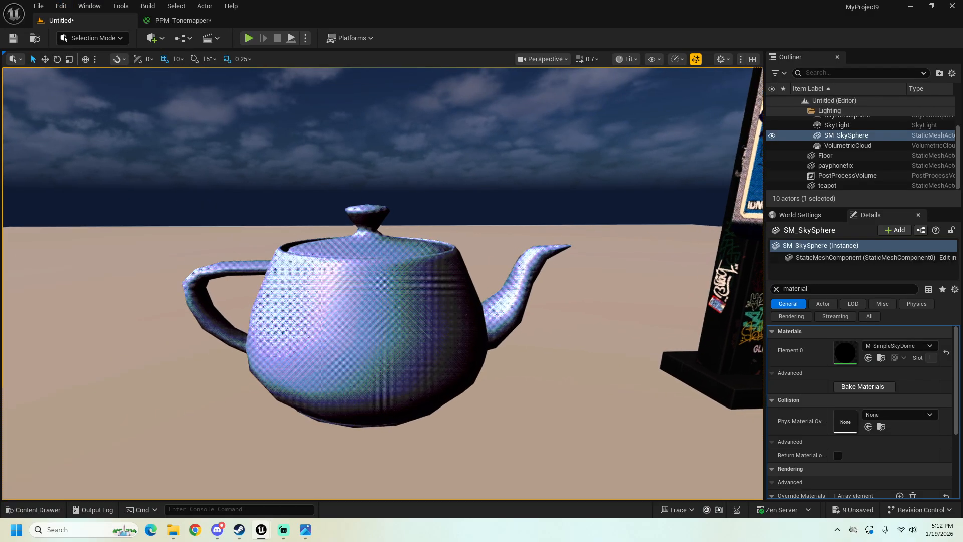
pyautogui.press('w')
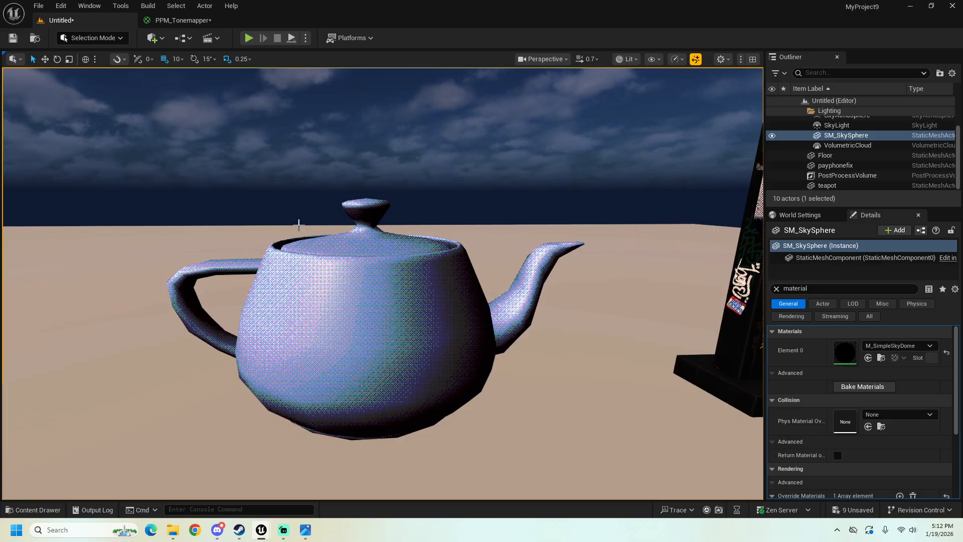
pyautogui.moveTo(289, 254); pyautogui.dragTo(326, 246, button='right')
pyautogui.press('s')
pyautogui.press('w')
pyautogui.press('s')
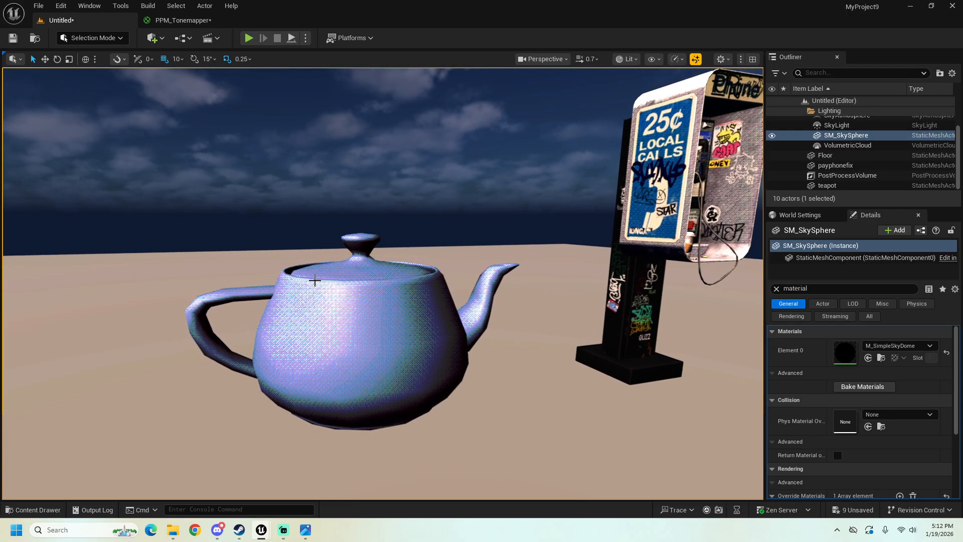
pyautogui.press('w')
pyautogui.moveTo(315, 281); pyautogui.dragTo(316, 336, button='right')
pyautogui.press('s')
pyautogui.press('d')
pyautogui.press('a')
pyautogui.press('d')
pyautogui.press('a')
pyautogui.press('a')
pyautogui.moveTo(412, 290)
pyautogui.mouseDown(button='right')
pyautogui.moveTo(425, 286)
pyautogui.moveTo(396, 285)
pyautogui.mouseUp(button='right')
pyautogui.press('d')
pyautogui.press('a')
pyautogui.press('d')
pyautogui.press('w')
# Step: Create a new material named M_Master_Dither in the Tutorial folder
pyautogui.click(34, 510)
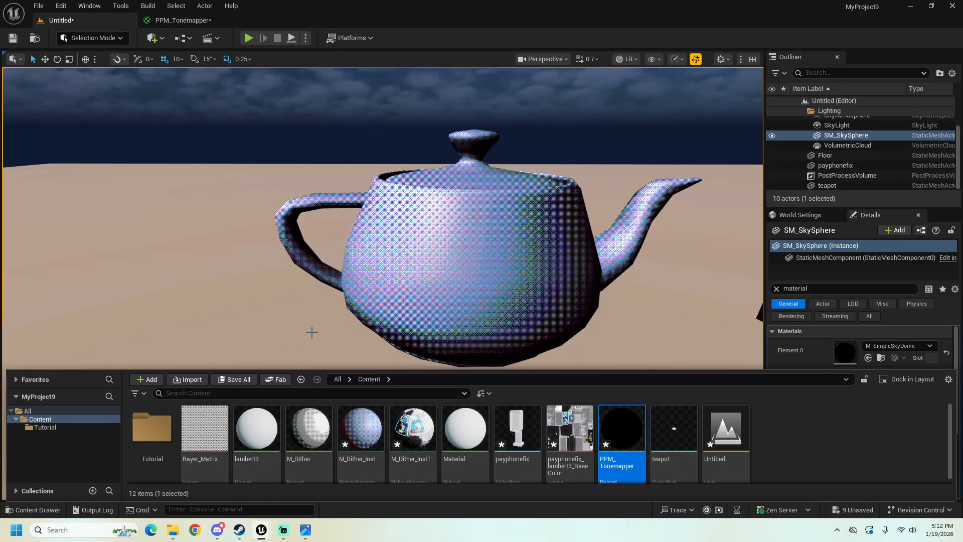
pyautogui.press('s')
pyautogui.moveTo(311, 332); pyautogui.dragTo(327, 328, button='right')
pyautogui.click(49, 511)
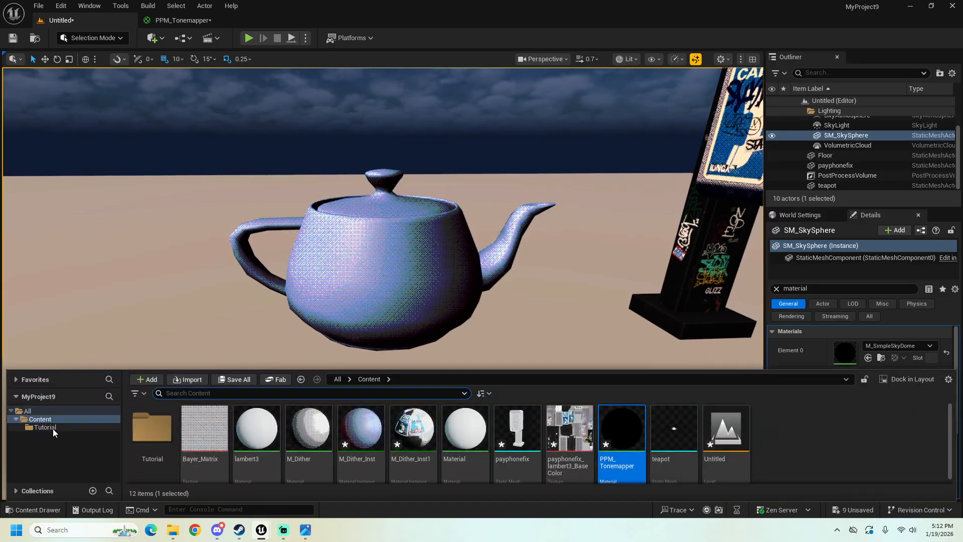
pyautogui.click(49, 427)
pyautogui.rightClick(321, 423)
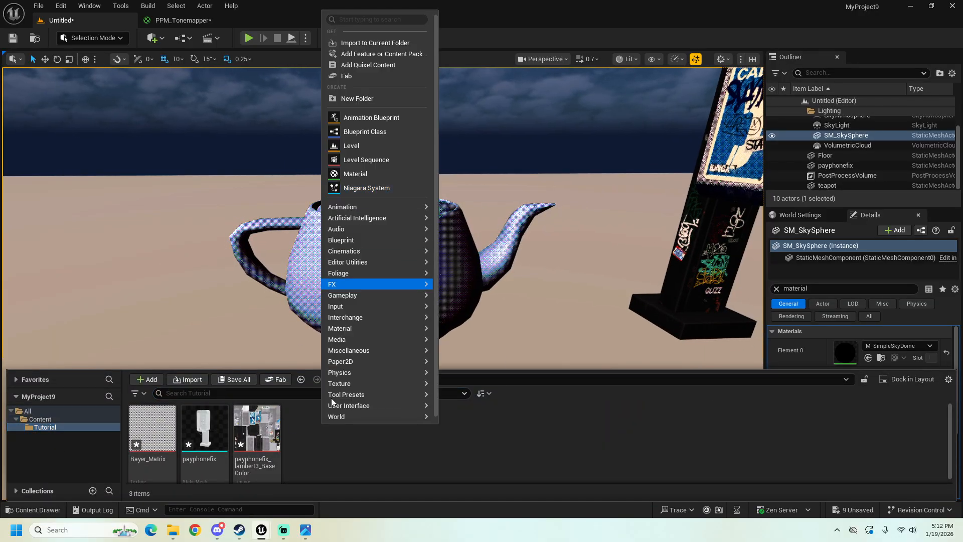
pyautogui.click(354, 173)
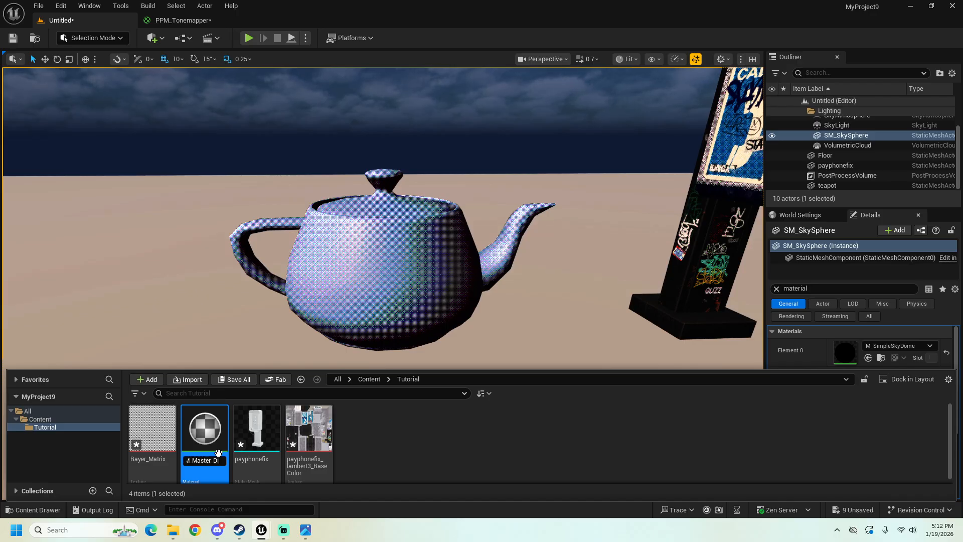
pyautogui.press('Return')
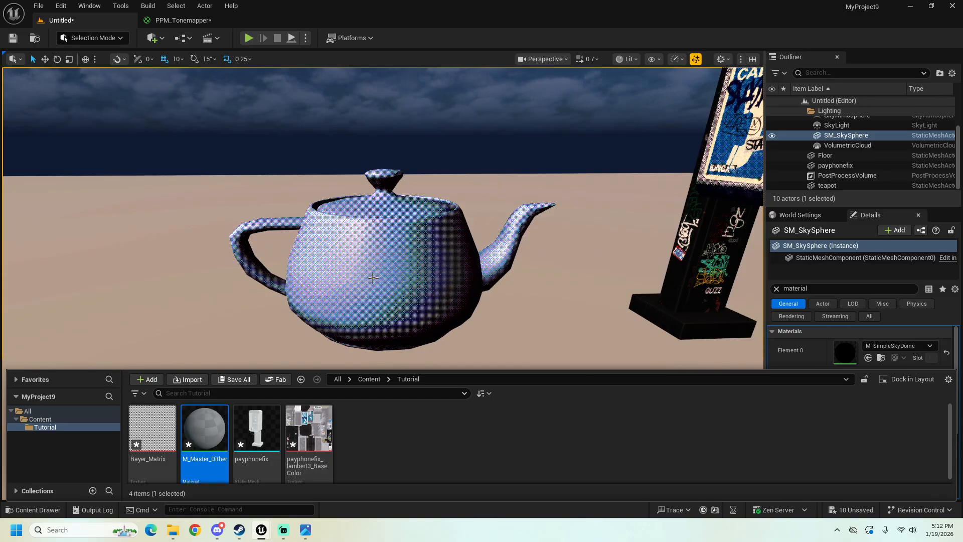
# Step: Open the M_Master_Dither material for editing, replacing the PPM_Tonemapper editor with it as a tab docked beside the level
pyautogui.rightClick(206, 437)
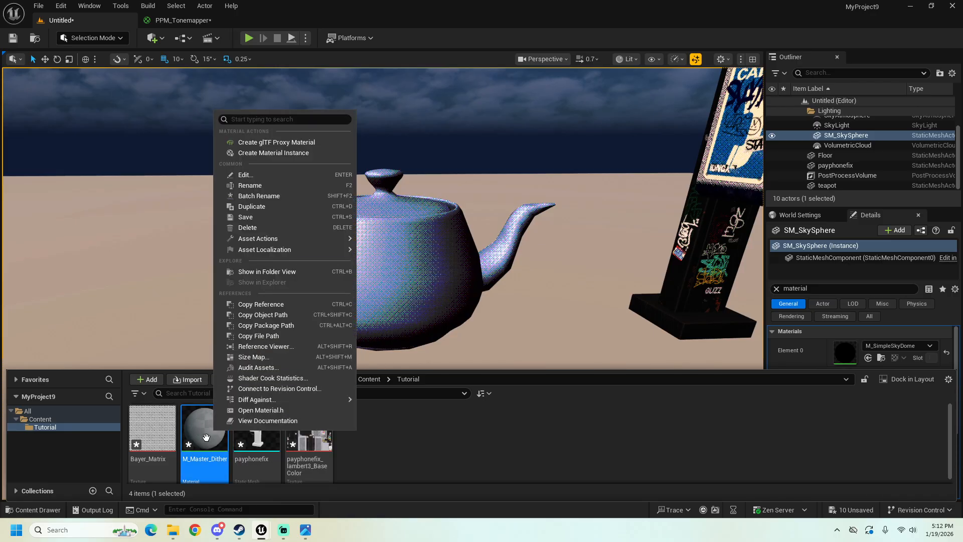
pyautogui.doubleClick(207, 437)
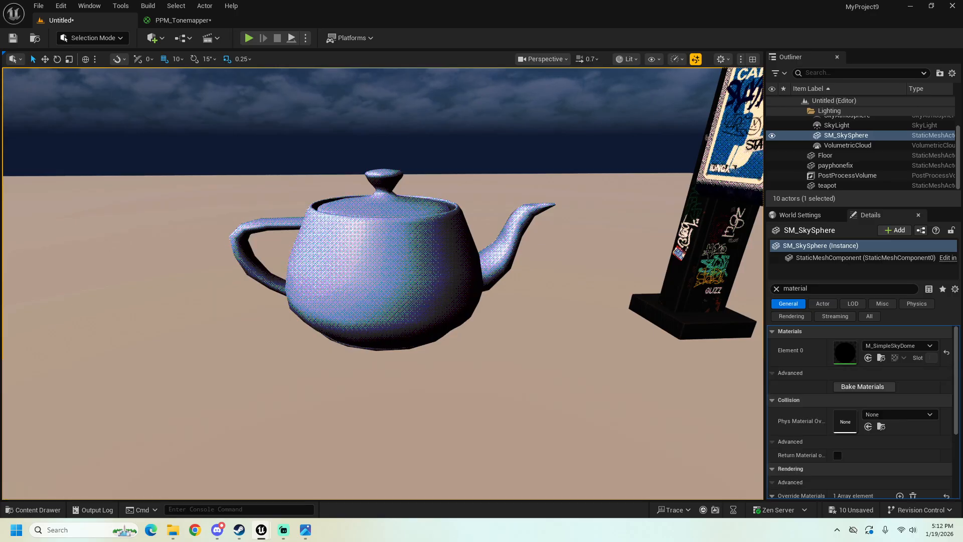
pyautogui.moveTo(962, 251); pyautogui.dragTo(485, 5)
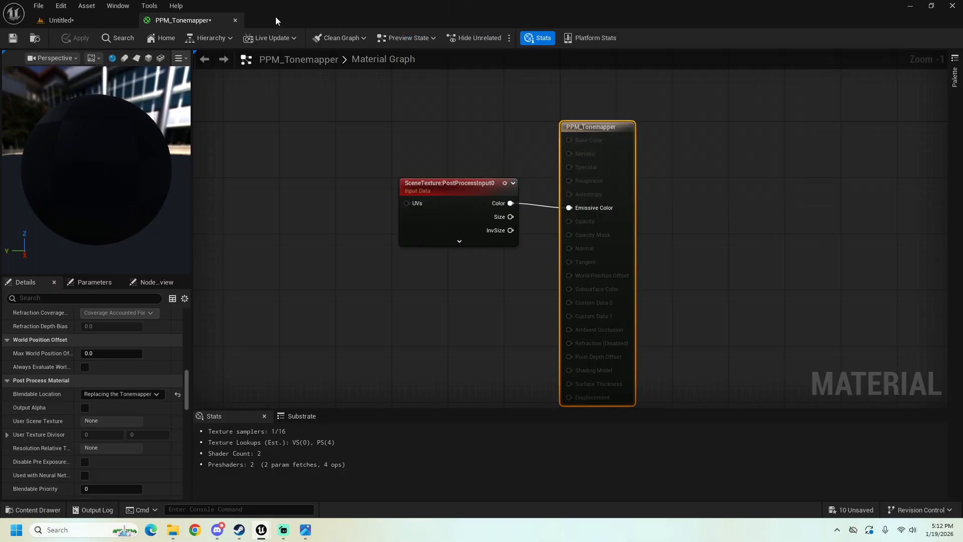
pyautogui.click(236, 21)
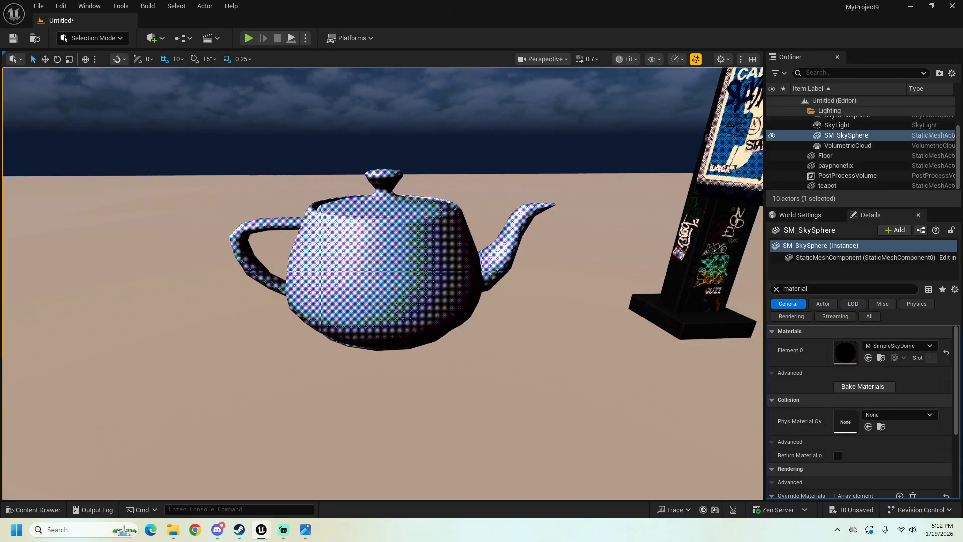
pyautogui.moveTo(962, 20); pyautogui.dragTo(481, 0)
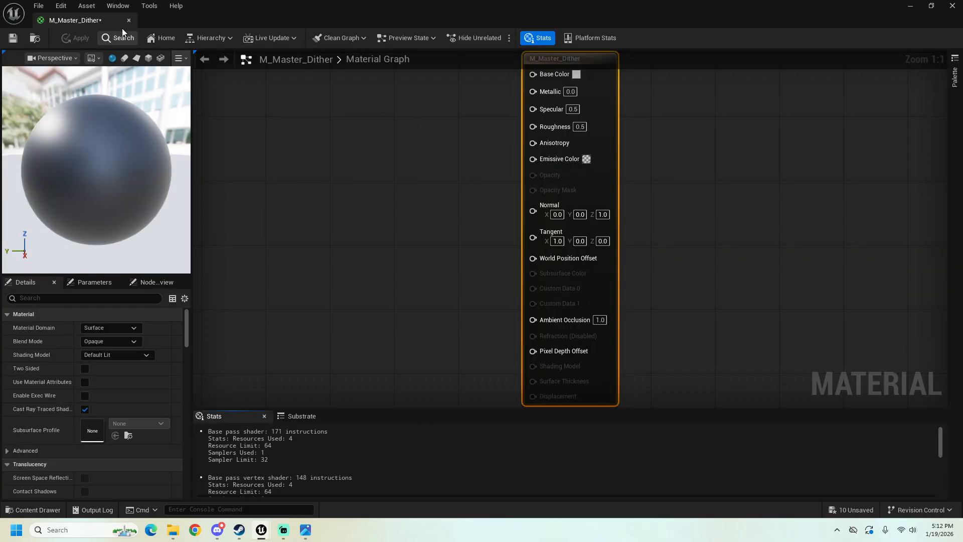
pyautogui.moveTo(103, 21); pyautogui.dragTo(200, 23)
# Step: Add a Custom expression node to the M_Master_Dither graph, well to the left of the main material node
pyautogui.moveTo(468, 230); pyautogui.dragTo(566, 202, button='right')
pyautogui.scroll(-2, 565, 204)
pyautogui.moveTo(438, 210); pyautogui.dragTo(490, 217, button='right')
pyautogui.moveTo(395, 261); pyautogui.dragTo(439, 252, button='right')
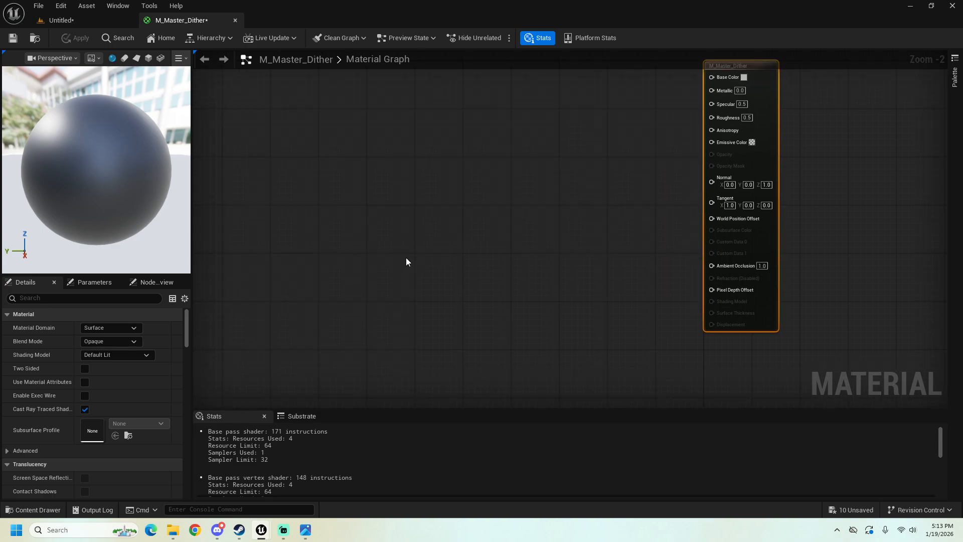
pyautogui.rightClick(423, 263)
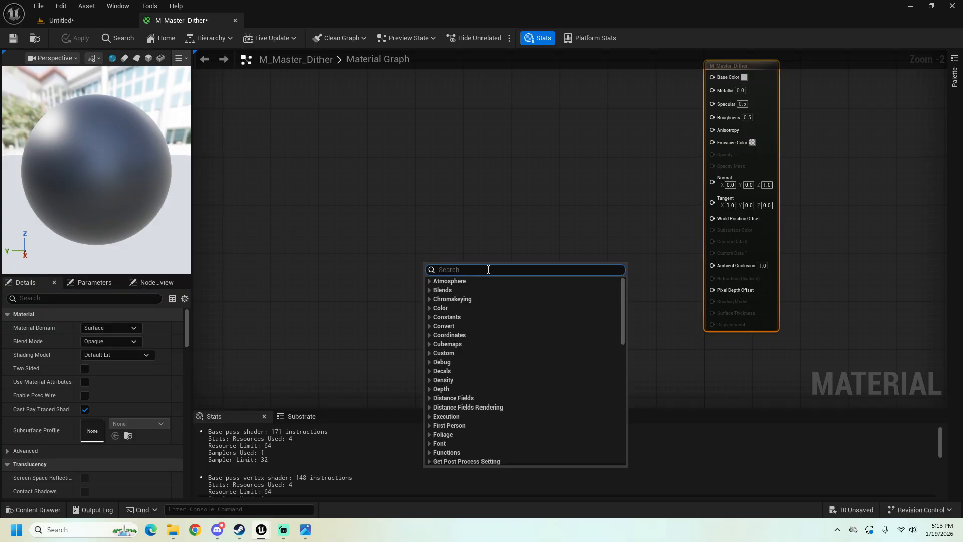
pyautogui.write('custom')
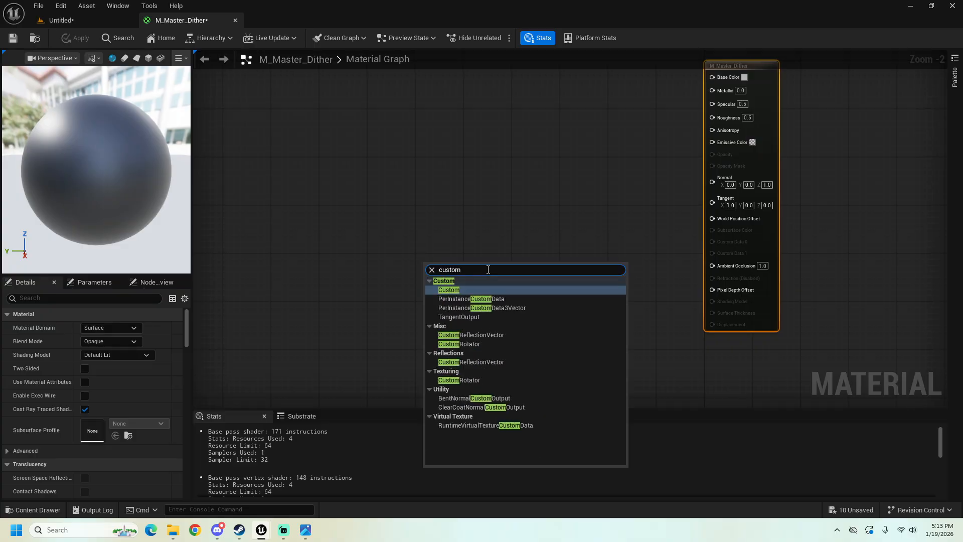
pyautogui.click(468, 289)
pyautogui.moveTo(473, 265); pyautogui.dragTo(400, 261)
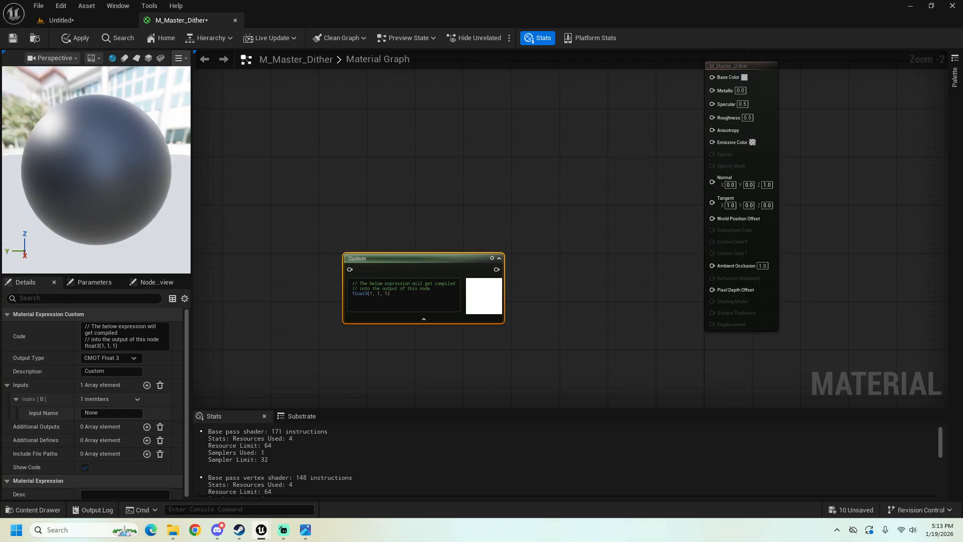
# Step: Replace the Custom node's default code with the pasted shading code that returns lerp(shadow, highlight, gradientAmount) based on max(dot(NormalWS, LightDirection), 0)
pyautogui.moveTo(321, 246); pyautogui.dragTo(363, 231, button='right')
pyautogui.moveTo(439, 280); pyautogui.dragTo(387, 263)
pyautogui.press('BackSpace')
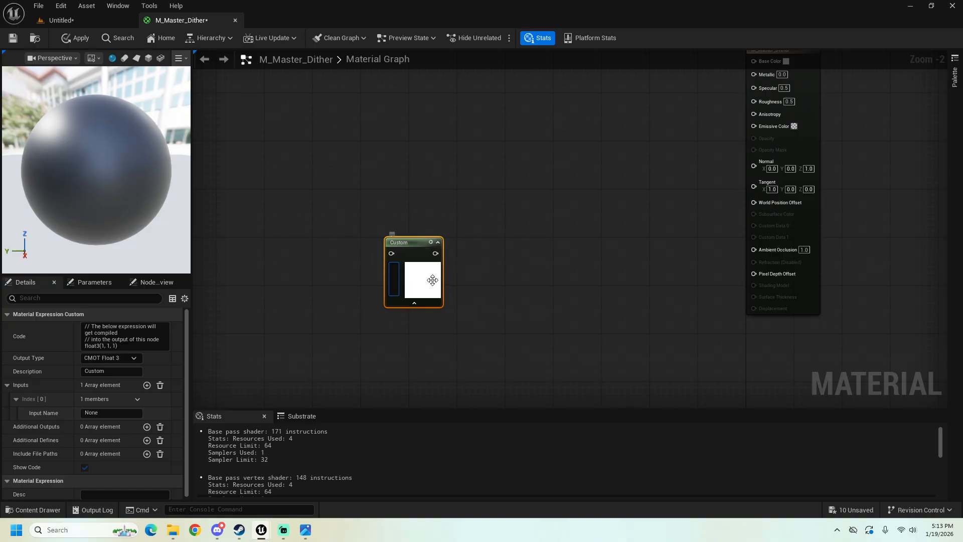
pyautogui.moveTo(414, 242); pyautogui.dragTo(405, 242)
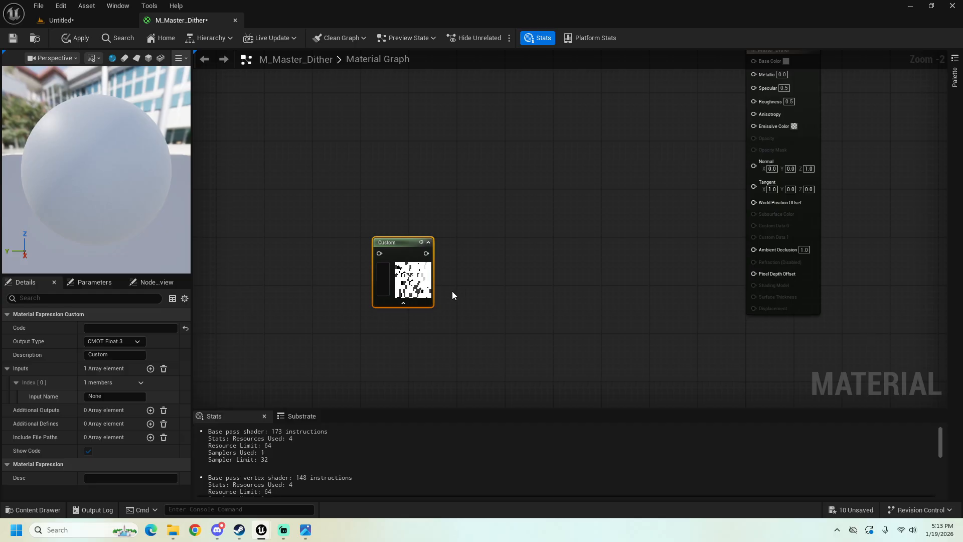
pyautogui.click(384, 273)
pyautogui.write('float lightIntensity = max(dot(NormalWS, LightDirection), 0);  float3 gradientAmount = saturate(lightIntensity);  float3 finalColor = lerp(shadow, highlight, gradientAmount);  return finalColor;')
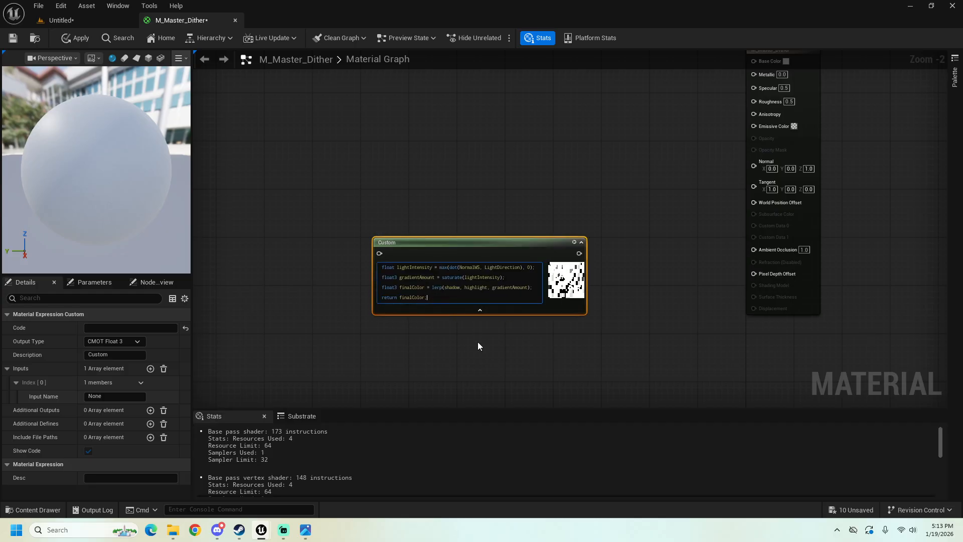
# Step: Examine the Custom node's code line by line, from the lightIntensity calculation to the returned finalColor
pyautogui.scroll(1, 459, 338)
pyautogui.scroll(1, 459, 338)
pyautogui.moveTo(385, 172); pyautogui.dragTo(477, 164, button='right')
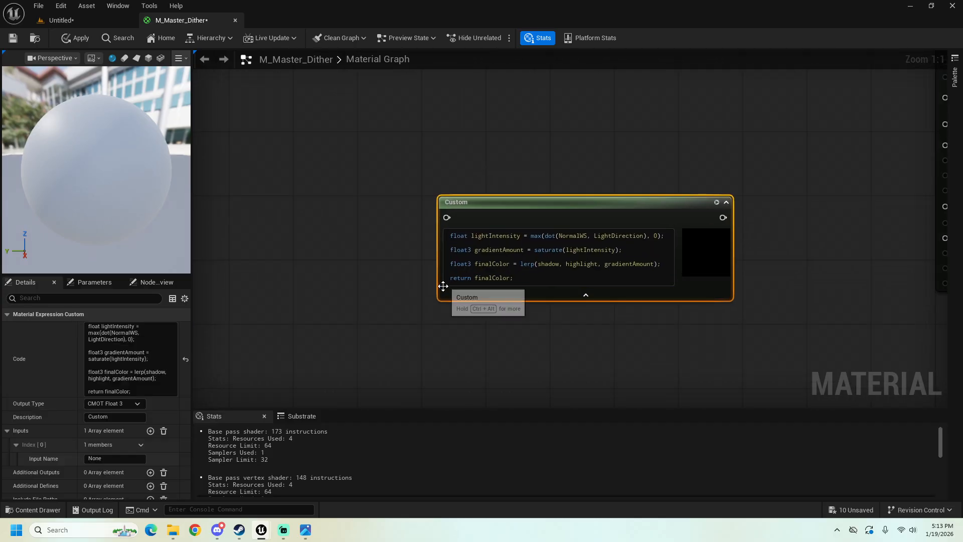
pyautogui.moveTo(460, 345); pyautogui.dragTo(406, 353, button='right')
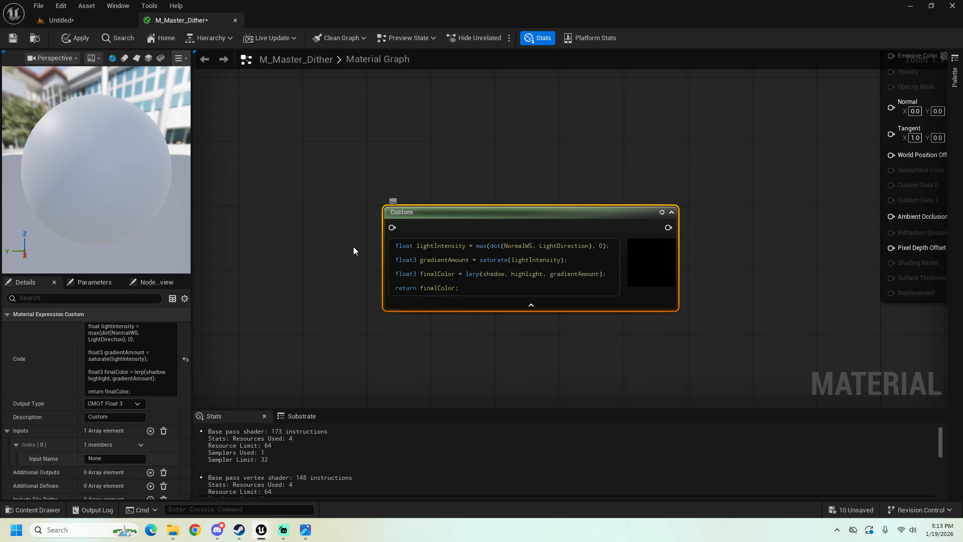
pyautogui.moveTo(440, 216); pyautogui.dragTo(319, 215)
pyautogui.moveTo(321, 191); pyautogui.dragTo(409, 183, button='right')
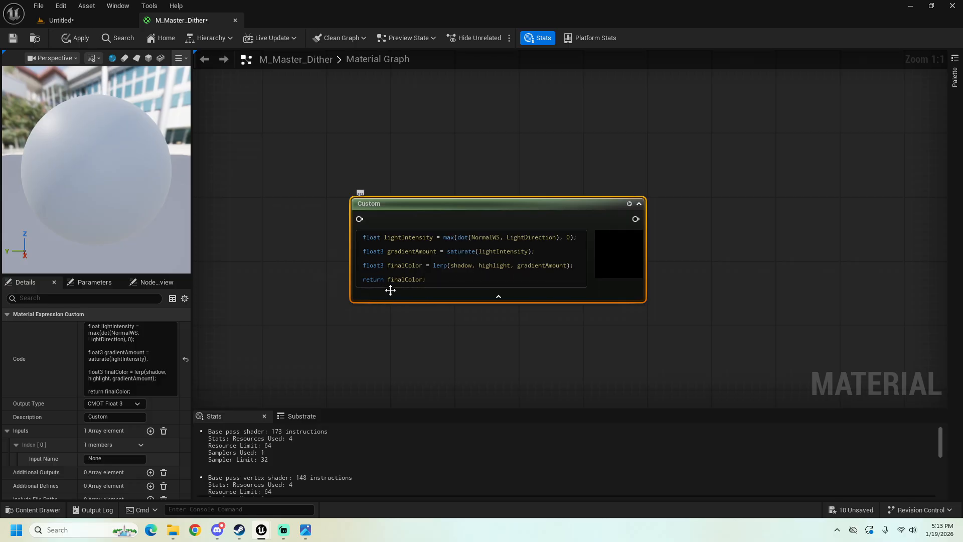
pyautogui.moveTo(360, 172); pyautogui.dragTo(516, 174, button='right')
pyautogui.scroll(-2, 527, 207)
pyautogui.scroll(2, 564, 220)
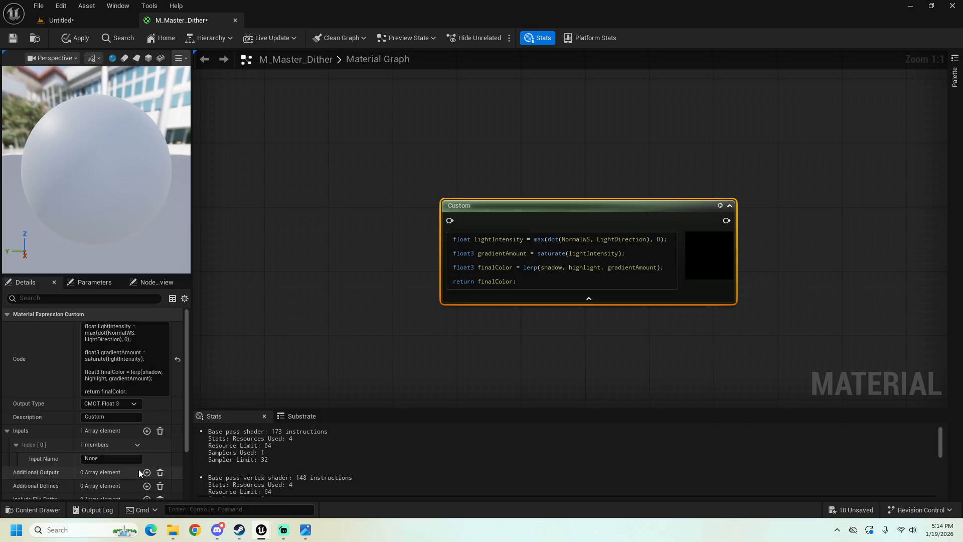
# Step: Add three more inputs to the Custom node for a total of four, and expand each entry to expose its name
pyautogui.scroll(-2, 139, 468)
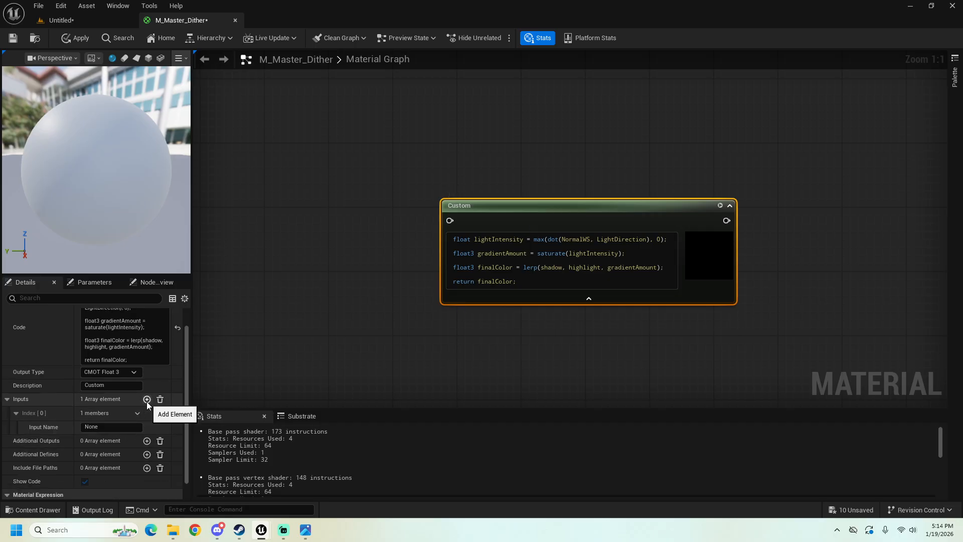
pyautogui.click(147, 399)
pyautogui.click(147, 400)
pyautogui.click(147, 400)
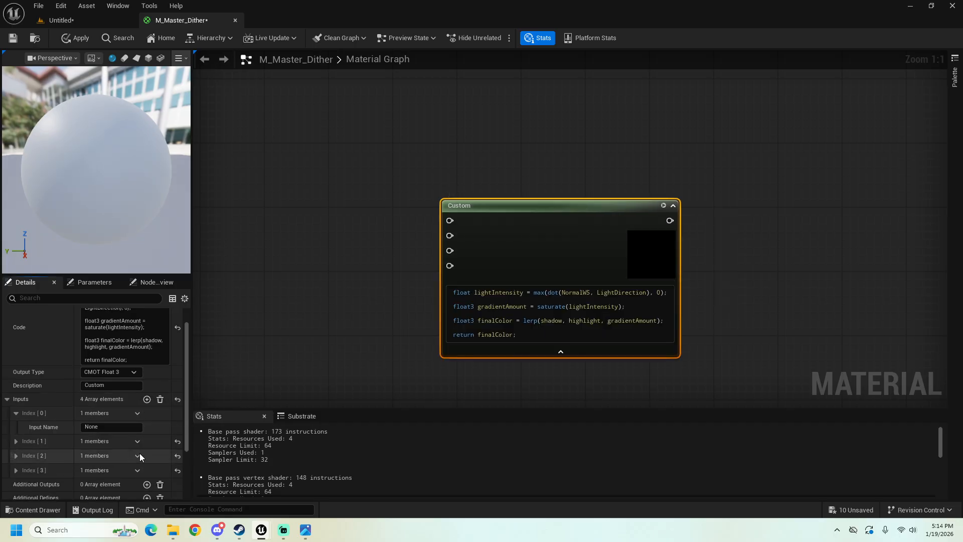
pyautogui.click(137, 442)
pyautogui.click(138, 444)
pyautogui.click(16, 442)
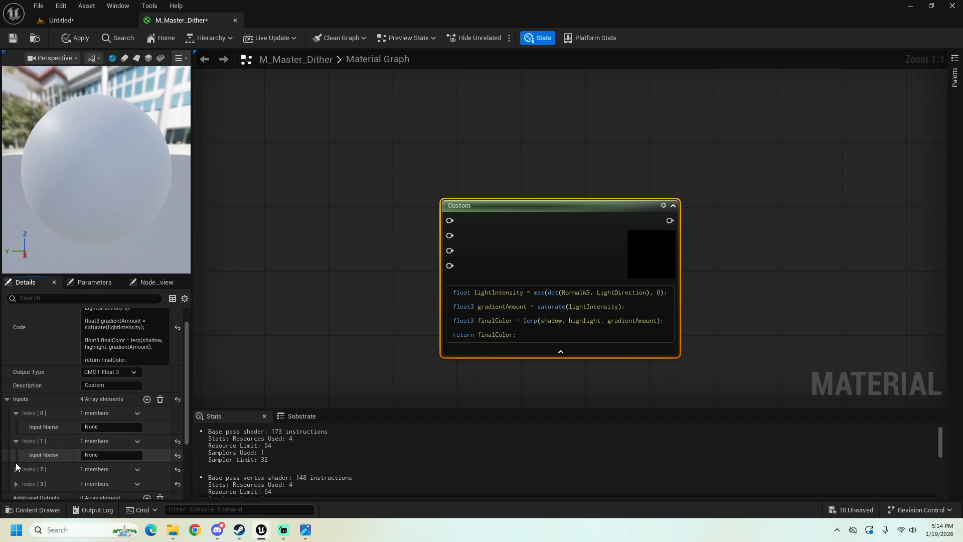
pyautogui.click(16, 469)
pyautogui.scroll(-1, 20, 473)
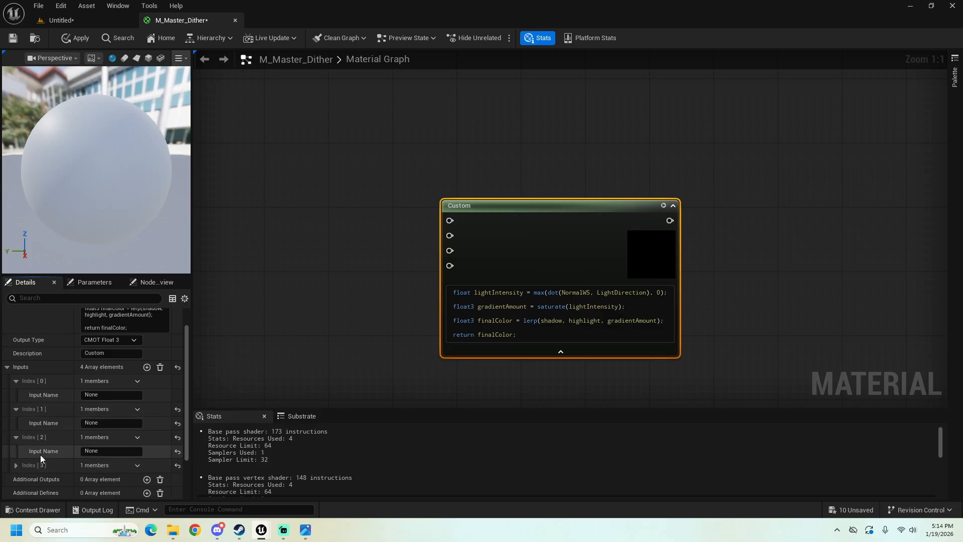
pyautogui.click(16, 465)
# Step: Name the Custom node's four inputs NormalWS, LightDirection, highlight and shadow, in that order
pyautogui.click(110, 395)
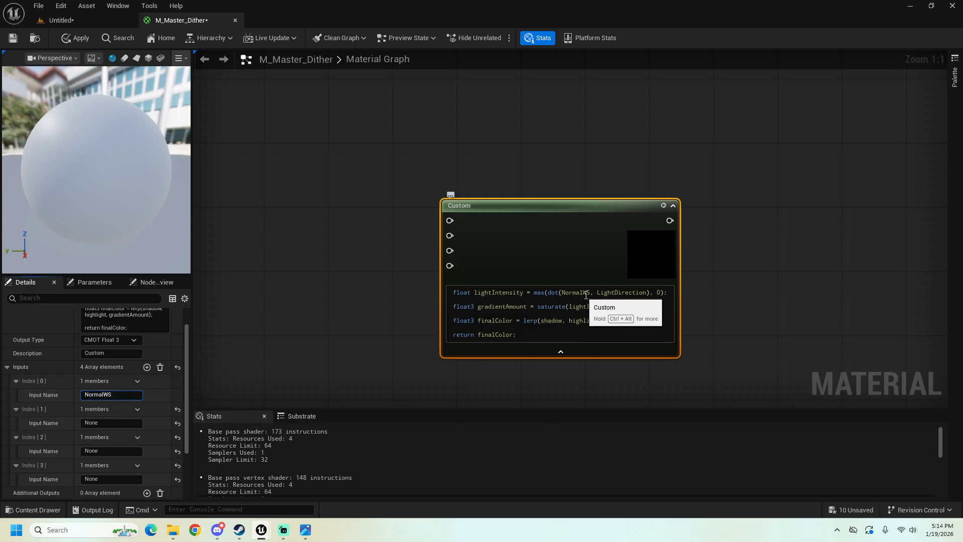
pyautogui.click(119, 424)
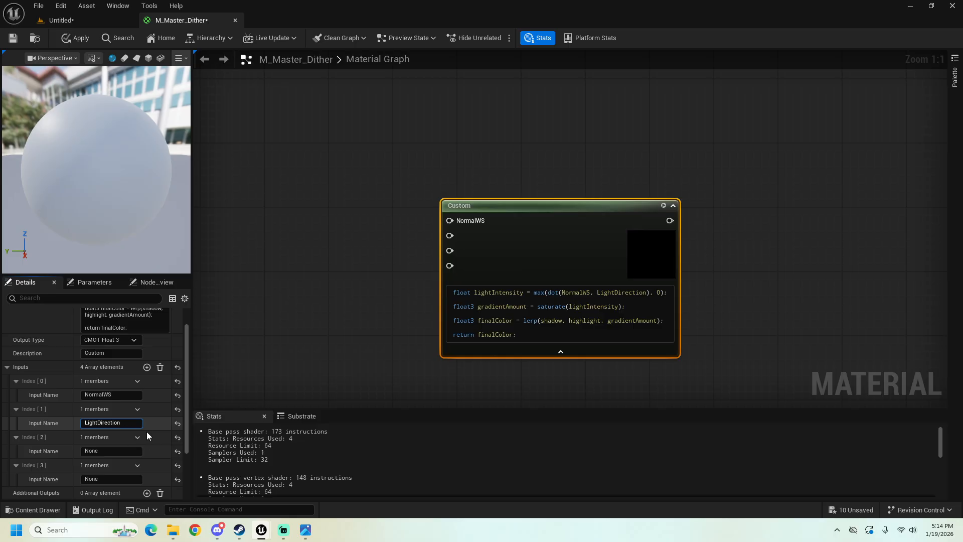
pyautogui.click(106, 452)
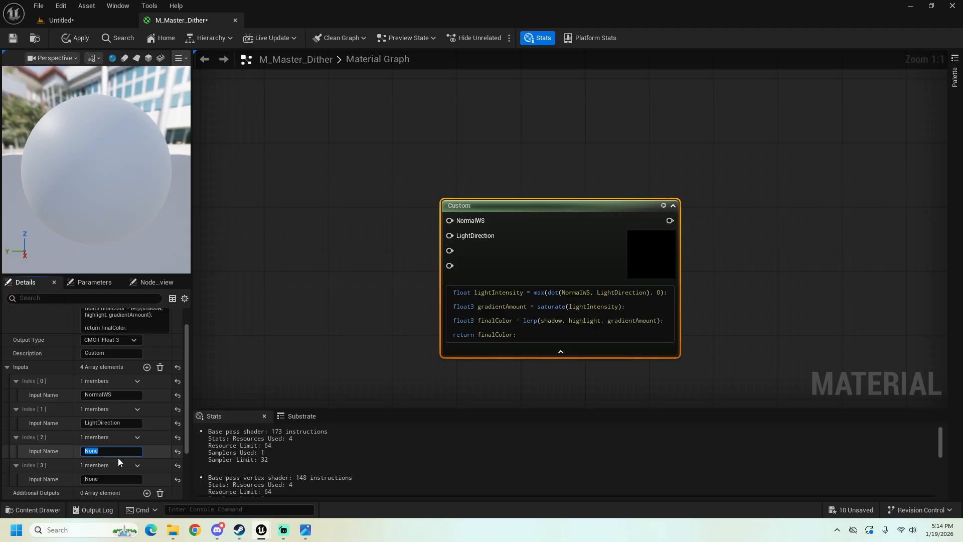
pyautogui.write('highlight')
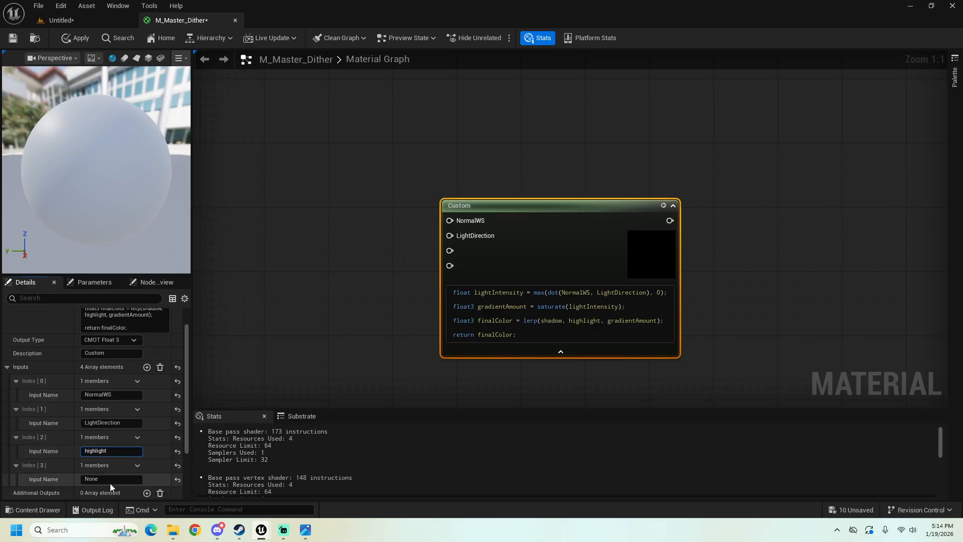
pyautogui.click(106, 479)
pyautogui.write('s')
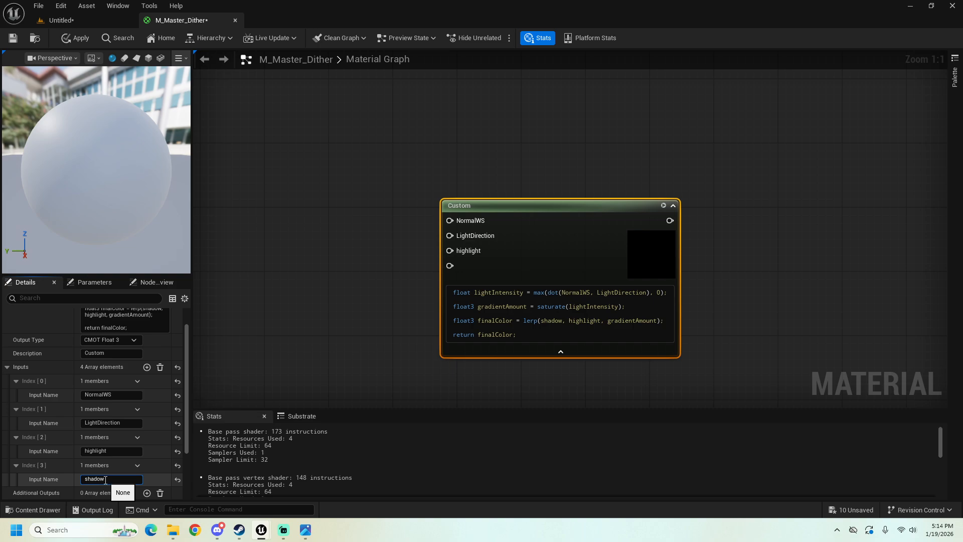
pyautogui.write('hadow')
pyautogui.press('Return')
pyautogui.click(300, 315)
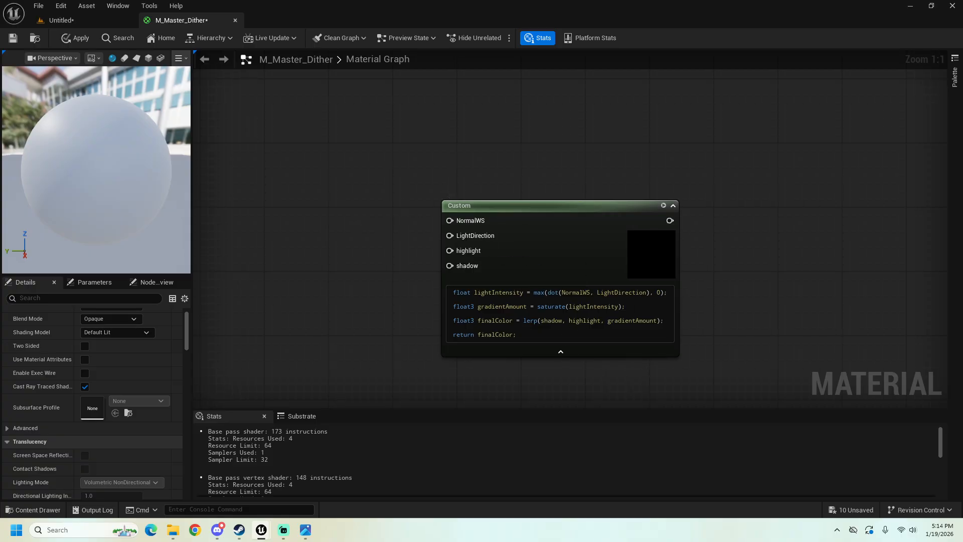
# Step: Make room beside the Custom node and place a scalar Constant node to its left
pyautogui.moveTo(513, 263); pyautogui.dragTo(605, 255)
pyautogui.moveTo(520, 190); pyautogui.dragTo(541, 191, button='right')
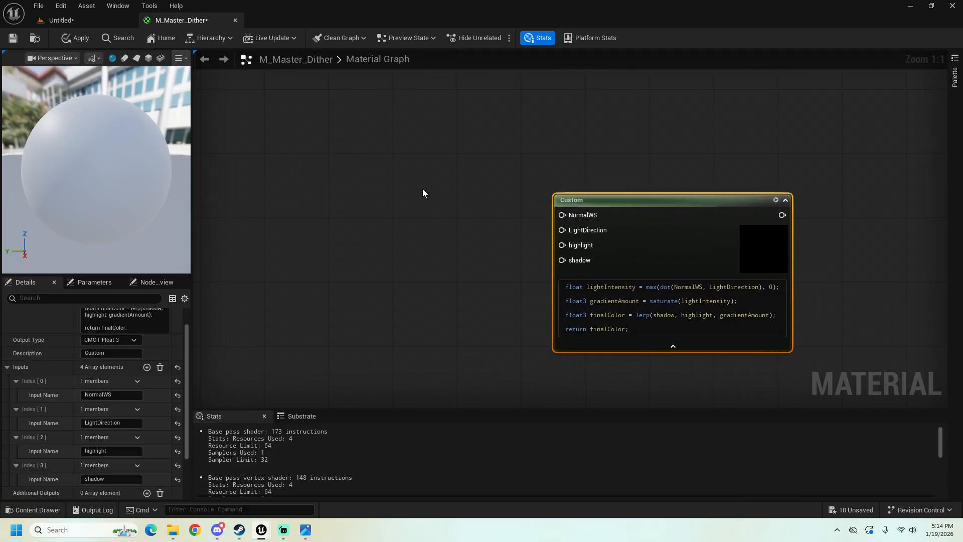
pyautogui.press('1')
pyautogui.click(394, 168)
pyautogui.moveTo(406, 176); pyautogui.dragTo(361, 279)
pyautogui.click(327, 214)
pyautogui.rightClick(327, 215)
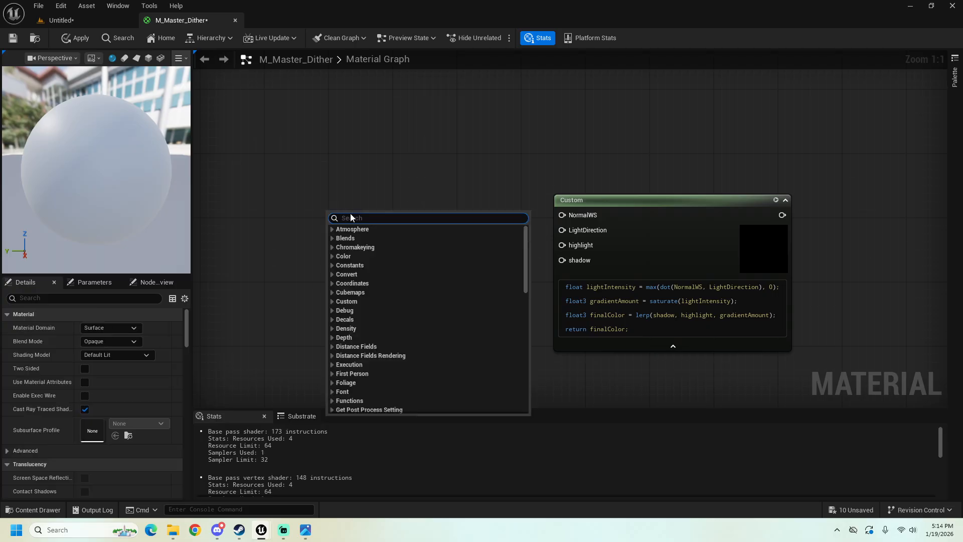
pyautogui.click(274, 197)
# Step: Convert the Constant node to a parameter named Light Intensity and shift it slightly down and to the left
pyautogui.rightClick(372, 275)
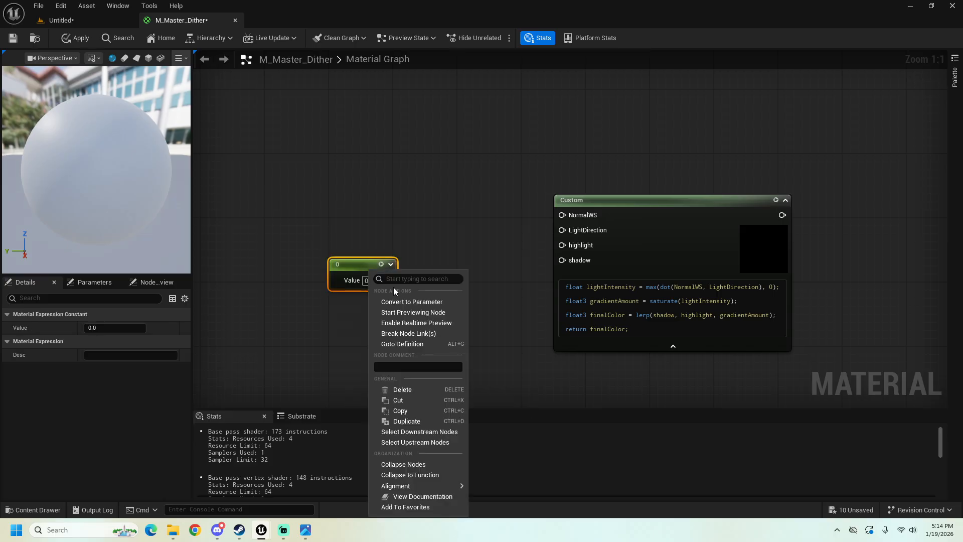
pyautogui.click(431, 301)
pyautogui.write('Hig')
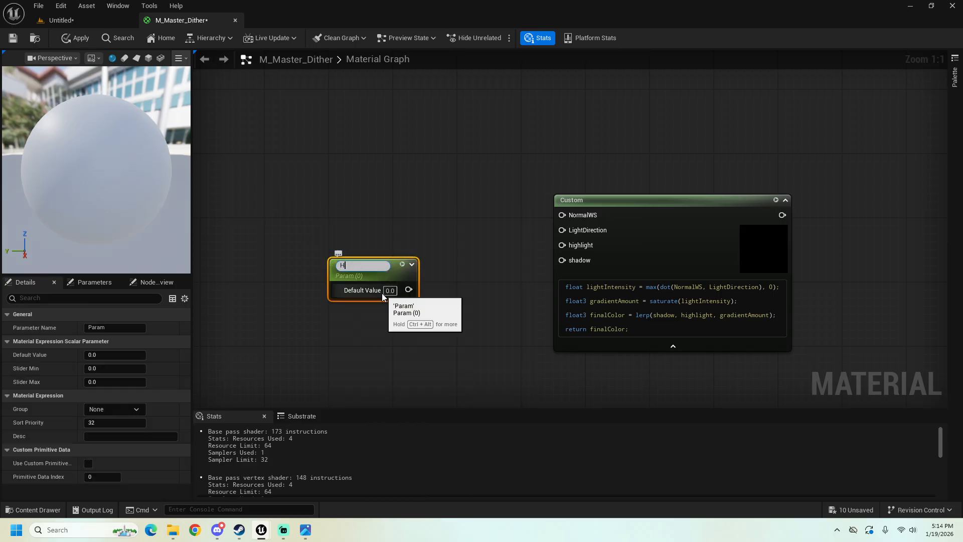
pyautogui.press('BackSpace')
pyautogui.press('BackSpace')
pyautogui.press('BackSpace')
pyautogui.write('Light Intensity')
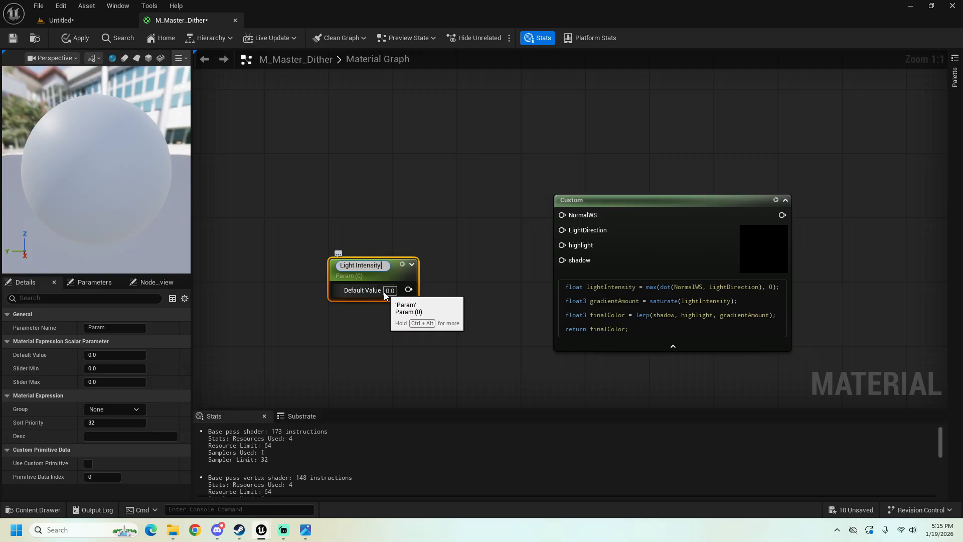
pyautogui.press('Return')
pyautogui.moveTo(384, 265); pyautogui.dragTo(367, 272)
# Step: Add a SkyAtmosphereLightDirection node and position it just above the Light Intensity parameter
pyautogui.rightClick(319, 199)
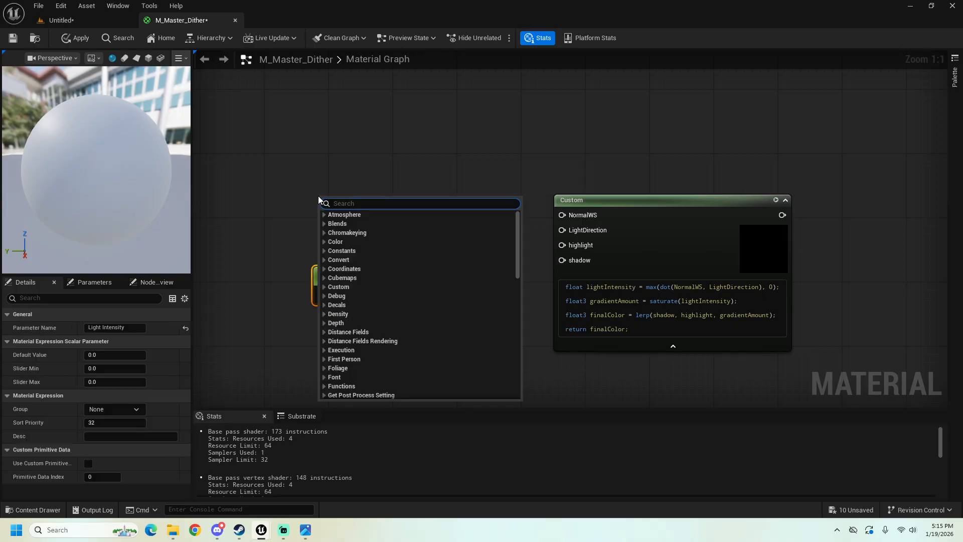
pyautogui.write('skyat')
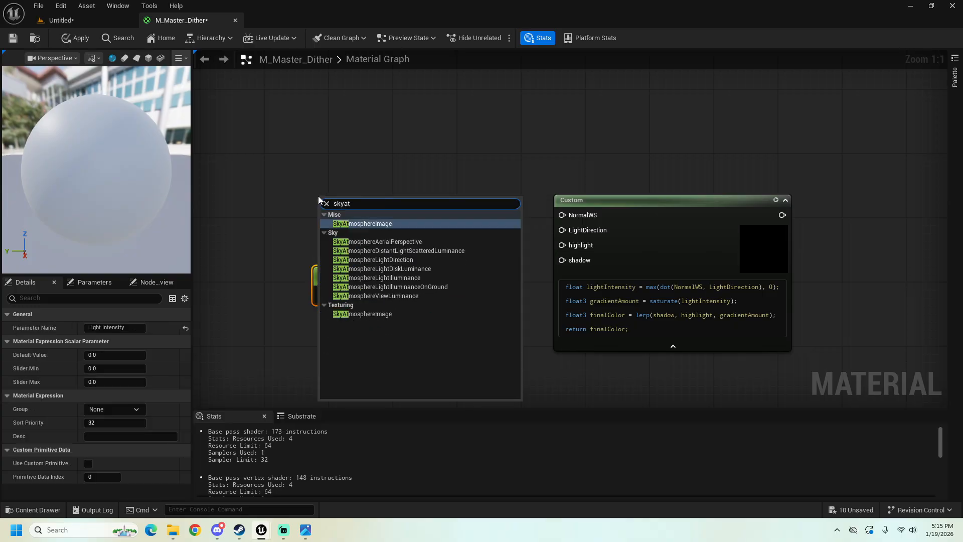
pyautogui.click(384, 259)
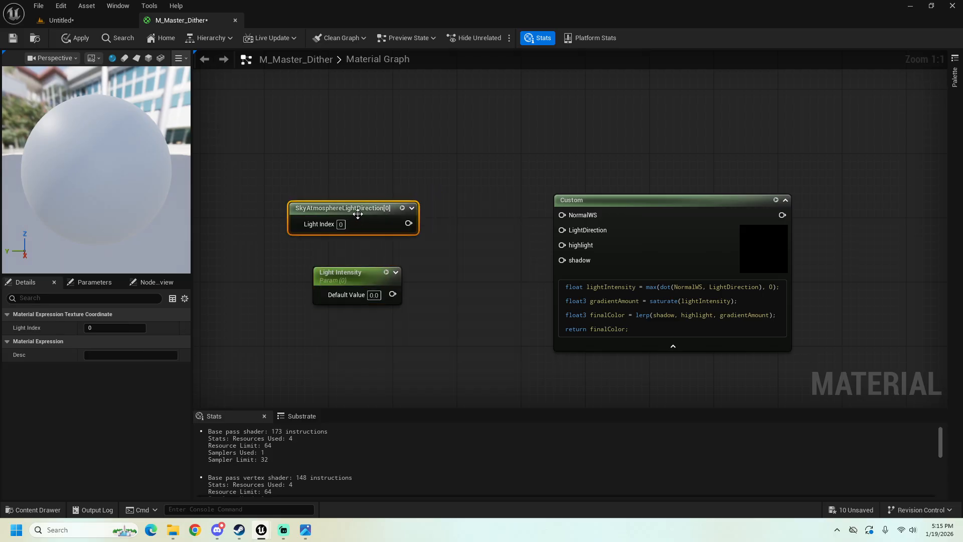
pyautogui.moveTo(358, 214); pyautogui.dragTo(350, 222)
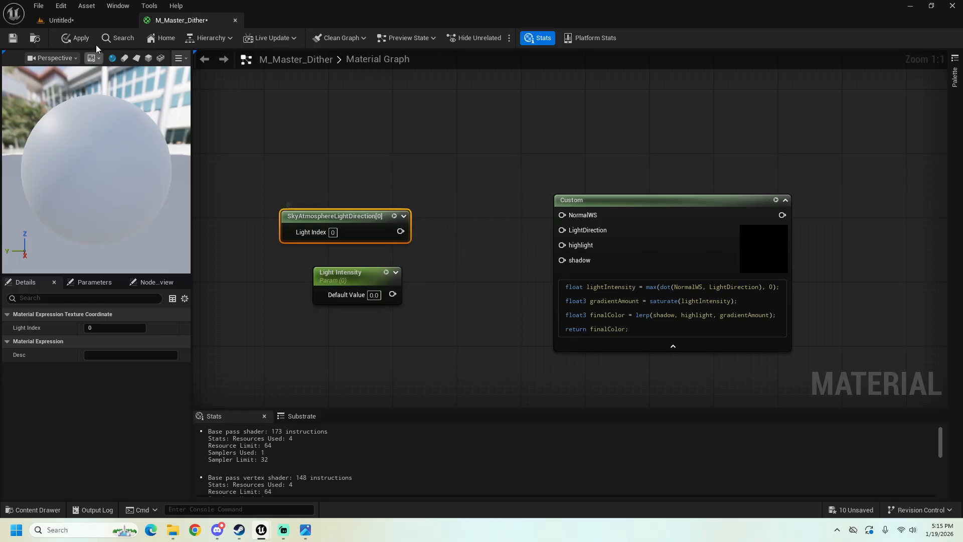
pyautogui.click(60, 5)
pyautogui.moveTo(108, 10)
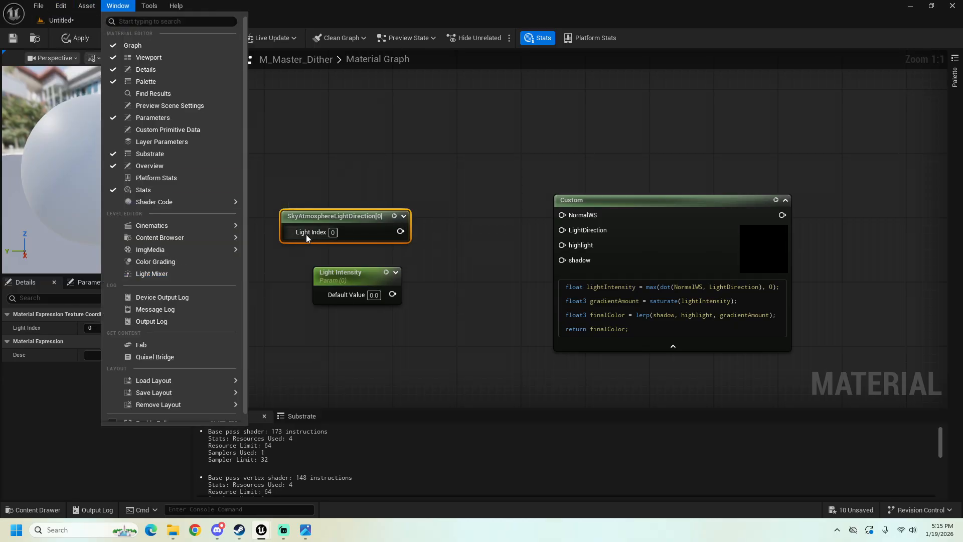
pyautogui.click(318, 189)
# Step: Move the SkyAtmosphereLightDirection node closer above Light Intensity so their outputs line up
pyautogui.moveTo(336, 214); pyautogui.dragTo(328, 230)
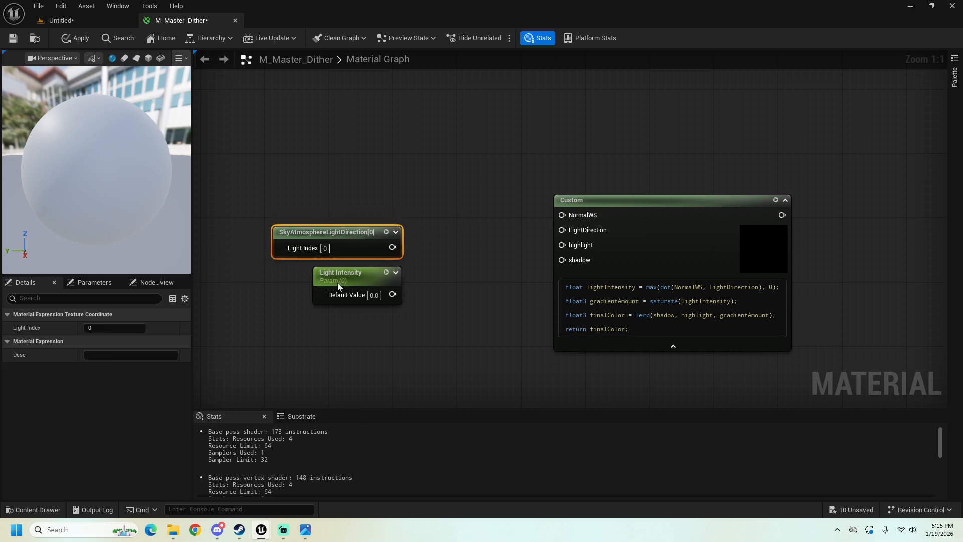
pyautogui.moveTo(332, 205); pyautogui.dragTo(374, 239, button='right')
pyautogui.moveTo(297, 217); pyautogui.dragTo(312, 214, button='right')
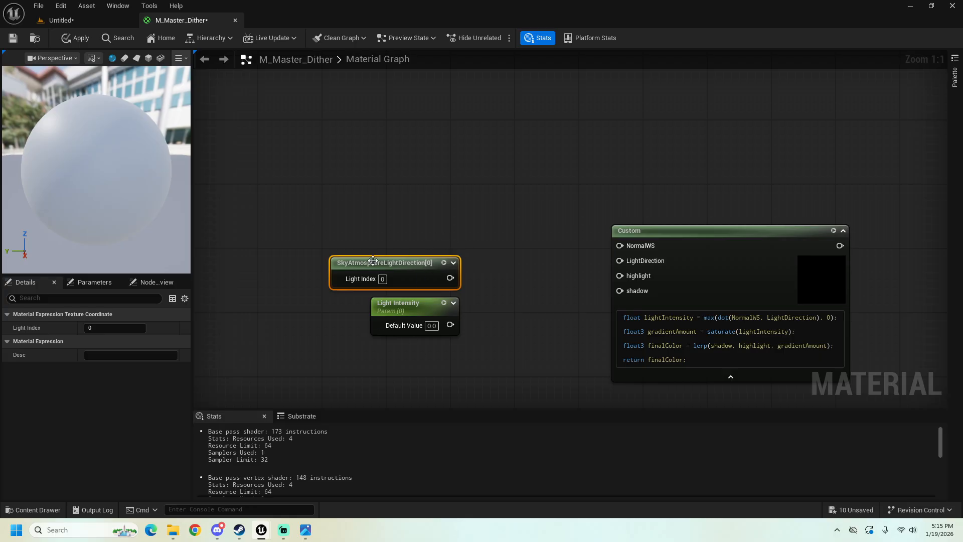
pyautogui.moveTo(417, 263); pyautogui.dragTo(412, 262)
pyautogui.moveTo(458, 243); pyautogui.dragTo(395, 237, button='right')
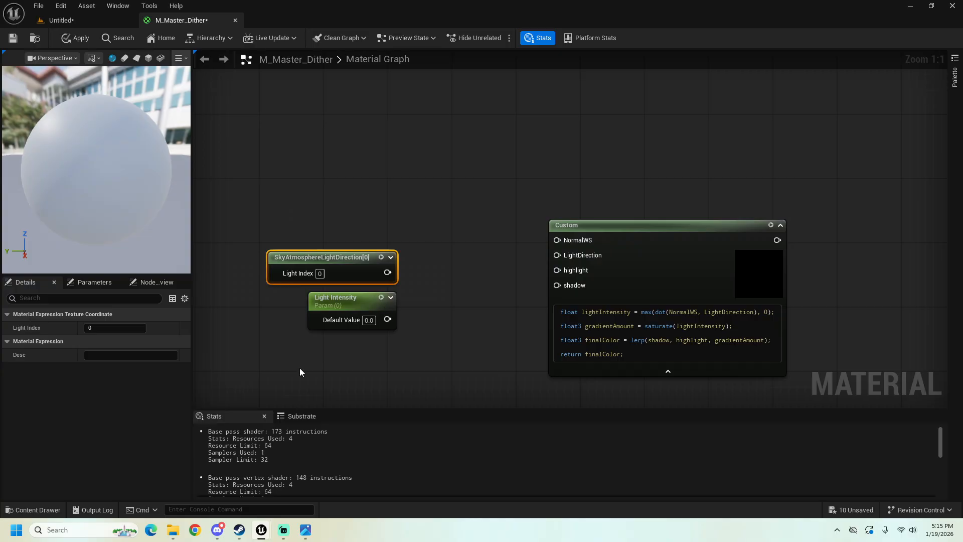
pyautogui.moveTo(361, 267); pyautogui.dragTo(362, 260, button='right')
pyautogui.moveTo(362, 261); pyautogui.dragTo(362, 222)
# Step: Add a Multiply node taking SkyAtmosphereLightDirection as A and Light Intensity as B
pyautogui.moveTo(356, 285); pyautogui.dragTo(430, 252)
pyautogui.write('multipl')
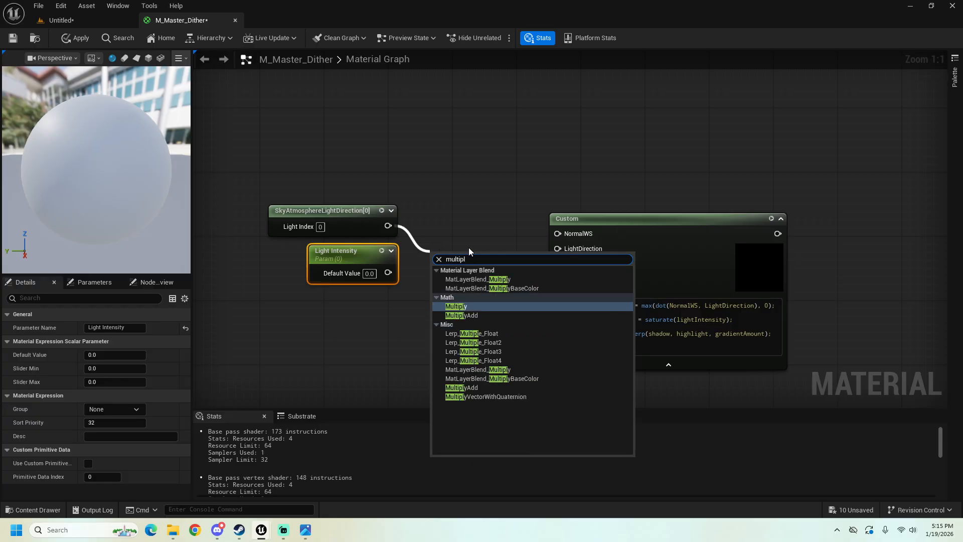
pyautogui.click(472, 306)
pyautogui.moveTo(445, 250); pyautogui.dragTo(445, 238)
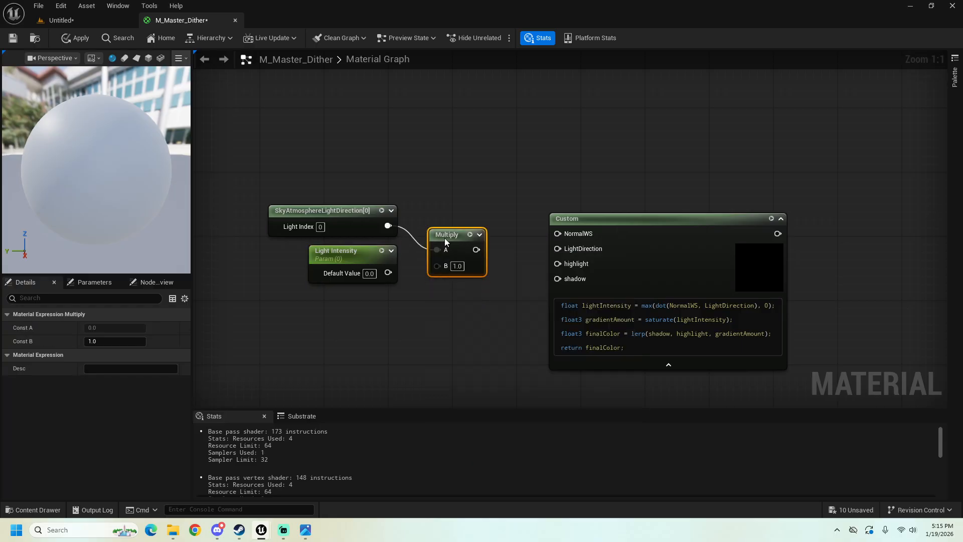
pyautogui.moveTo(392, 272); pyautogui.dragTo(436, 266)
# Step: Set Light Intensity's default value to 1 and feed the Multiply result into the Custom node's LightDirection input
pyautogui.click(370, 274)
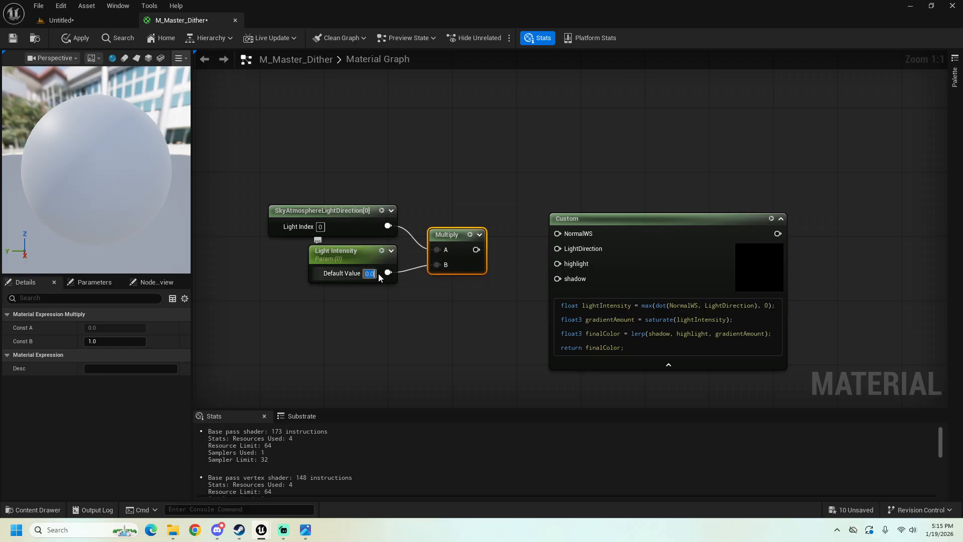
pyautogui.write('1')
pyautogui.press('Return')
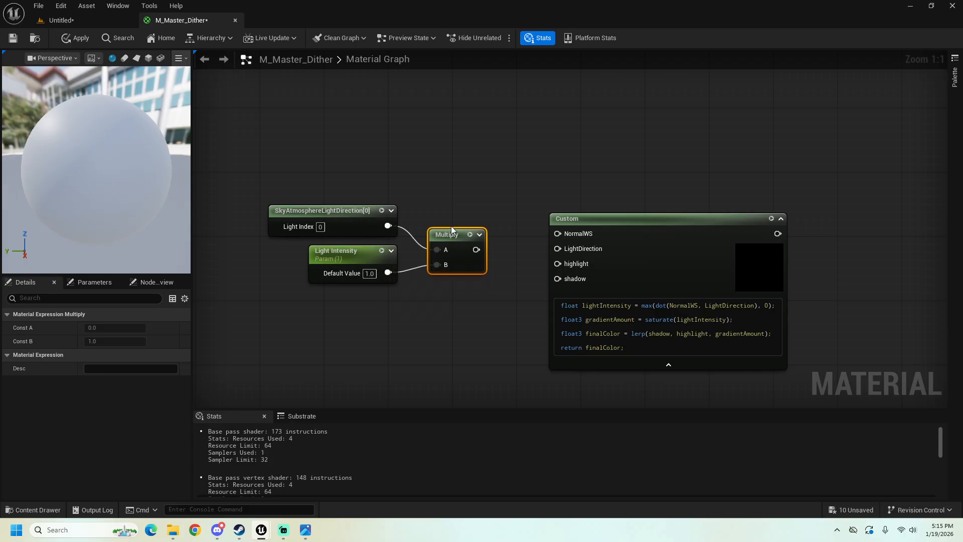
pyautogui.moveTo(450, 234); pyautogui.dragTo(558, 250)
pyautogui.moveTo(318, 182); pyautogui.dragTo(413, 236)
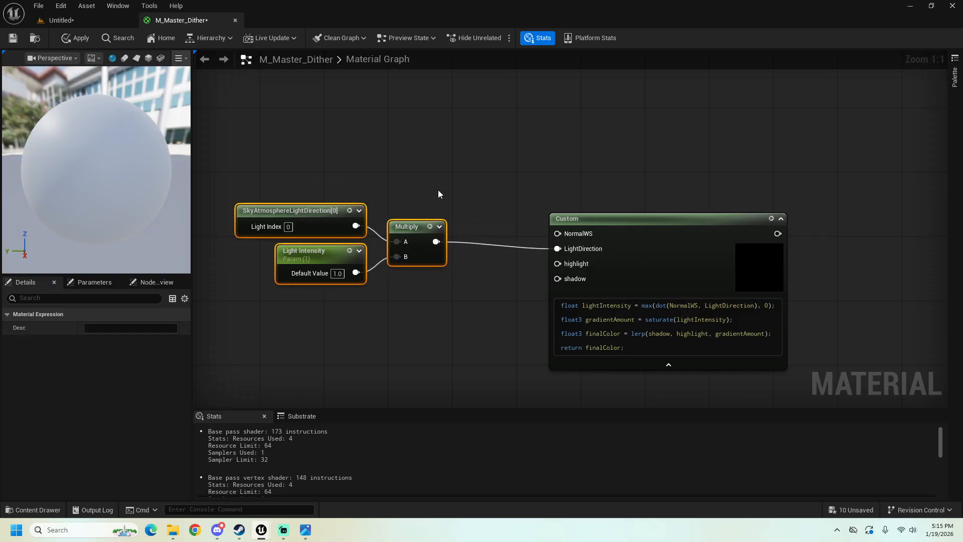
# Step: Add a PixelNormalWS node above the Multiply node and connect it to the Custom node's NormalWS input
pyautogui.rightClick(443, 144)
pyautogui.write('pixel')
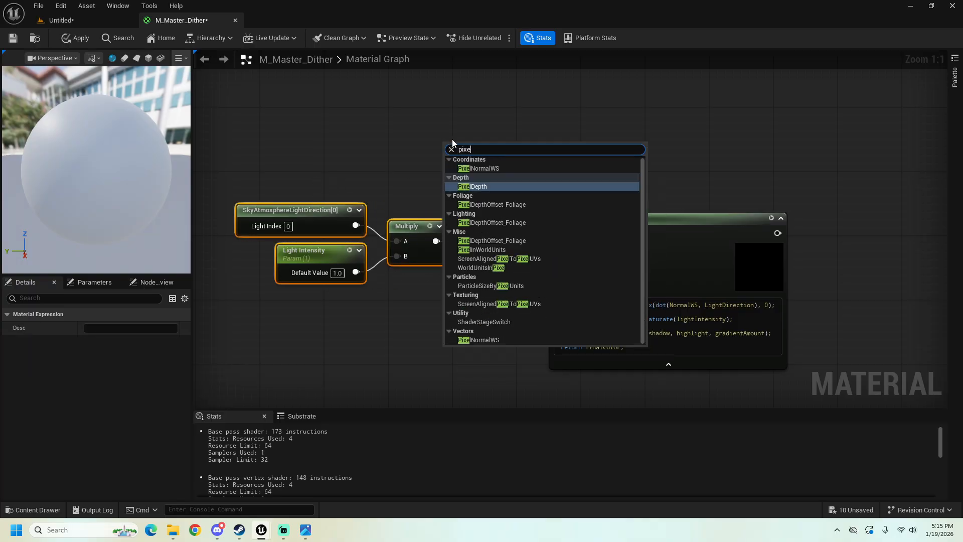
pyautogui.write('no')
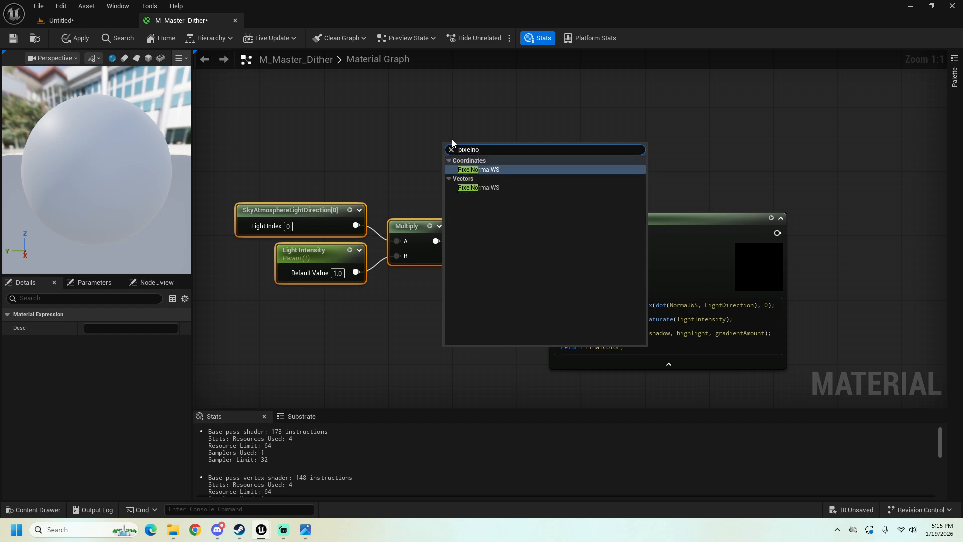
pyautogui.click(479, 169)
pyautogui.moveTo(477, 161); pyautogui.dragTo(557, 232)
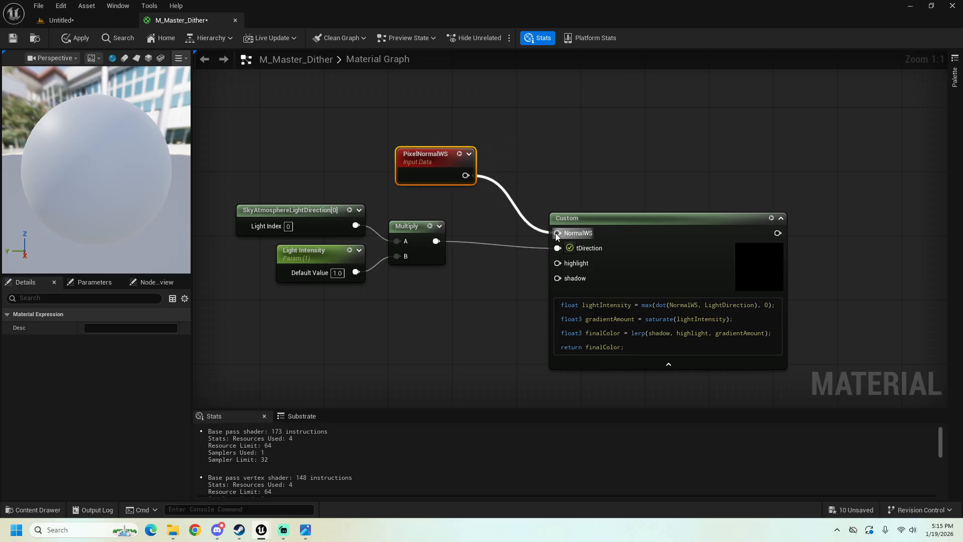
pyautogui.moveTo(451, 159); pyautogui.dragTo(443, 184)
# Step: Place two Constant3Vector nodes, one above the other, below the Multiply node
pyautogui.moveTo(488, 319); pyautogui.dragTo(503, 280, button='right')
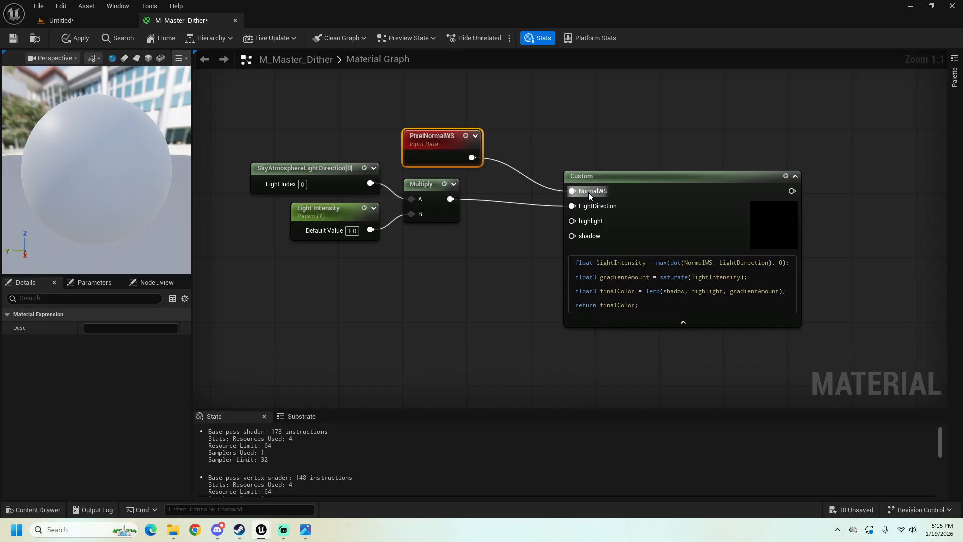
pyautogui.moveTo(404, 252); pyautogui.dragTo(454, 239, button='right')
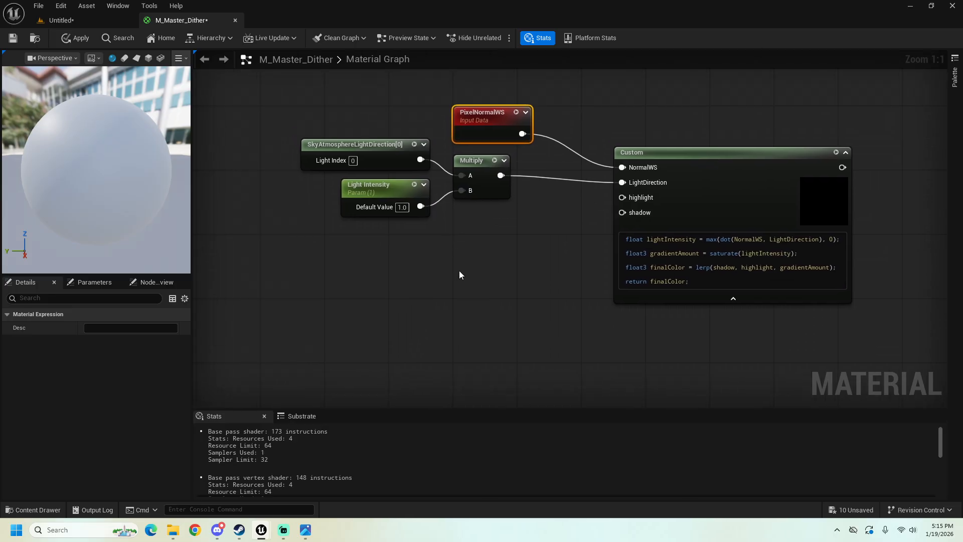
pyautogui.click(468, 236)
pyautogui.click(467, 346)
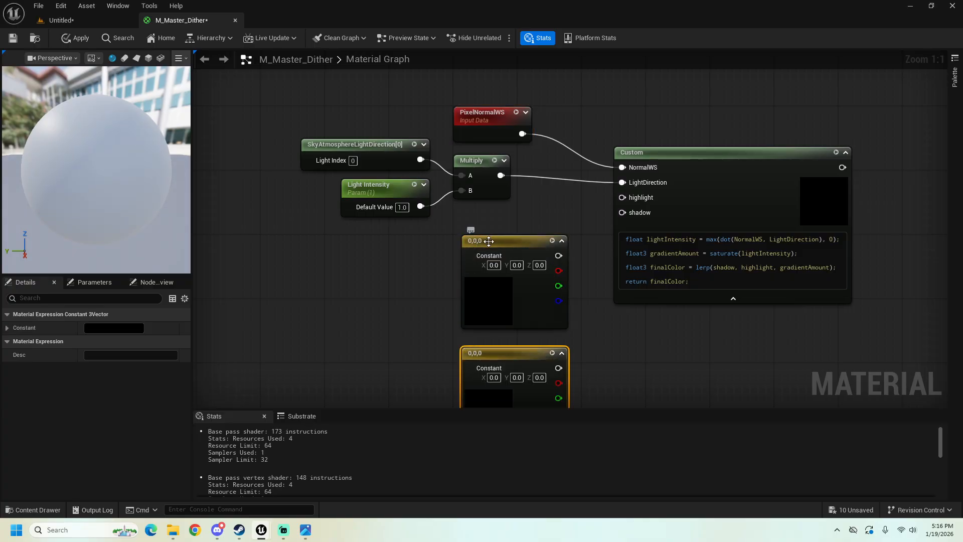
pyautogui.moveTo(489, 241); pyautogui.dragTo(447, 241)
pyautogui.moveTo(460, 227); pyautogui.dragTo(457, 177, button='right')
pyautogui.moveTo(502, 302); pyautogui.dragTo(461, 301)
# Step: Connect the upper Constant3Vector to the Custom node's highlight input and the lower one to its shadow input
pyautogui.moveTo(514, 206); pyautogui.dragTo(476, 248, button='right')
pyautogui.moveTo(478, 248); pyautogui.dragTo(582, 190)
pyautogui.moveTo(488, 319); pyautogui.dragTo(499, 269, button='right')
pyautogui.moveTo(488, 311); pyautogui.dragTo(593, 155)
# Step: Convert the upper colour constant to a parameter named Highlight and the lower one to a parameter named Shadow
pyautogui.rightClick(445, 191)
pyautogui.click(492, 219)
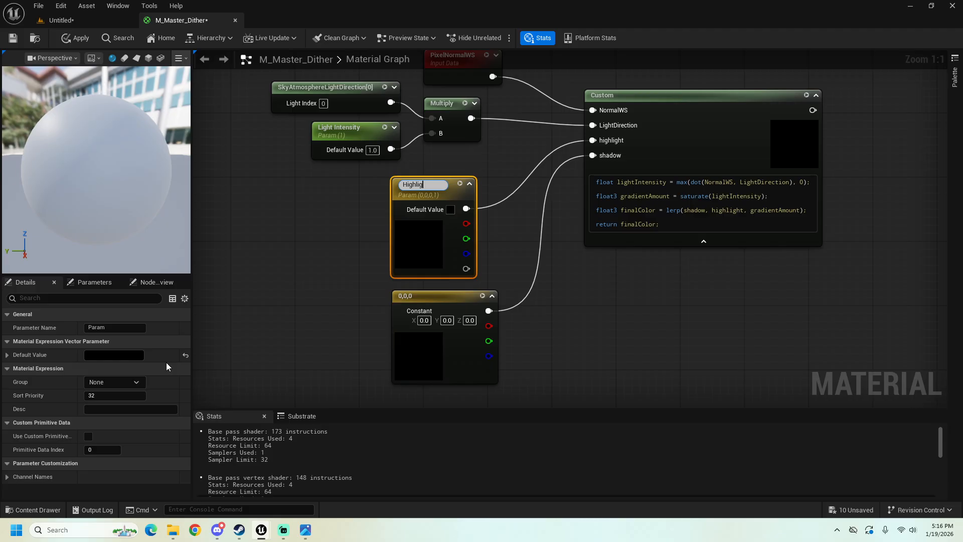
pyautogui.rightClick(421, 296)
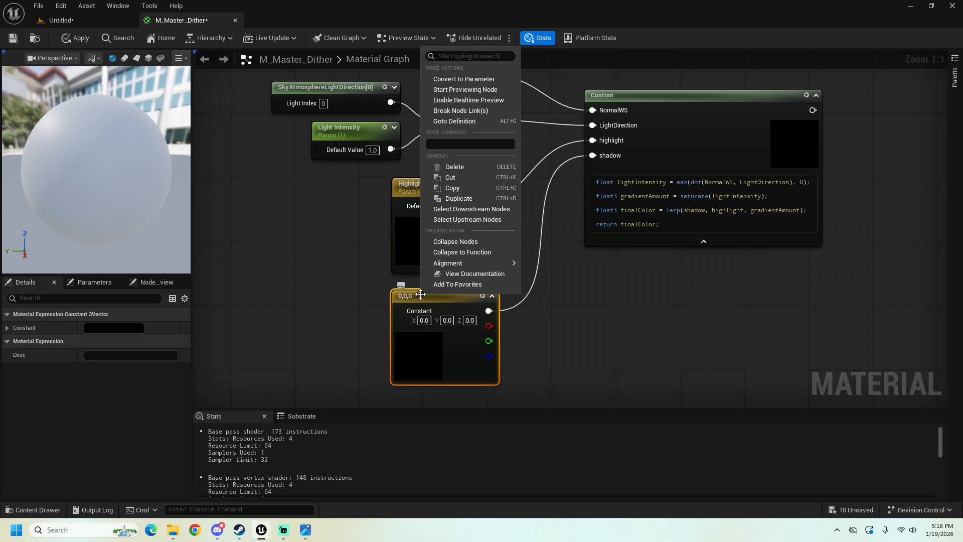
pyautogui.click(464, 79)
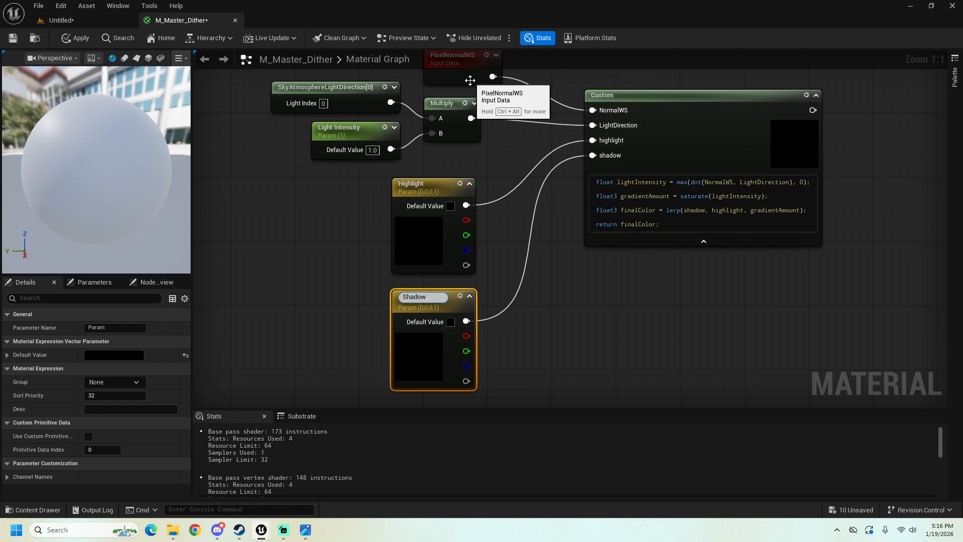
pyautogui.click(365, 325)
# Step: Set the Highlight parameter's default colour to white
pyautogui.click(418, 202)
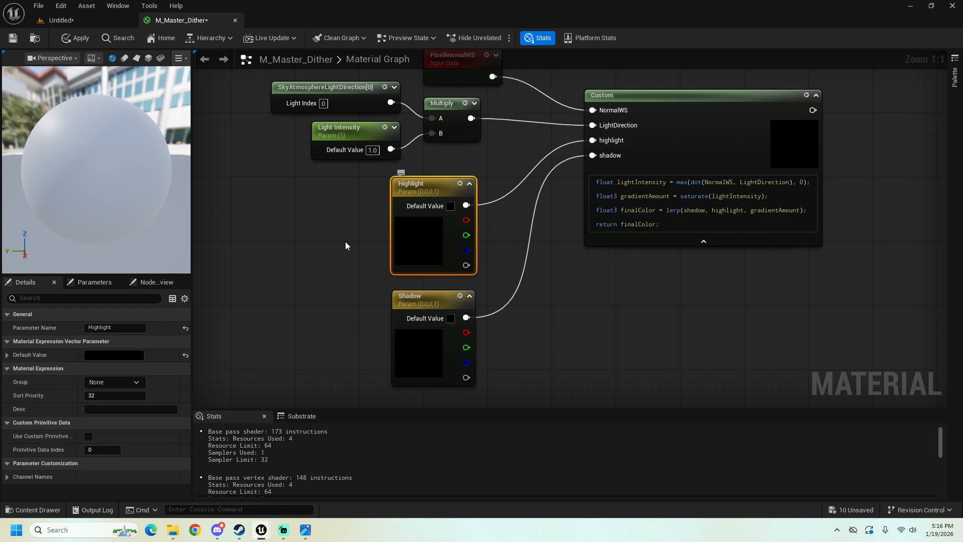
pyautogui.click(95, 357)
pyautogui.moveTo(239, 320); pyautogui.dragTo(245, 225)
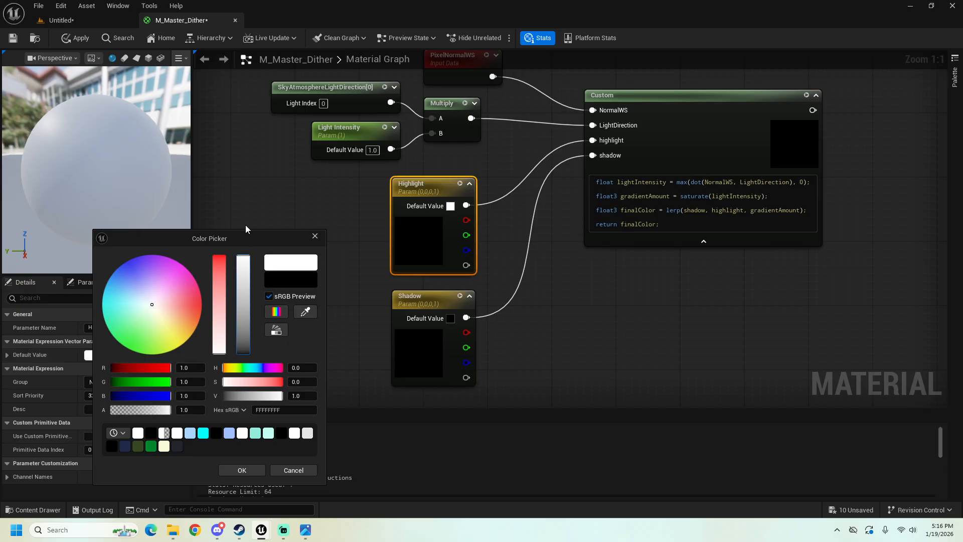
pyautogui.click(236, 468)
# Step: Group the Custom node and all its input nodes in a comment box titled Shadows
pyautogui.moveTo(309, 321); pyautogui.dragTo(300, 325, button='right')
pyautogui.scroll(-2, 301, 326)
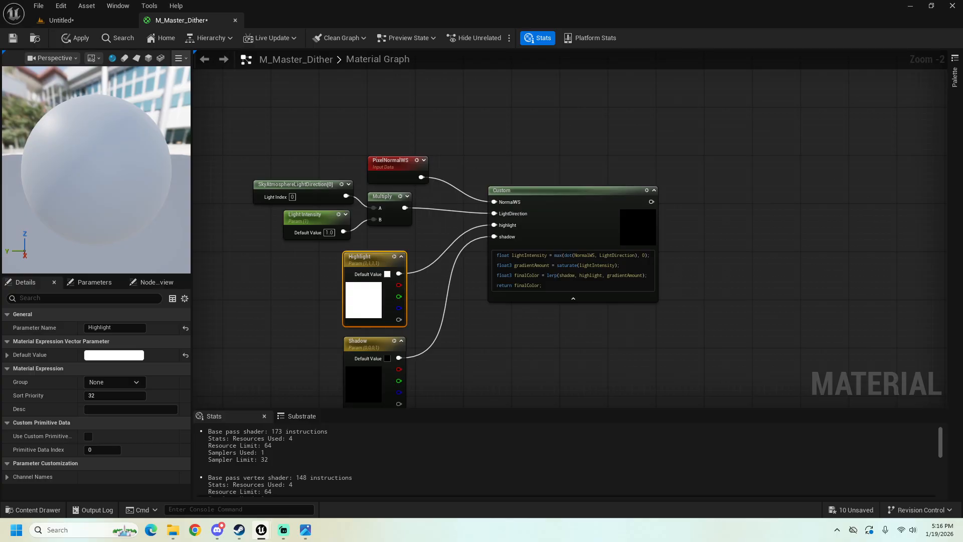
pyautogui.moveTo(622, 180); pyautogui.dragTo(639, 141, button='right')
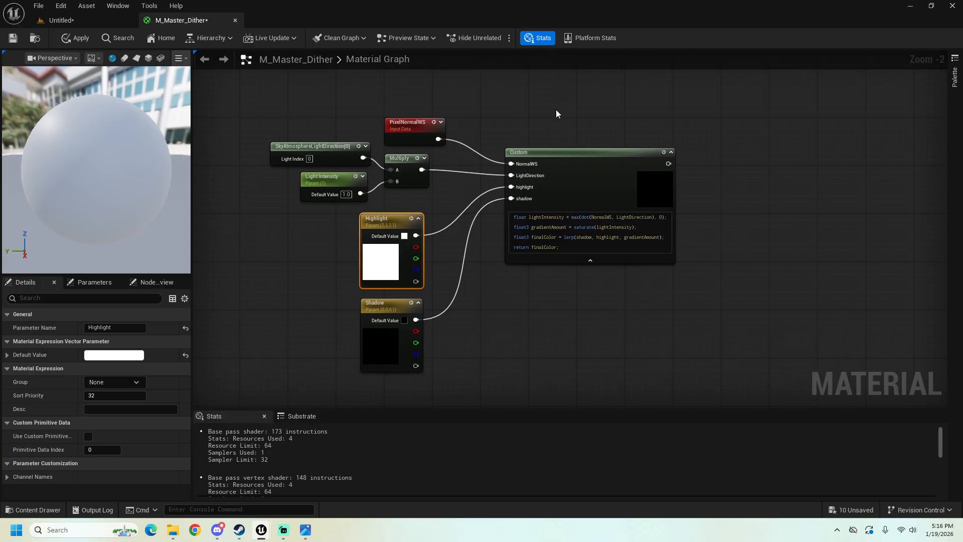
pyautogui.moveTo(298, 94); pyautogui.dragTo(299, 119, button='right')
pyautogui.scroll(-1, 287, 99)
pyautogui.moveTo(238, 92); pyautogui.dragTo(625, 372)
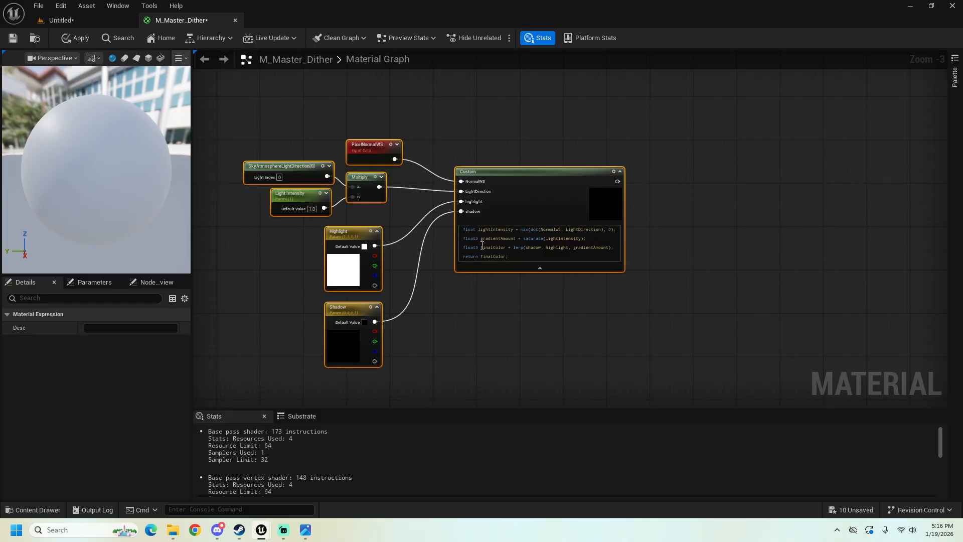
pyautogui.press('c')
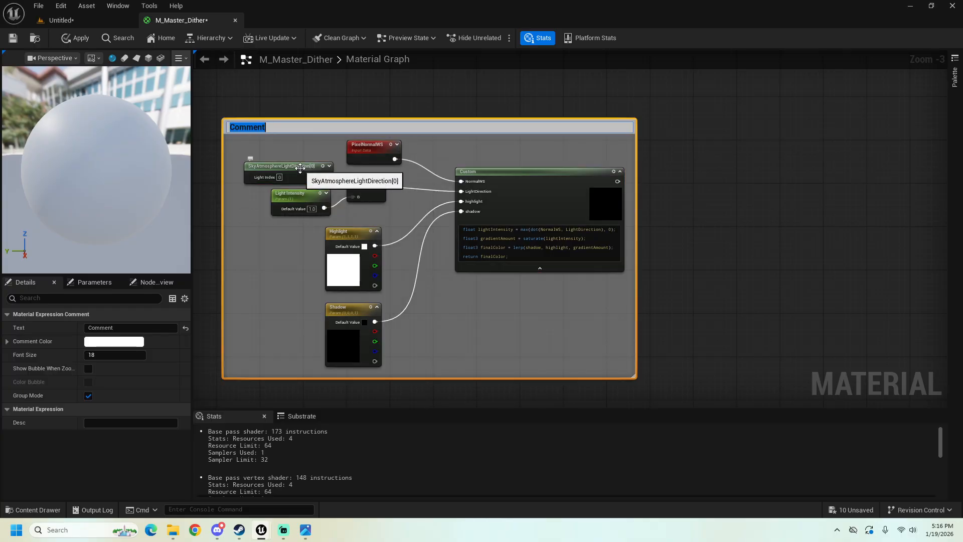
pyautogui.write('Shadows')
pyautogui.rightClick(374, 112)
pyautogui.click(315, 110)
pyautogui.moveTo(294, 124); pyautogui.dragTo(271, 144)
# Step: Add a ScreenPosition node in the empty graph space above the Shadows comment box
pyautogui.scroll(-1, 380, 122)
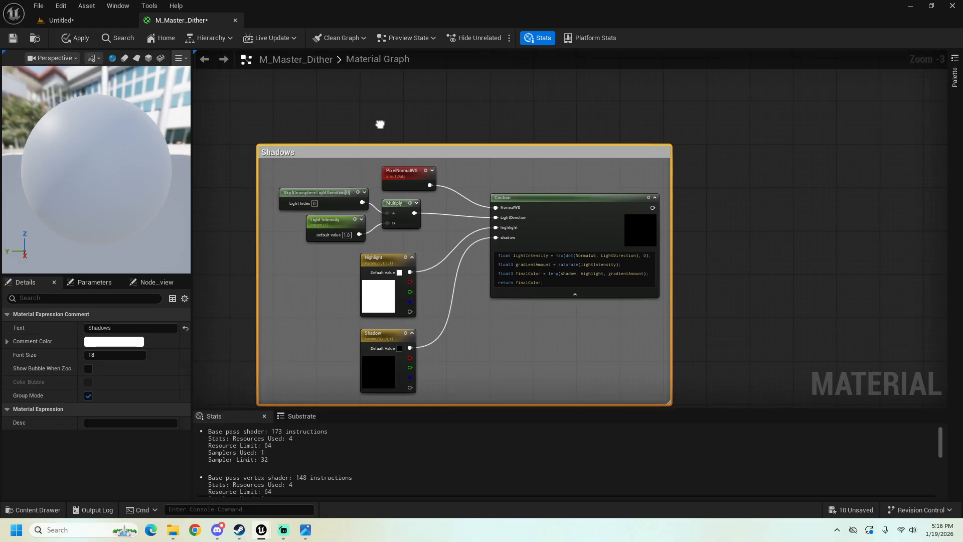
pyautogui.moveTo(558, 186); pyautogui.dragTo(568, 182)
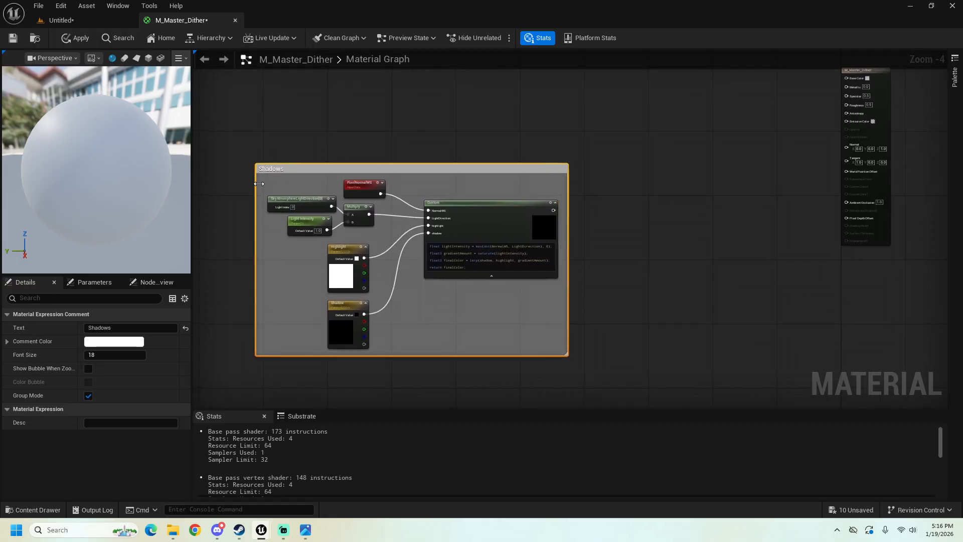
pyautogui.scroll(2, 318, 161)
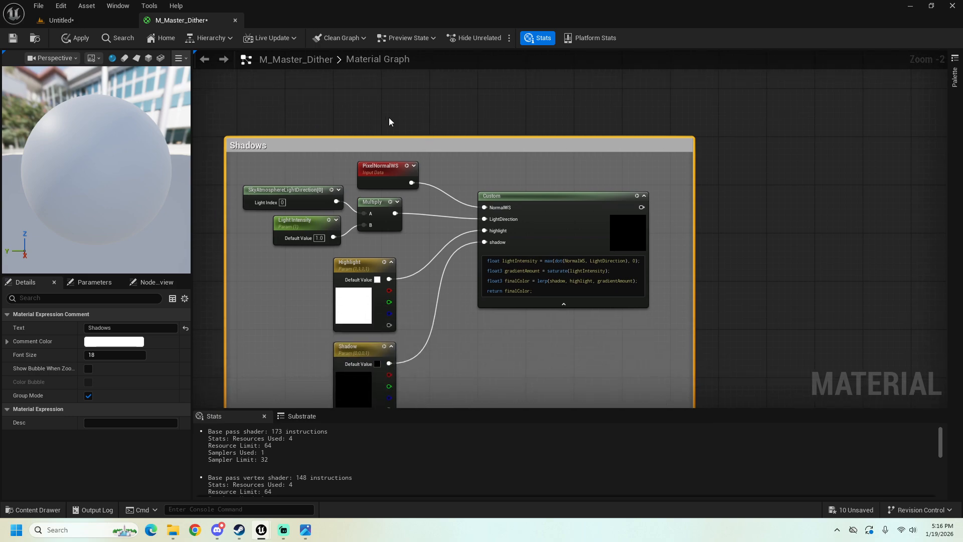
pyautogui.moveTo(389, 121); pyautogui.dragTo(363, 139, button='right')
pyautogui.scroll(-1, 413, 77)
pyautogui.scroll(-2, 529, 121)
pyautogui.moveTo(529, 122); pyautogui.dragTo(417, 157, button='right')
pyautogui.click(436, 117)
pyautogui.moveTo(438, 115); pyautogui.dragTo(411, 174, button='right')
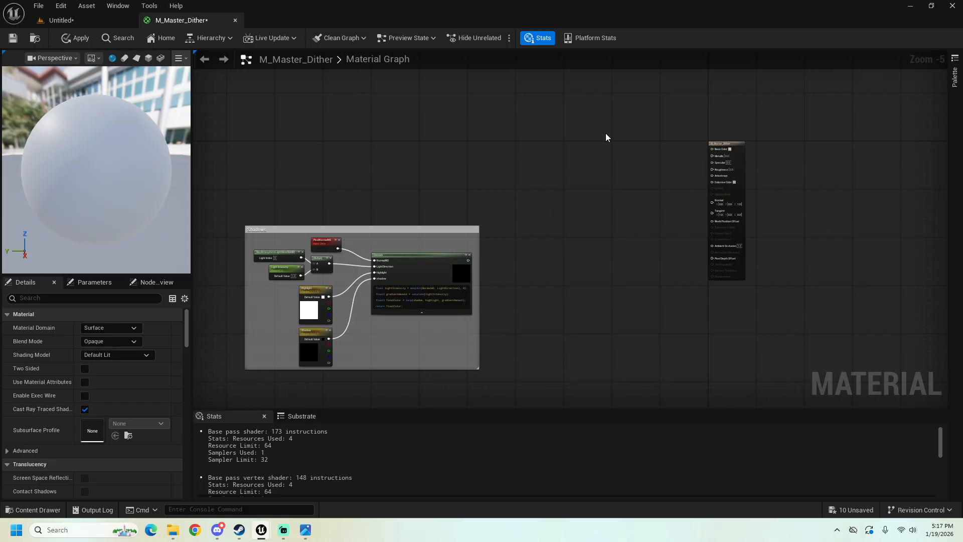
pyautogui.scroll(3, 335, 170)
pyautogui.rightClick(391, 134)
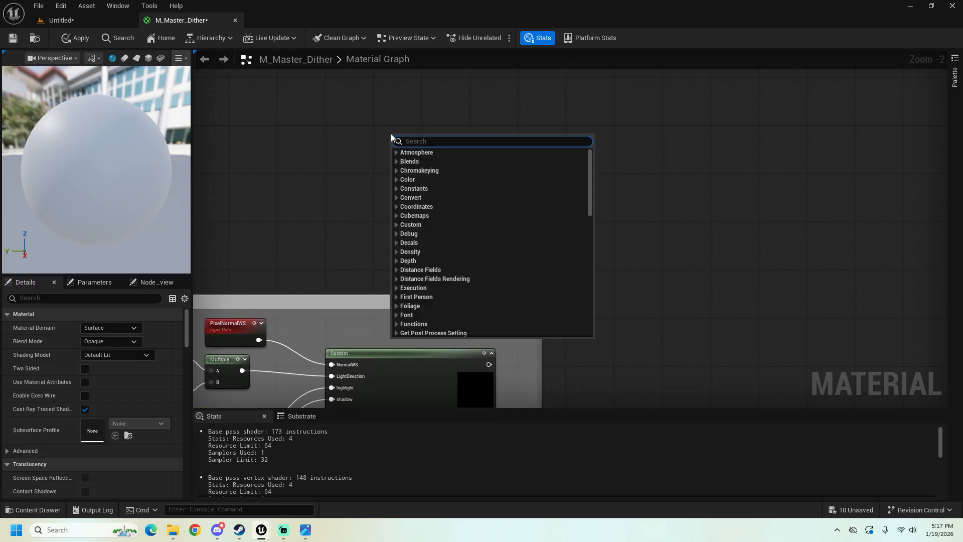
pyautogui.write('screen')
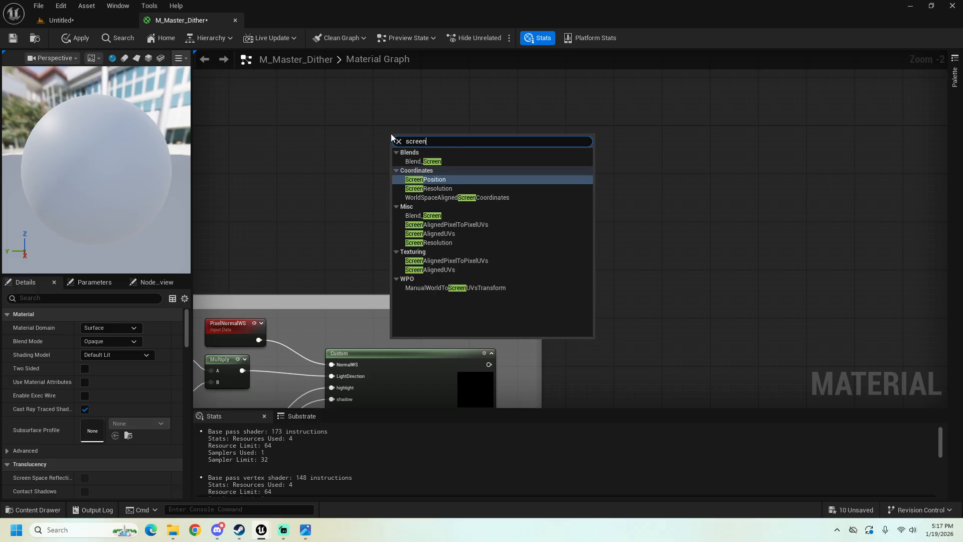
pyautogui.click(434, 179)
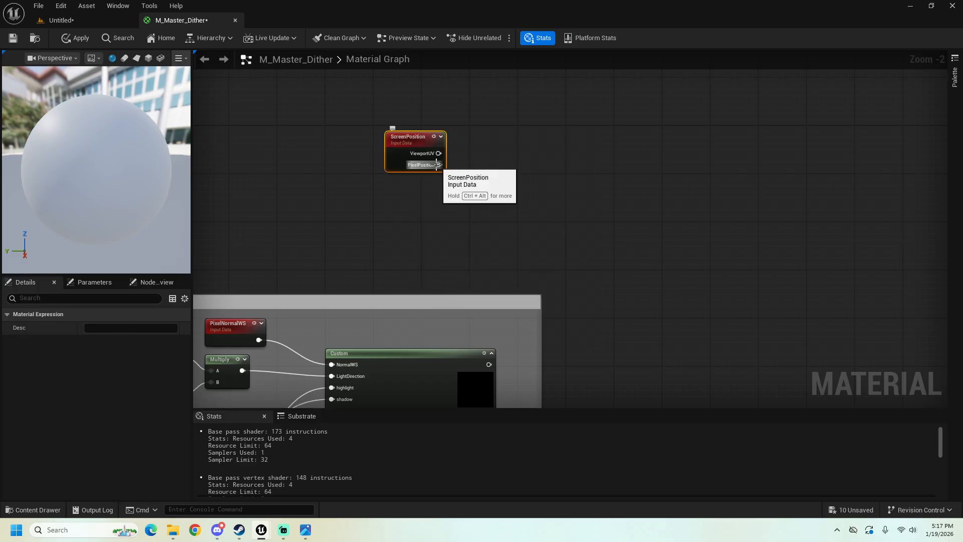
# Step: Add a Divide node fed by ScreenPosition's PixelPosition output and place it close beside that node
pyautogui.moveTo(438, 165); pyautogui.dragTo(519, 162)
pyautogui.write('divid')
pyautogui.press('Return')
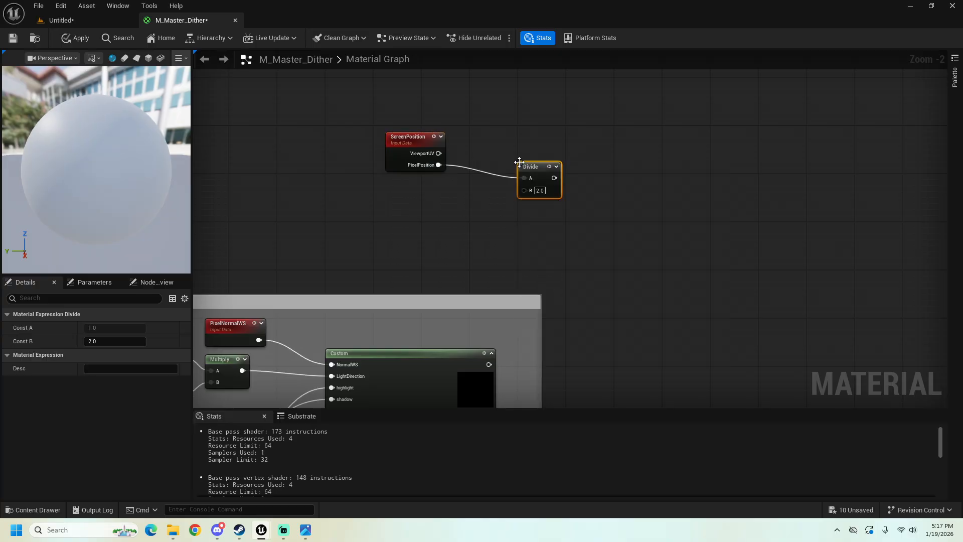
pyautogui.moveTo(525, 162); pyautogui.dragTo(473, 152)
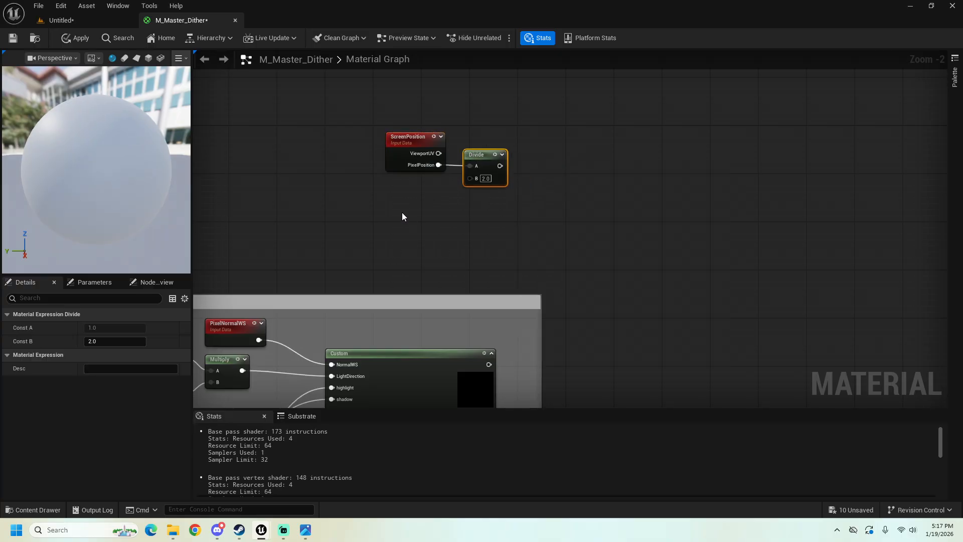
# Step: Add a constant feeding the Divide node's B input, convert it to a parameter named Pixel Amount, and place it below ScreenPosition
pyautogui.click(390, 201)
pyautogui.moveTo(431, 215); pyautogui.dragTo(470, 178)
pyautogui.moveTo(409, 202); pyautogui.dragTo(420, 185)
pyautogui.rightClick(420, 186)
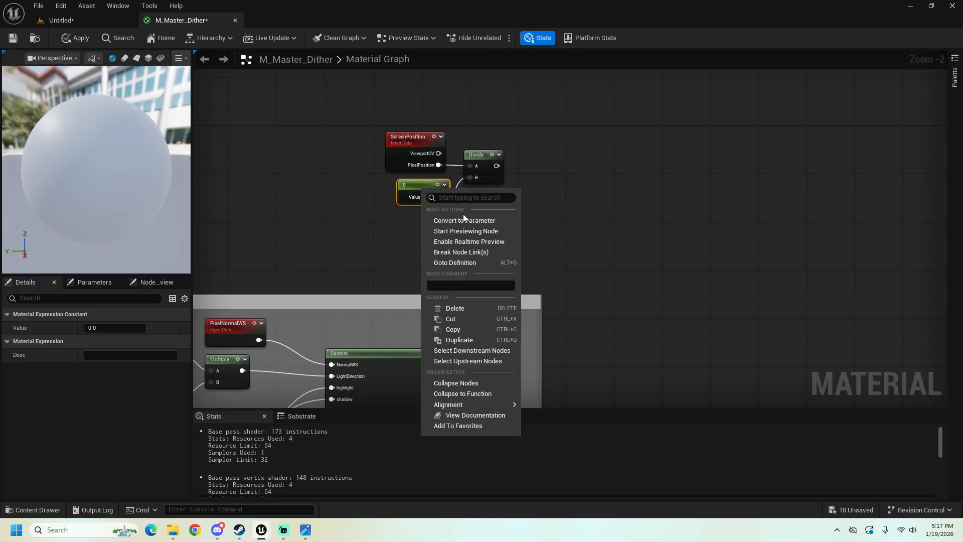
pyautogui.click(463, 216)
pyautogui.press('BackSpace')
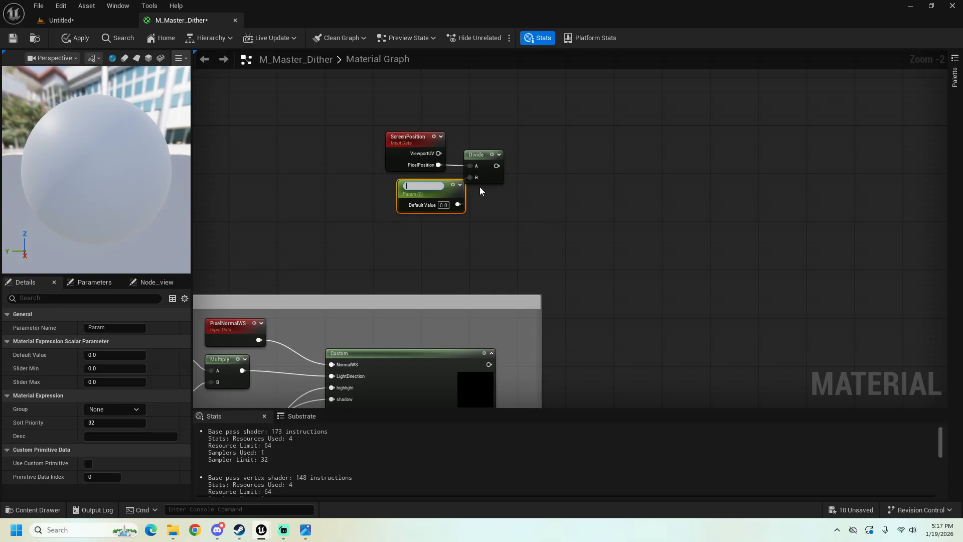
pyautogui.write('Pixel Amount')
pyautogui.moveTo(436, 182); pyautogui.dragTo(424, 187)
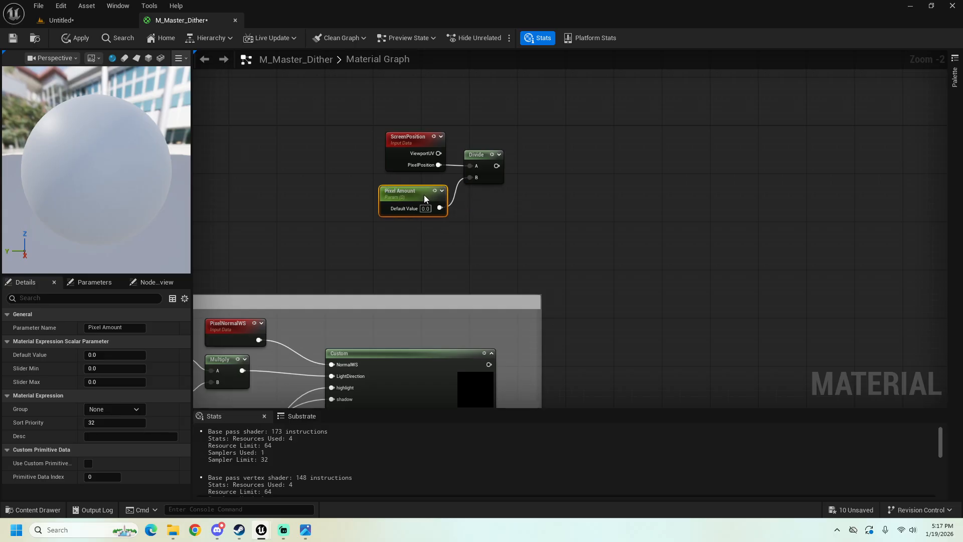
# Step: Set the Pixel Amount parameter's default value to 128 and move the node closer beneath ScreenPosition
pyautogui.click(357, 194)
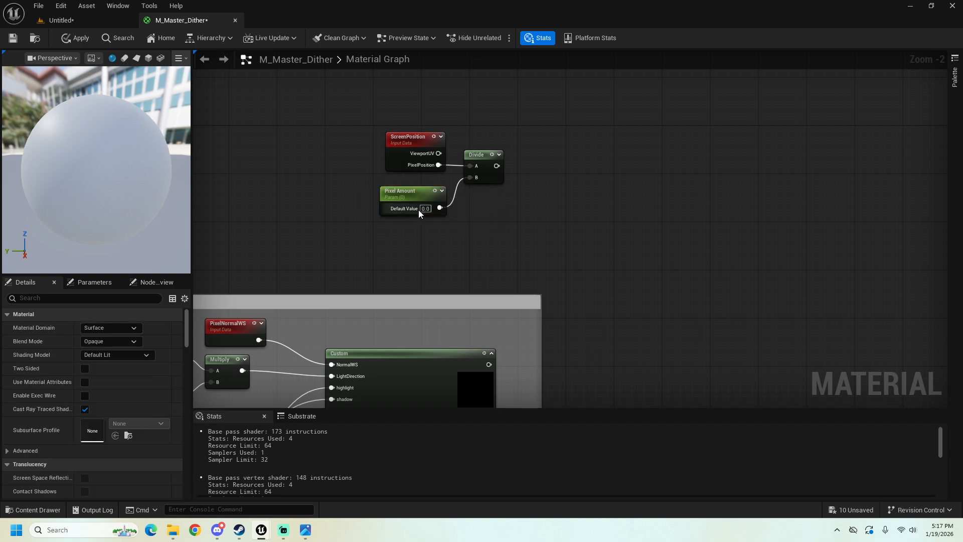
pyautogui.scroll(2, 421, 209)
pyautogui.write('12')
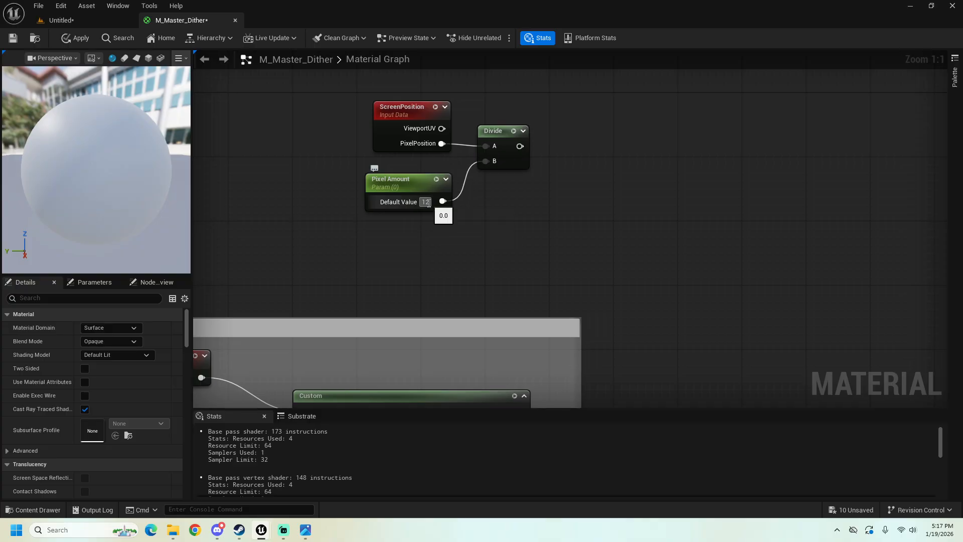
pyautogui.write('8')
pyautogui.press('Return')
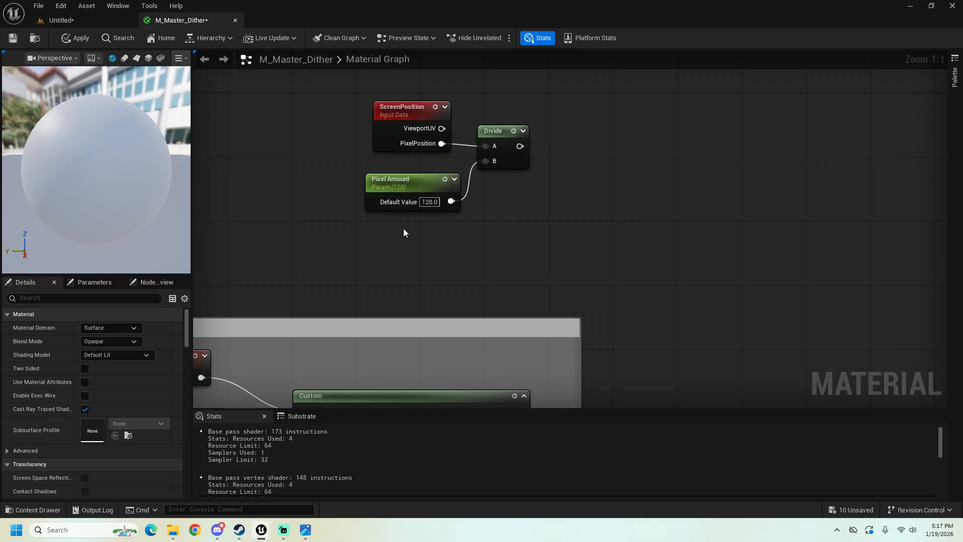
pyautogui.moveTo(410, 182); pyautogui.dragTo(401, 175)
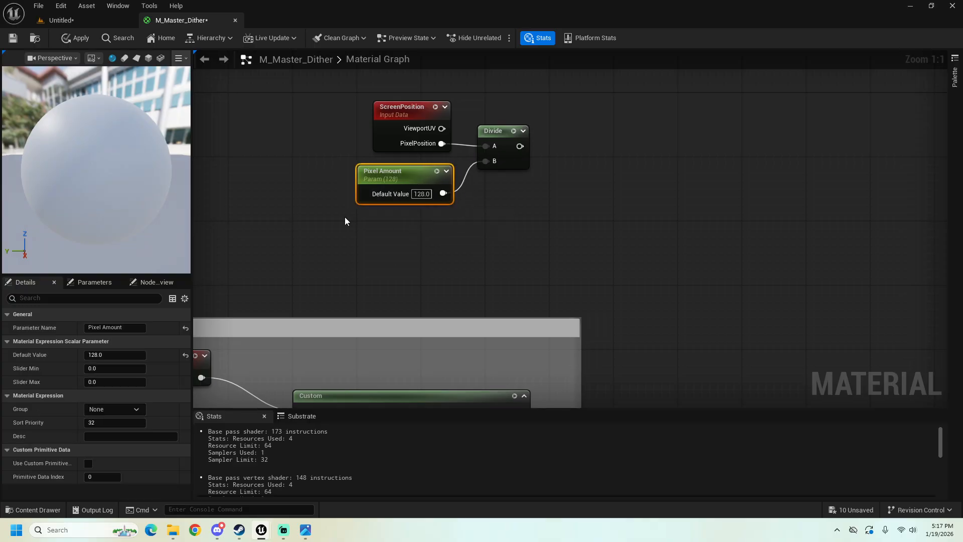
pyautogui.moveTo(497, 195); pyautogui.dragTo(482, 246, button='right')
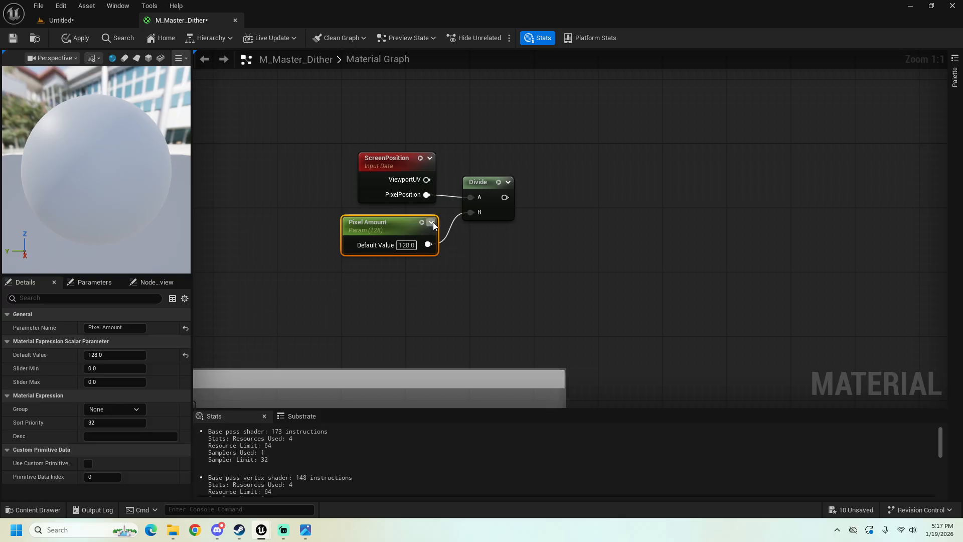
pyautogui.doubleClick(397, 224)
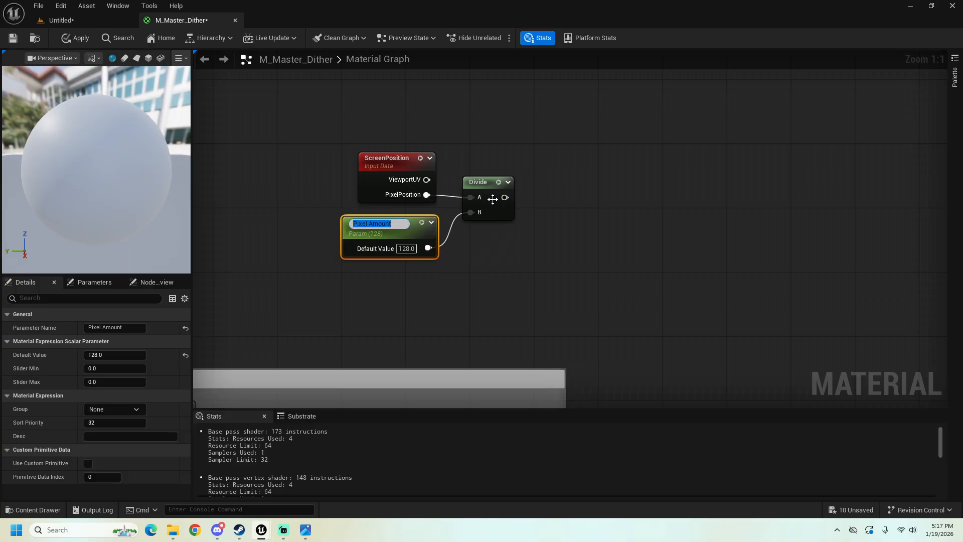
pyautogui.click(462, 266)
pyautogui.moveTo(507, 197); pyautogui.dragTo(592, 197)
pyautogui.click(577, 178)
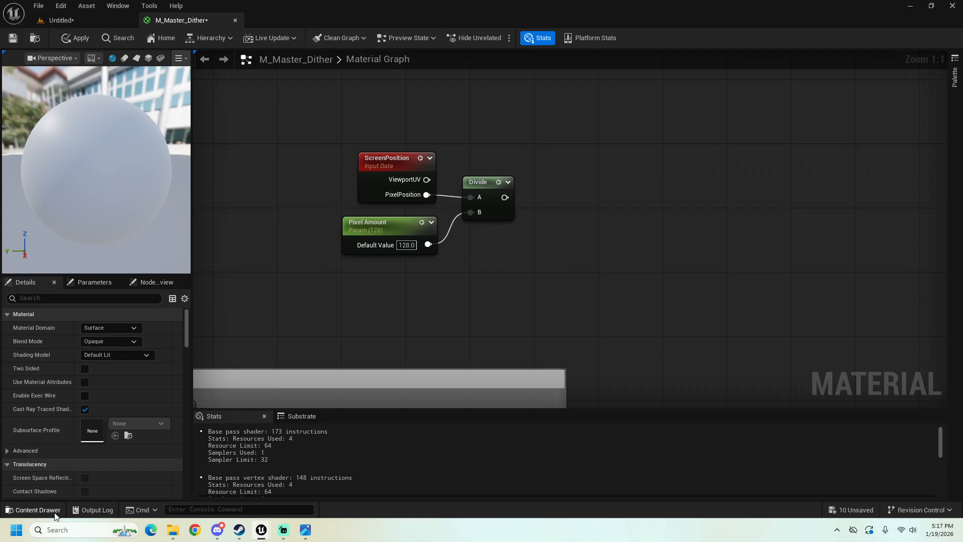
# Step: Add the Bayer_Matrix texture as a Texture Sample beside Divide, feeding its UVs from the Divide output
pyautogui.click(33, 510)
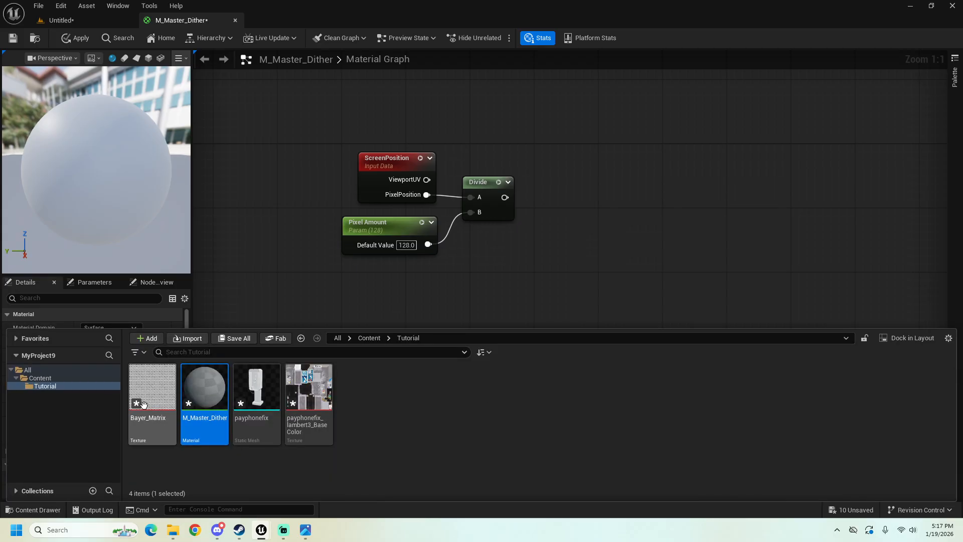
pyautogui.moveTo(153, 409); pyautogui.dragTo(568, 181)
pyautogui.moveTo(505, 197); pyautogui.dragTo(578, 198)
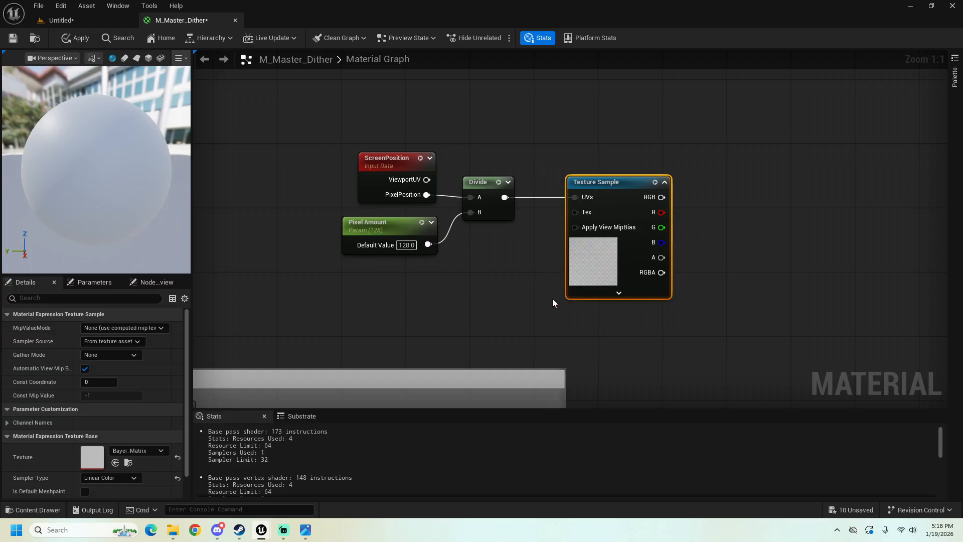
pyautogui.moveTo(578, 178); pyautogui.dragTo(543, 176)
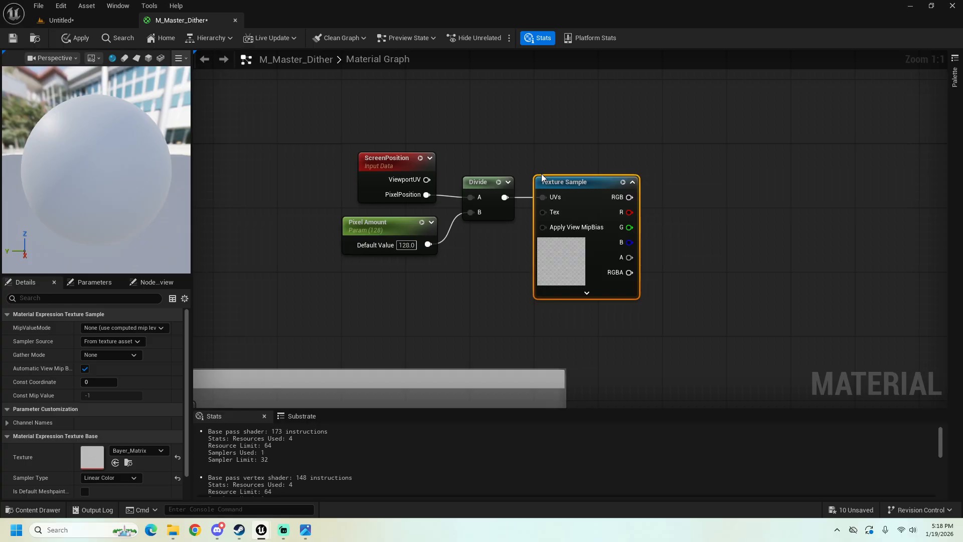
pyautogui.moveTo(573, 187); pyautogui.dragTo(503, 190, button='right')
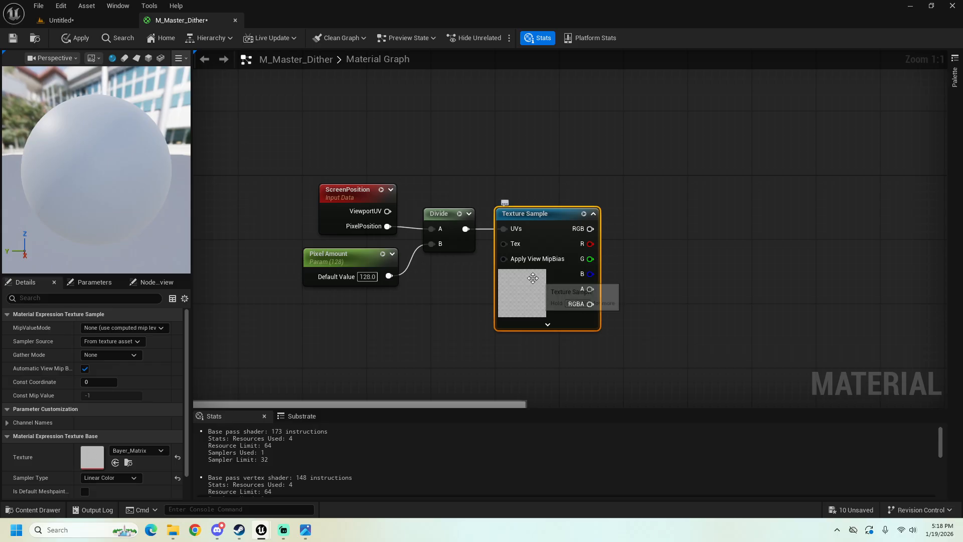
pyautogui.moveTo(533, 278); pyautogui.dragTo(445, 243, button='right')
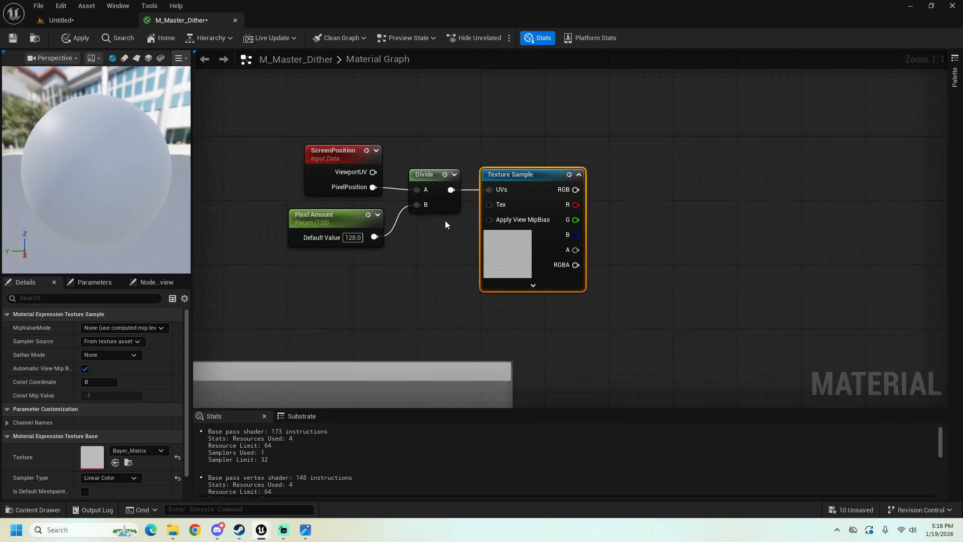
pyautogui.moveTo(629, 164); pyautogui.dragTo(559, 134, button='right')
pyautogui.scroll(-3, 537, 205)
pyautogui.moveTo(494, 301); pyautogui.dragTo(512, 259, button='right')
pyautogui.scroll(2, 491, 271)
pyautogui.moveTo(445, 313)
pyautogui.mouseDown()
pyautogui.moveTo(454, 321)
pyautogui.moveTo(577, 215)
pyautogui.moveTo(570, 254)
pyautogui.moveTo(453, 317)
pyautogui.mouseUp()
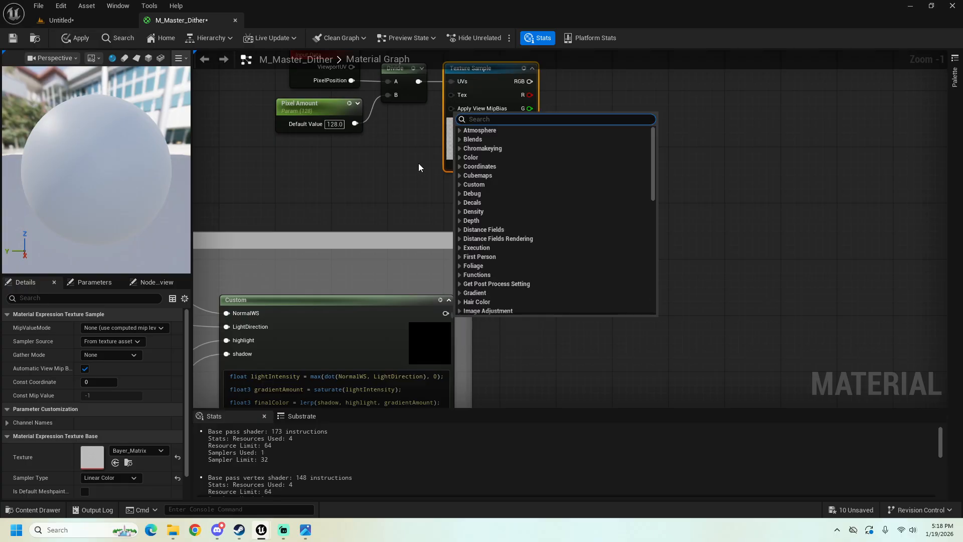
pyautogui.moveTo(418, 163); pyautogui.dragTo(416, 231, button='right')
pyautogui.click(427, 185)
pyautogui.rightClick(467, 136)
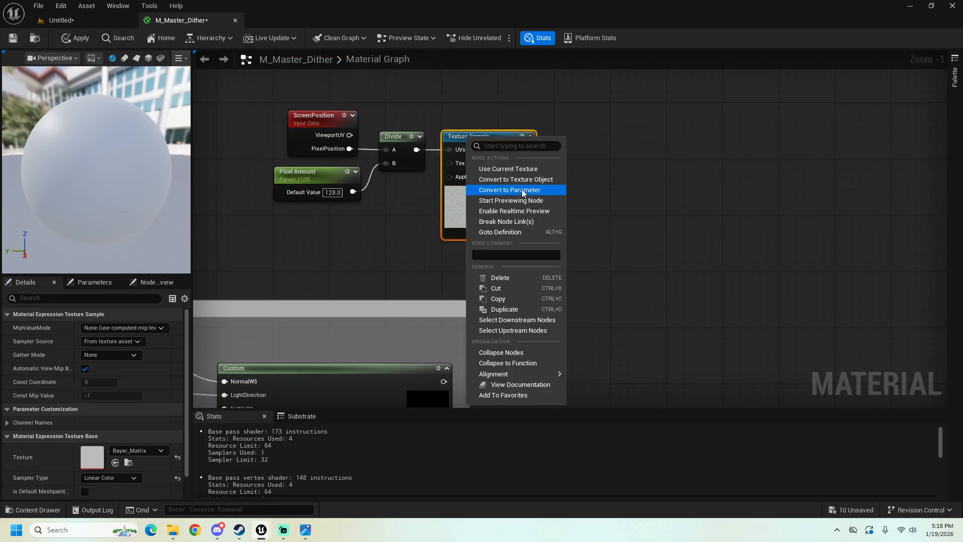
pyautogui.rightClick(417, 251)
pyautogui.click(398, 257)
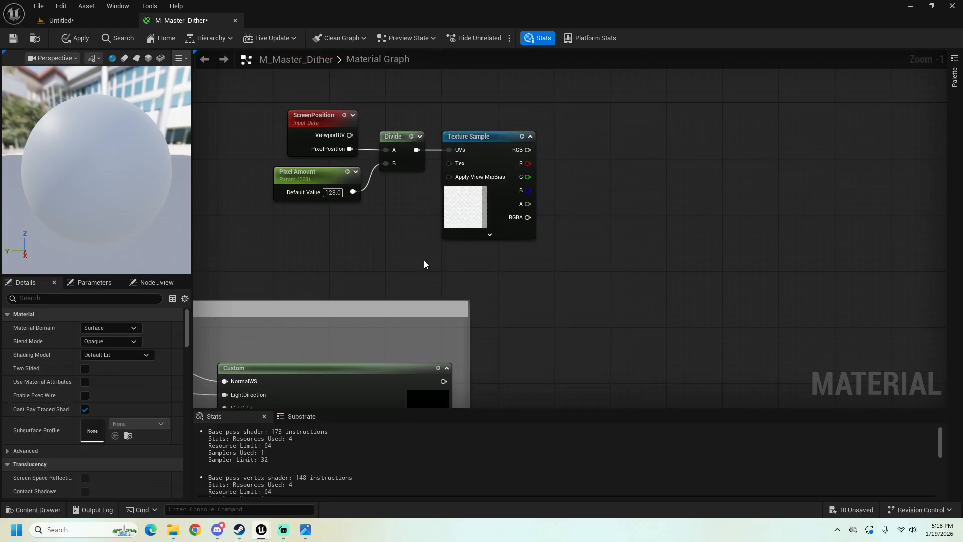
# Step: Add a Step node with the Texture Sample's RGB output feeding Y and the Custom node's output feeding X
pyautogui.moveTo(424, 261); pyautogui.dragTo(417, 174, button='right')
pyautogui.moveTo(436, 295); pyautogui.dragTo(586, 150)
pyautogui.write('step')
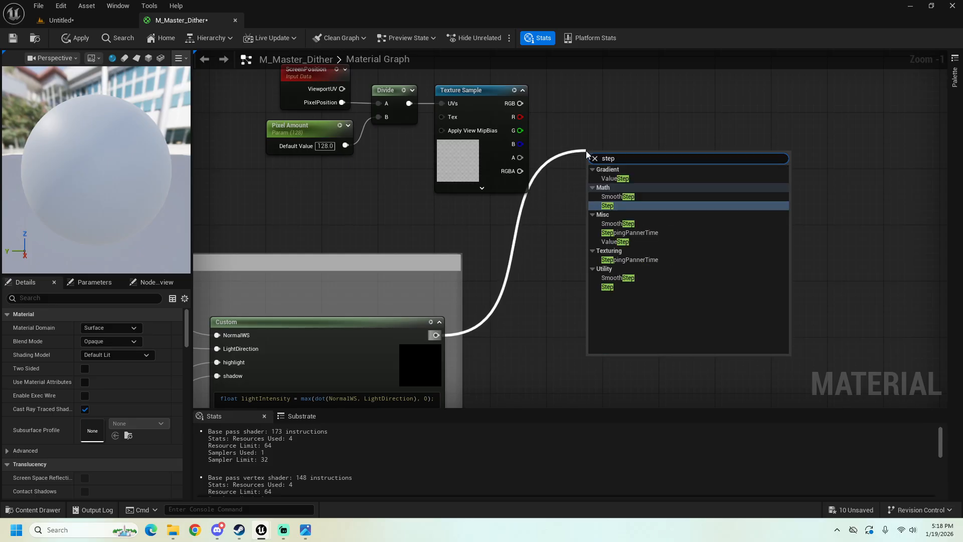
pyautogui.press('Return')
pyautogui.moveTo(520, 103); pyautogui.dragTo(591, 167)
pyautogui.moveTo(436, 335); pyautogui.dragTo(592, 185)
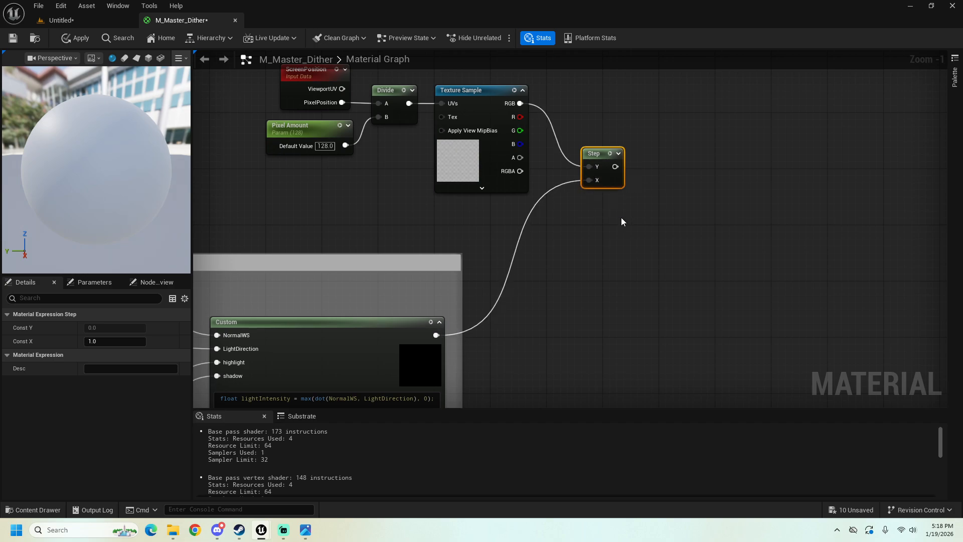
# Step: Move the Step node level with the Texture Sample so the RGB connection runs straight
pyautogui.moveTo(621, 217); pyautogui.dragTo(609, 340, button='right')
pyautogui.moveTo(560, 266); pyautogui.dragTo(560, 209)
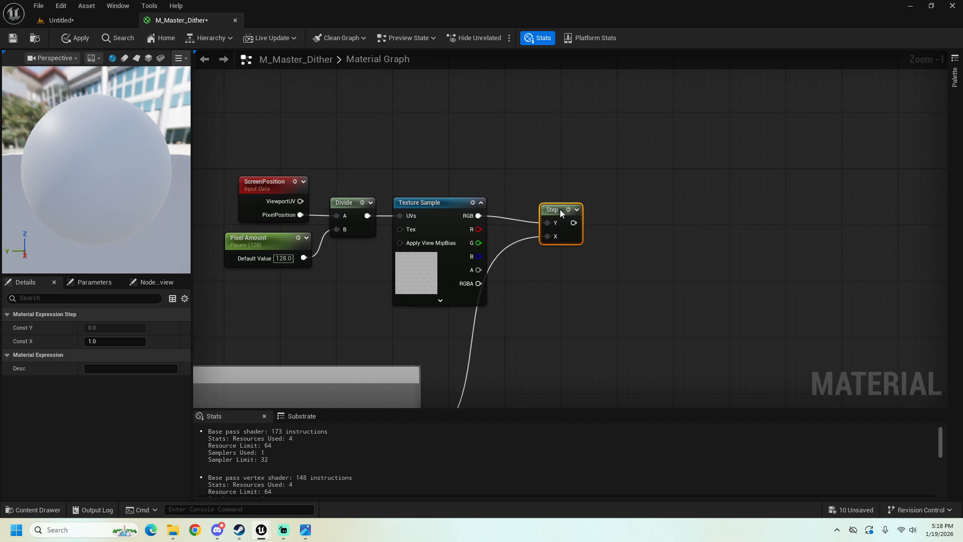
pyautogui.moveTo(548, 332); pyautogui.dragTo(609, 148, button='right')
pyautogui.moveTo(532, 183); pyautogui.dragTo(483, 291, button='right')
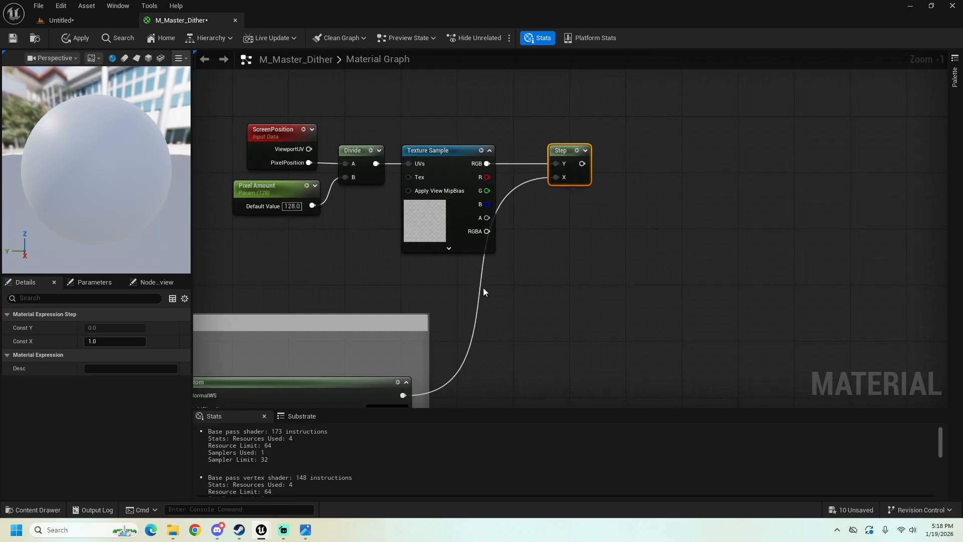
pyautogui.moveTo(386, 171); pyautogui.dragTo(319, 183, button='right')
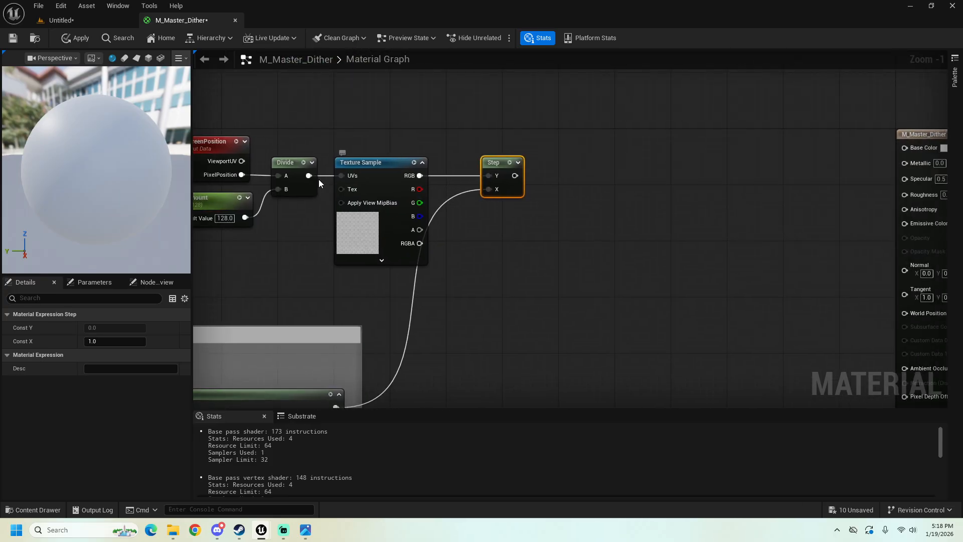
pyautogui.moveTo(234, 148); pyautogui.dragTo(314, 148, button='right')
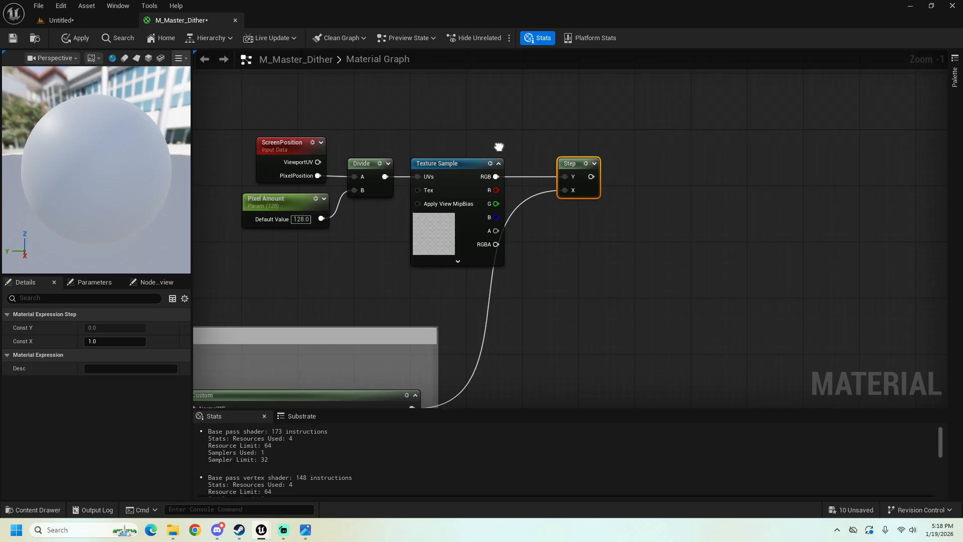
# Step: Add a Saturate node after Step and connect its output to the material's Base Color
pyautogui.moveTo(563, 162); pyautogui.dragTo(448, 181, button='right')
pyautogui.moveTo(480, 194); pyautogui.dragTo(502, 199)
pyautogui.write('satur')
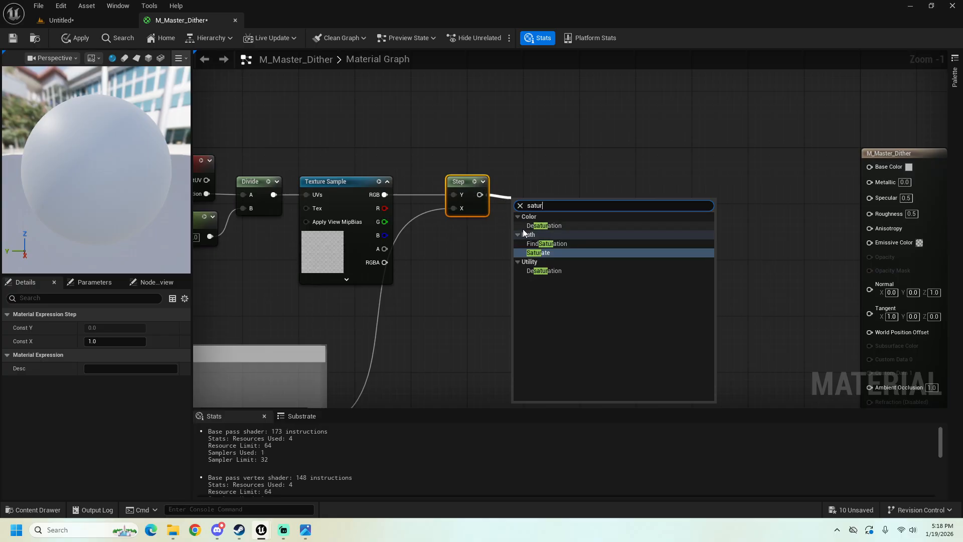
pyautogui.click(542, 252)
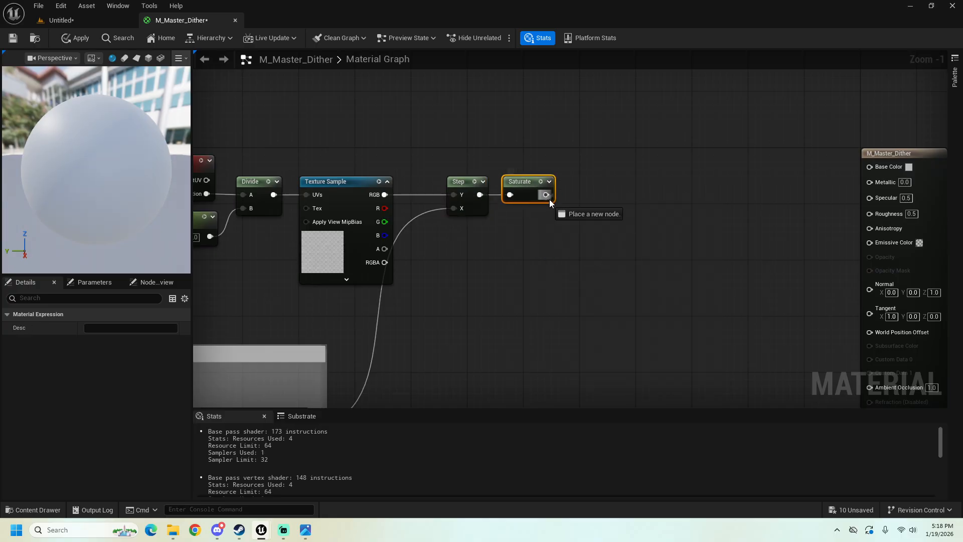
pyautogui.moveTo(546, 195); pyautogui.dragTo(887, 173)
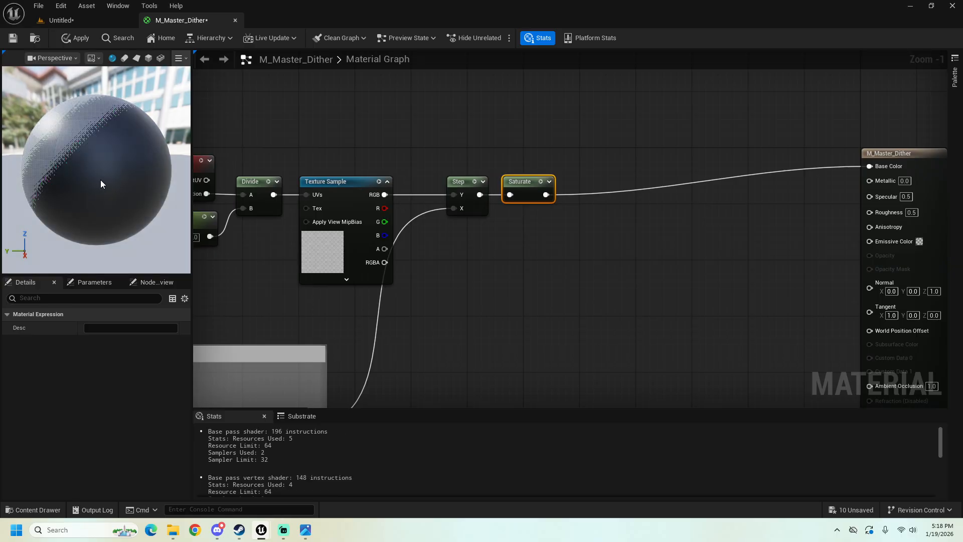
# Step: Examine the dithering around the preview sphere and review the Shadows group and its connections to the material output
pyautogui.moveTo(100, 179); pyautogui.dragTo(76, 167)
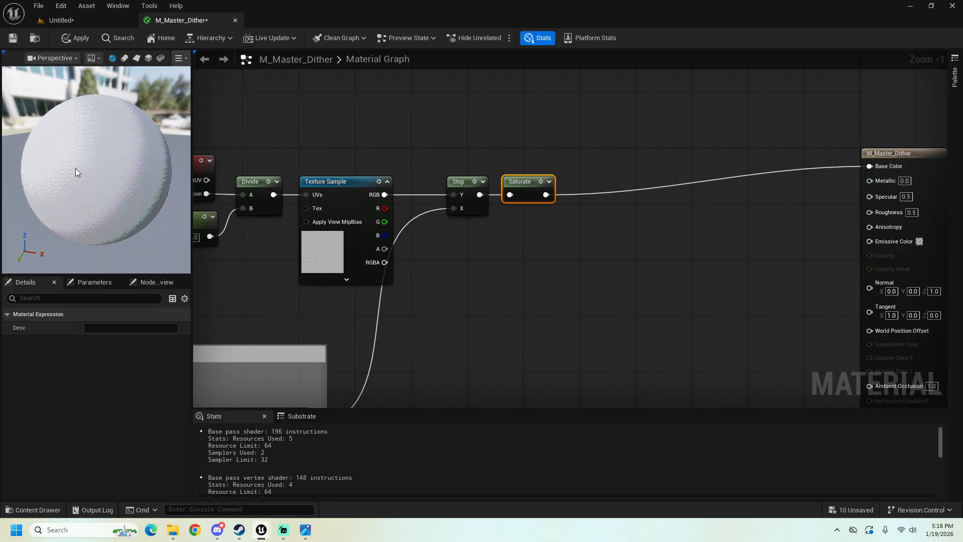
pyautogui.moveTo(75, 127); pyautogui.dragTo(66, 130)
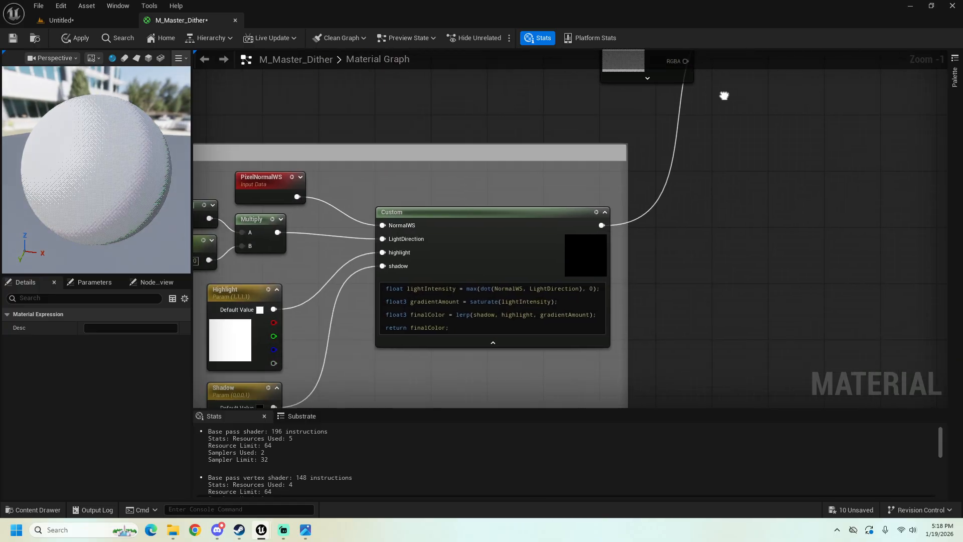
pyautogui.moveTo(405, 147); pyautogui.dragTo(407, 120, button='right')
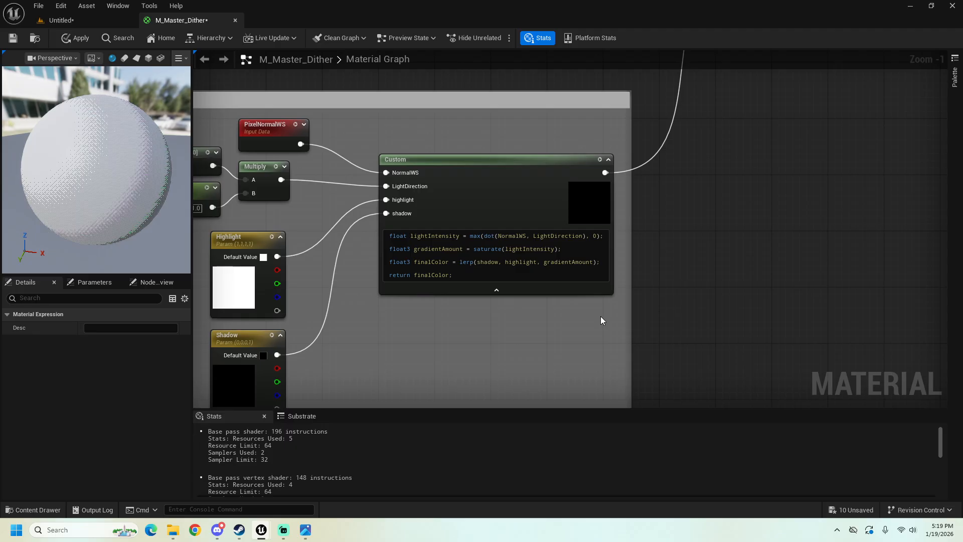
pyautogui.moveTo(672, 206); pyautogui.dragTo(563, 333, button='right')
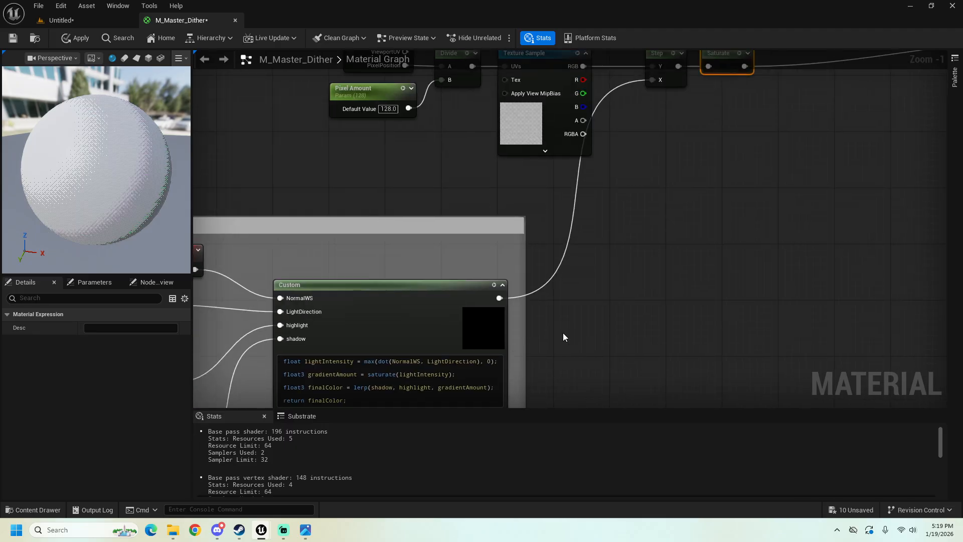
pyautogui.scroll(-2, 568, 276)
pyautogui.moveTo(567, 275); pyautogui.dragTo(361, 341, button='right')
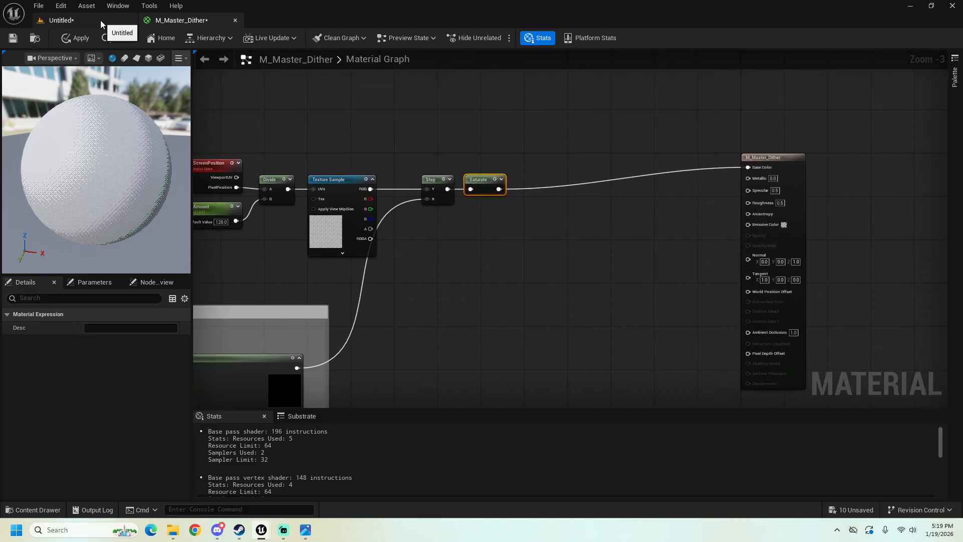
pyautogui.moveTo(375, 381); pyautogui.dragTo(521, 353, button='right')
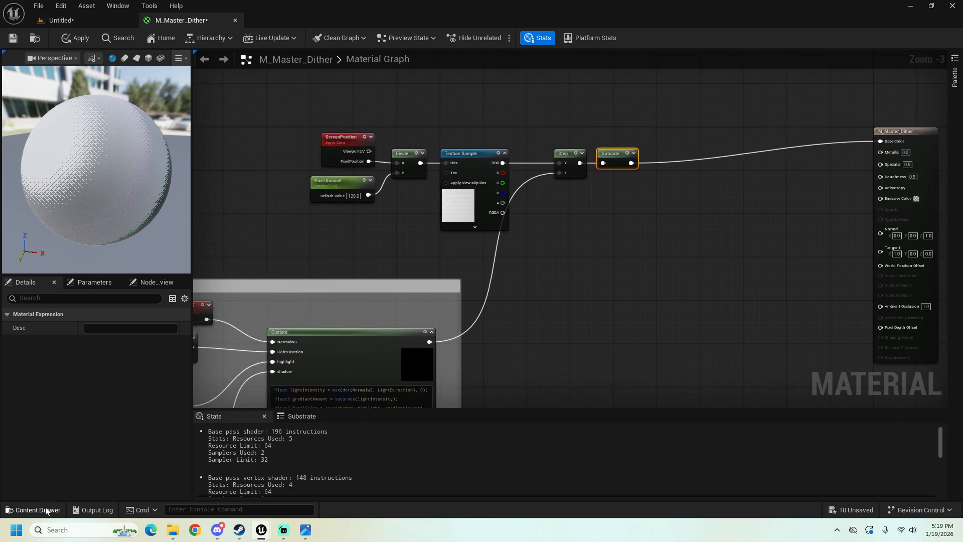
# Step: Switch to the level and place another copy of the teapot mesh from the Content folder into the scene
pyautogui.click(58, 20)
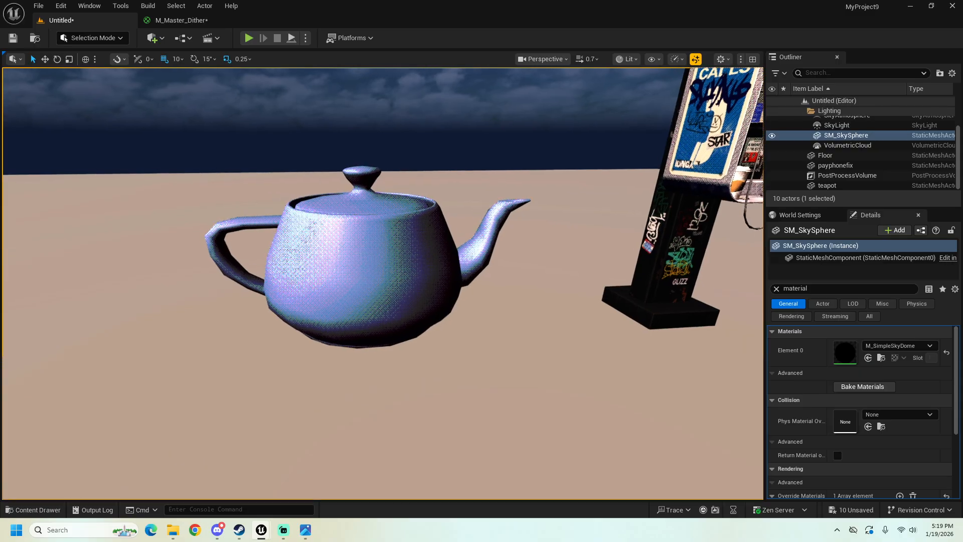
pyautogui.press('s')
pyautogui.moveTo(381, 281); pyautogui.dragTo(363, 271, button='right')
pyautogui.click(42, 509)
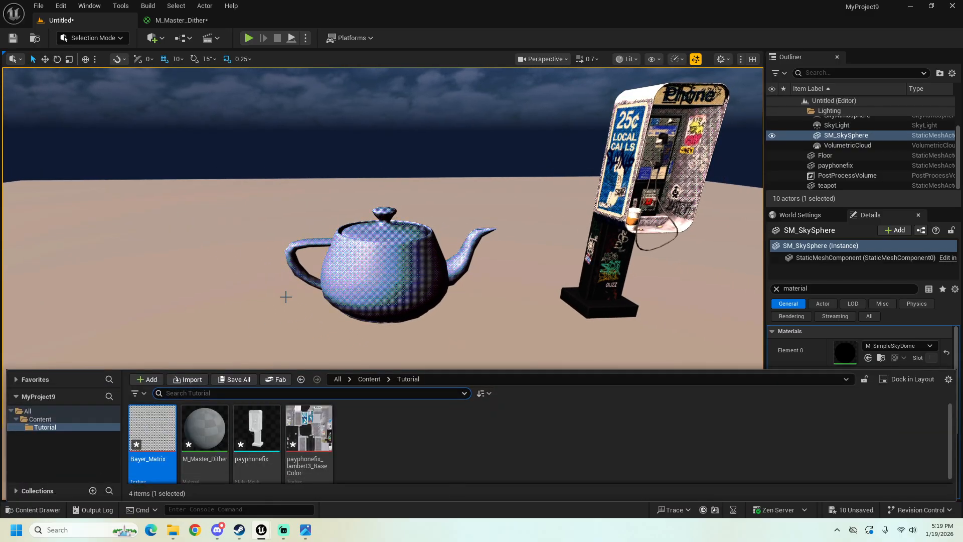
pyautogui.moveTo(286, 297); pyautogui.dragTo(75, 486, button='right')
pyautogui.click(35, 510)
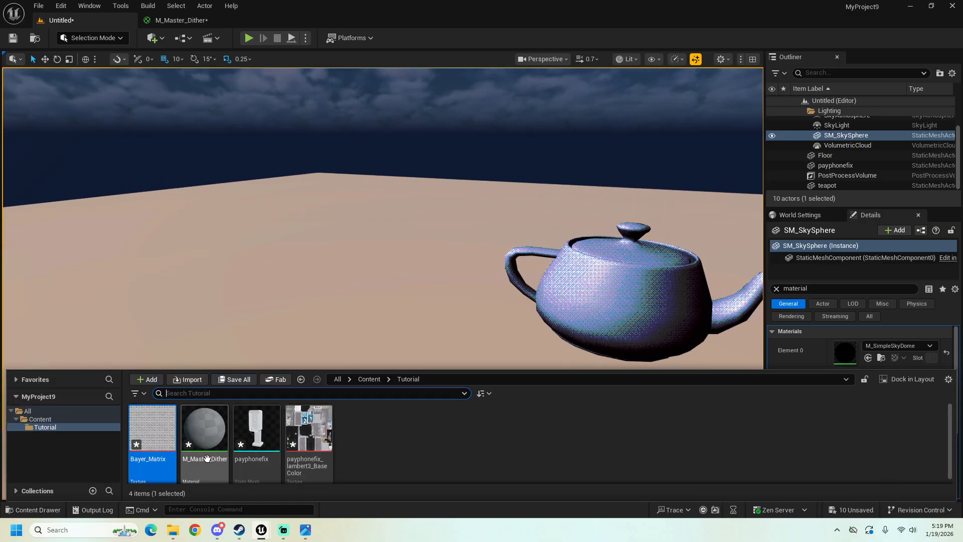
pyautogui.click(34, 419)
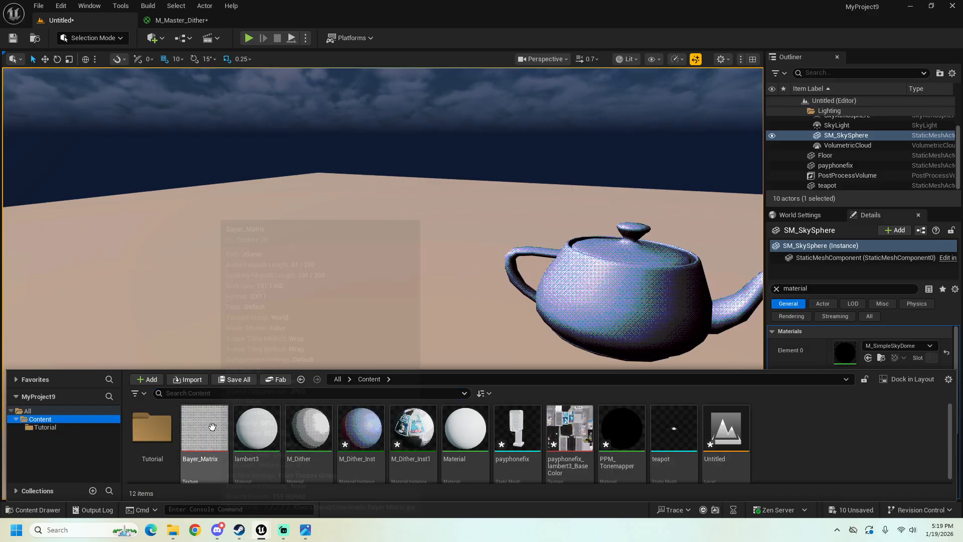
pyautogui.moveTo(674, 429); pyautogui.dragTo(240, 337)
pyautogui.moveTo(311, 347); pyautogui.dragTo(374, 355, button='right')
pyautogui.press('w')
# Step: Select the original teapot, save the changes in the M_Master_Dither material, and return to the level
pyautogui.click(346, 334)
pyautogui.click(900, 346)
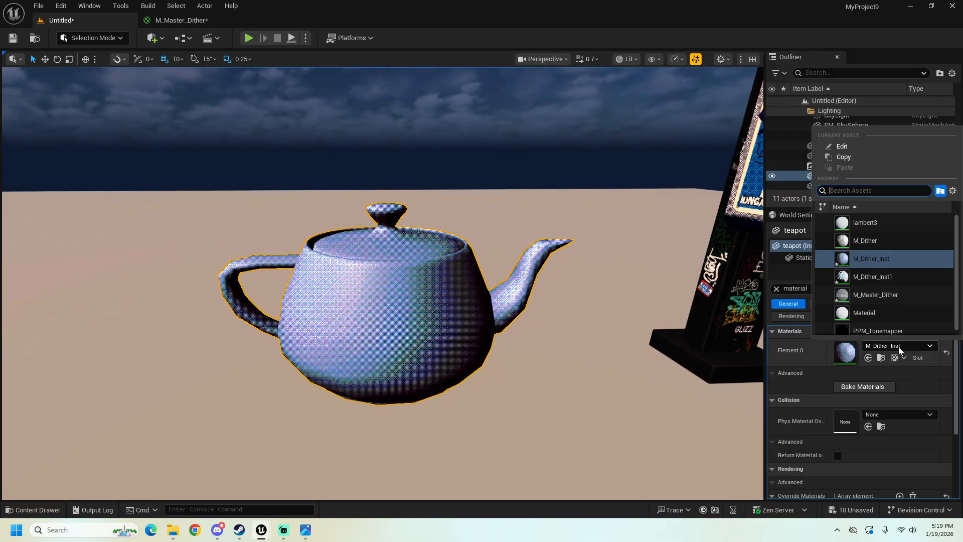
pyautogui.click(55, 506)
pyautogui.click(52, 427)
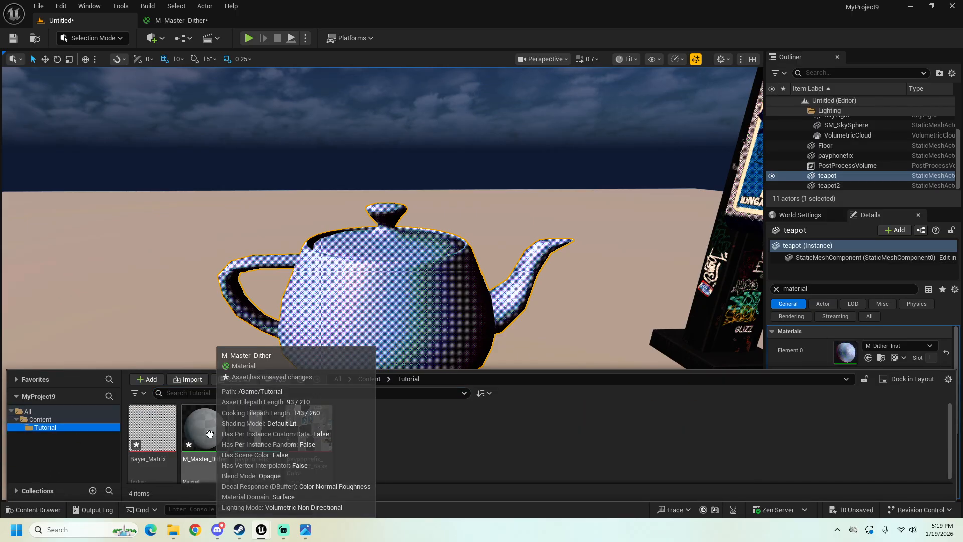
pyautogui.doubleClick(203, 429)
pyautogui.click(13, 39)
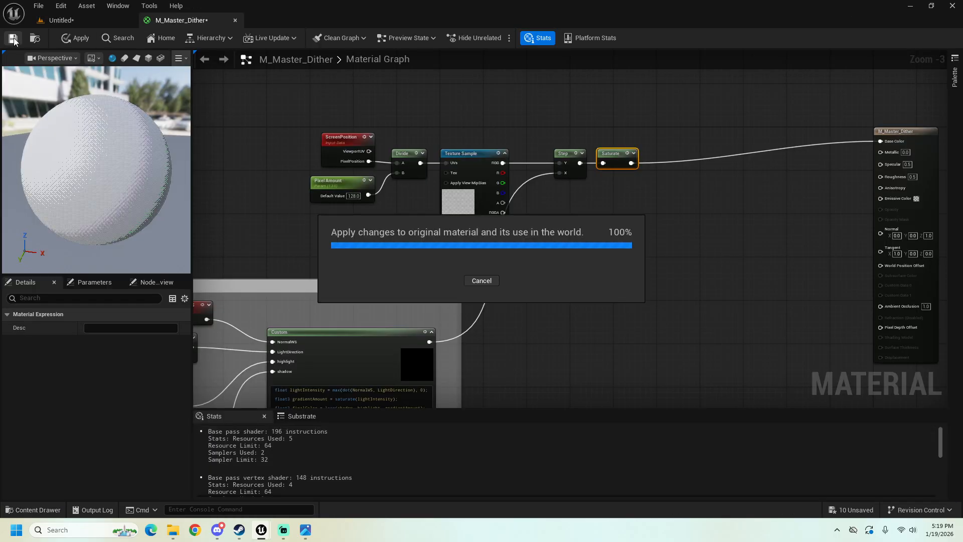
pyautogui.click(102, 20)
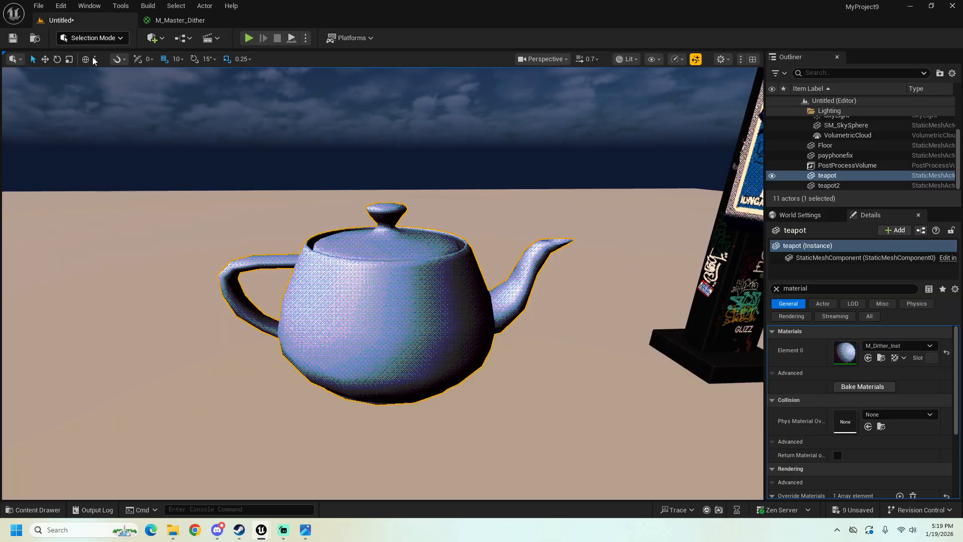
# Step: Create a material instance of M_Master_Dither in the Tutorial folder and name it M_dither_teapot
pyautogui.click(45, 507)
pyautogui.rightClick(206, 430)
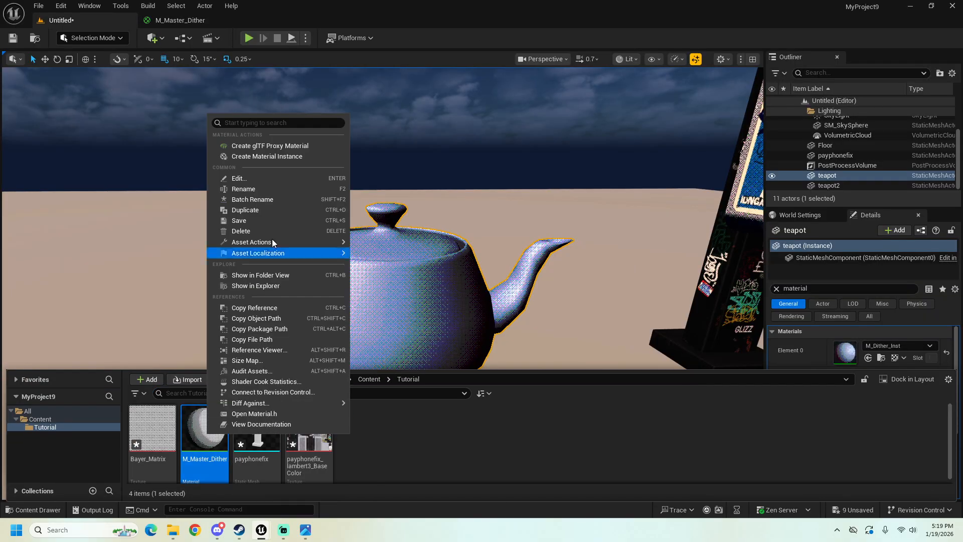
pyautogui.click(257, 156)
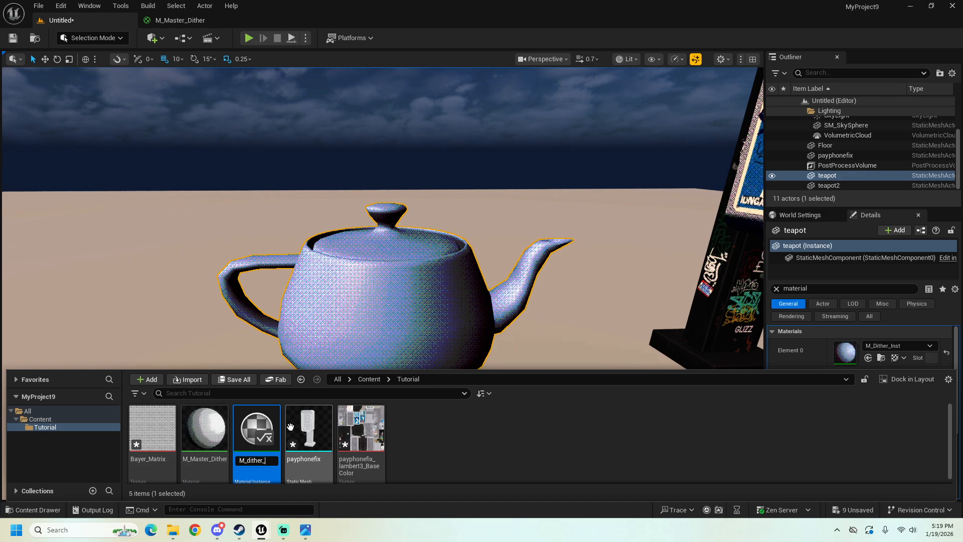
pyautogui.press('Return')
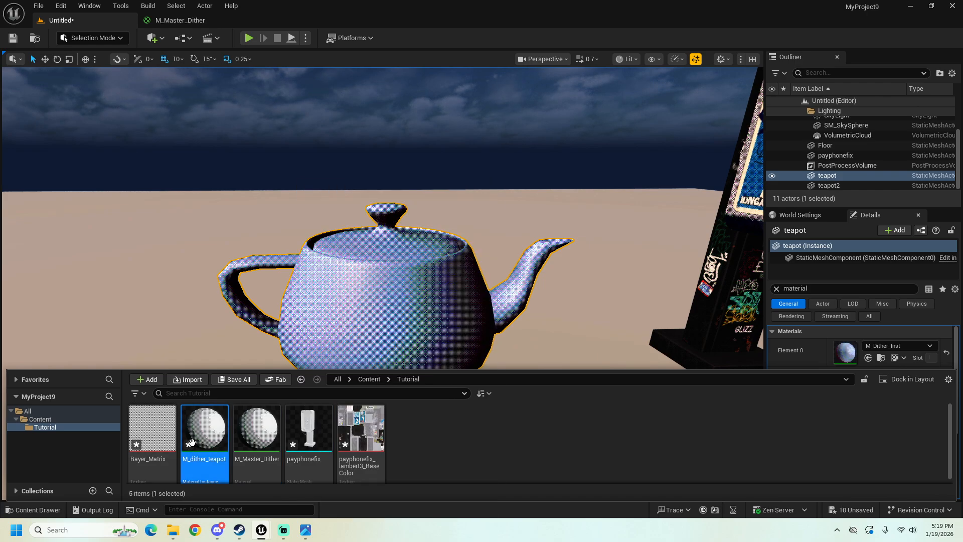
# Step: Assign M_dither_teapot to the original teapot and inspect the dithered shading on it
pyautogui.moveTo(204, 429); pyautogui.dragTo(359, 308)
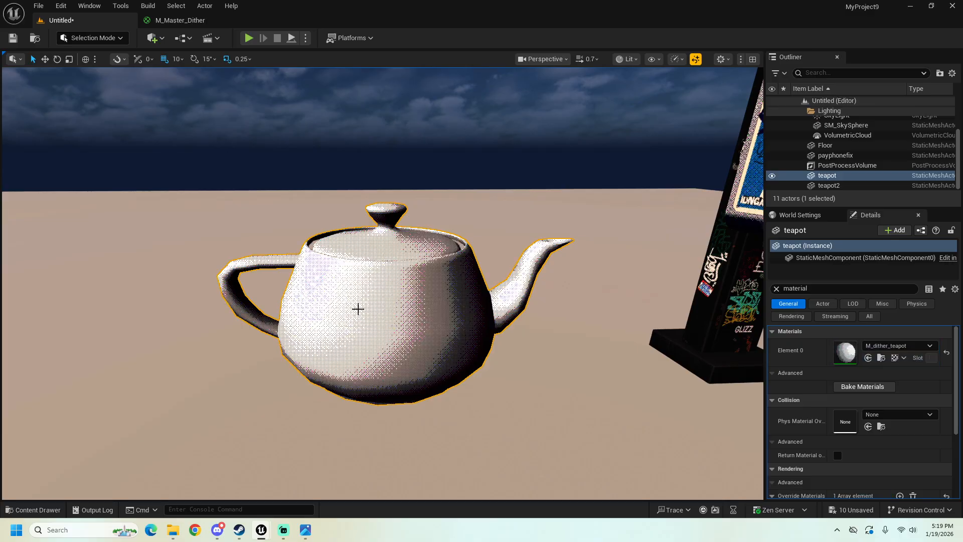
pyautogui.moveTo(359, 308); pyautogui.dragTo(384, 271, button='right')
pyautogui.moveTo(428, 368)
pyautogui.mouseDown(button='right')
pyautogui.moveTo(441, 376)
pyautogui.moveTo(417, 374)
pyautogui.moveTo(428, 368)
pyautogui.mouseUp(button='right')
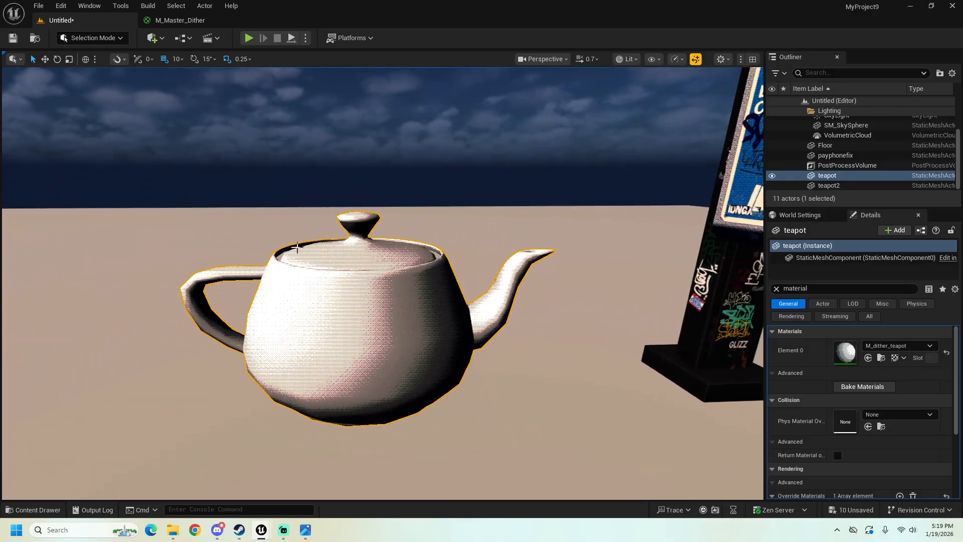
pyautogui.moveTo(366, 336); pyautogui.dragTo(346, 347, button='right')
pyautogui.moveTo(219, 400); pyautogui.dragTo(224, 401, button='right')
# Step: Open M_dither_teapot in a separate floating window beside the teapot in the level viewport
pyautogui.click(34, 510)
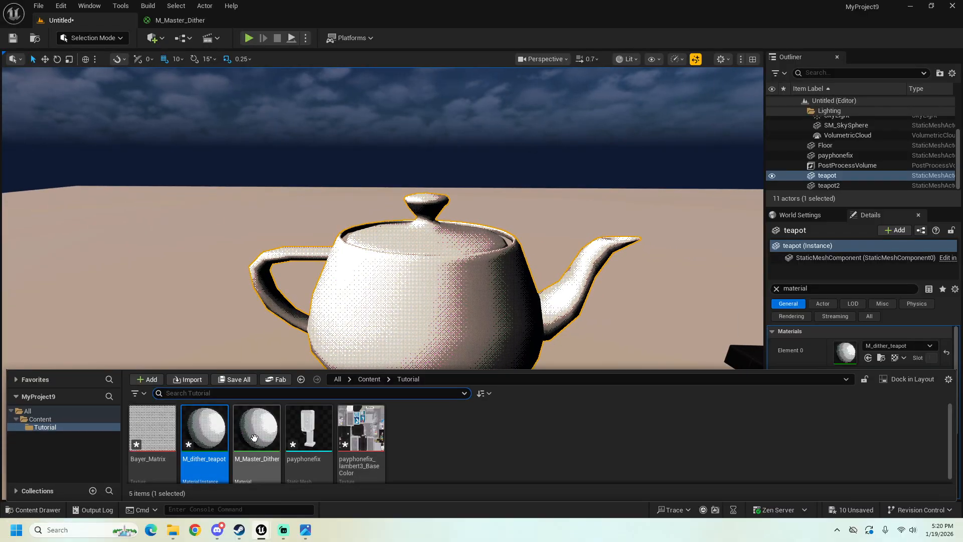
pyautogui.doubleClick(210, 442)
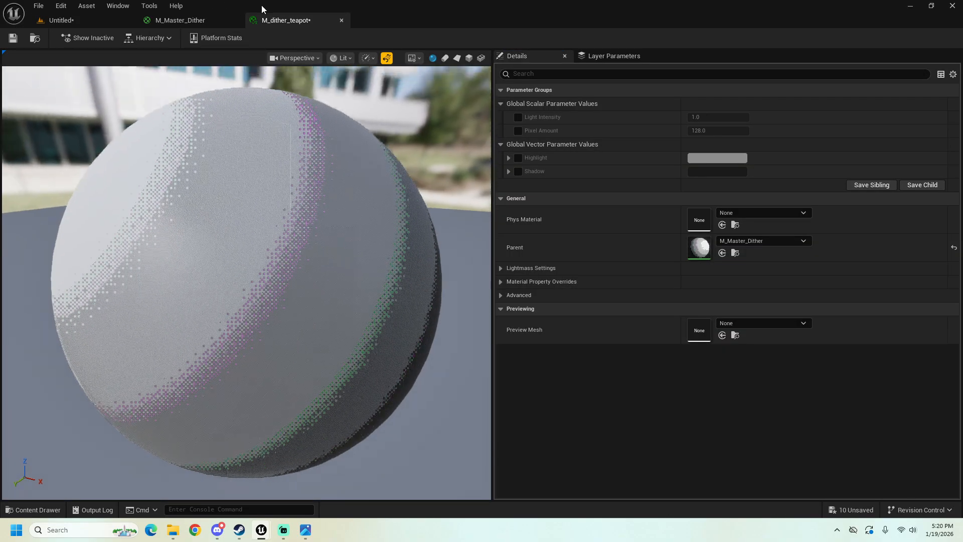
pyautogui.moveTo(265, 20); pyautogui.dragTo(519, 291)
pyautogui.click(103, 19)
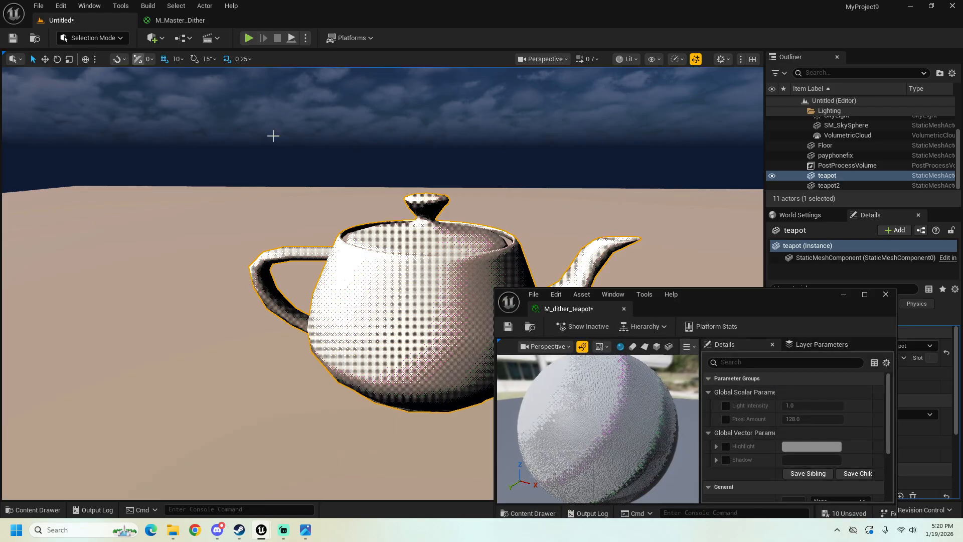
pyautogui.moveTo(698, 290); pyautogui.dragTo(682, 122)
pyautogui.moveTo(426, 201); pyautogui.dragTo(524, 205, button='right')
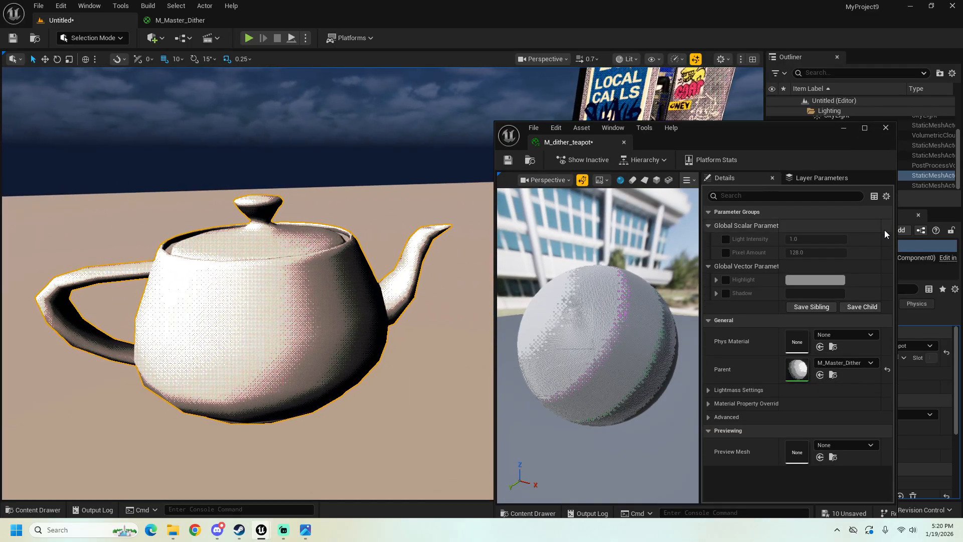
# Step: Enable the Light Intensity, Pixel Amount, Highlight and Shadow overrides on the instance and set Pixel Amount to 128
pyautogui.click(726, 239)
pyautogui.click(725, 253)
pyautogui.click(725, 280)
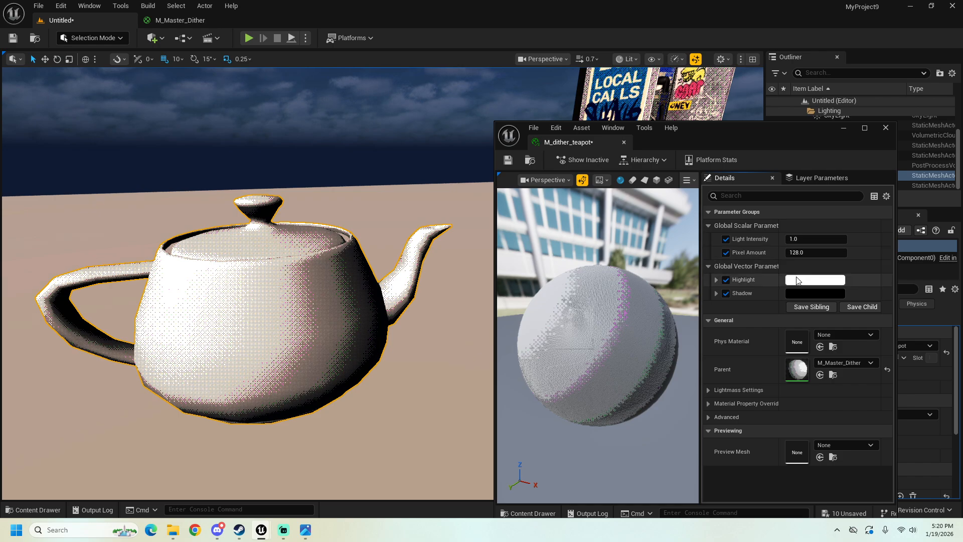
pyautogui.moveTo(798, 253)
pyautogui.mouseDown()
pyautogui.moveTo(775, 253)
pyautogui.moveTo(826, 253)
pyautogui.moveTo(802, 250)
pyautogui.mouseUp()
pyautogui.write('128')
pyautogui.press('Return')
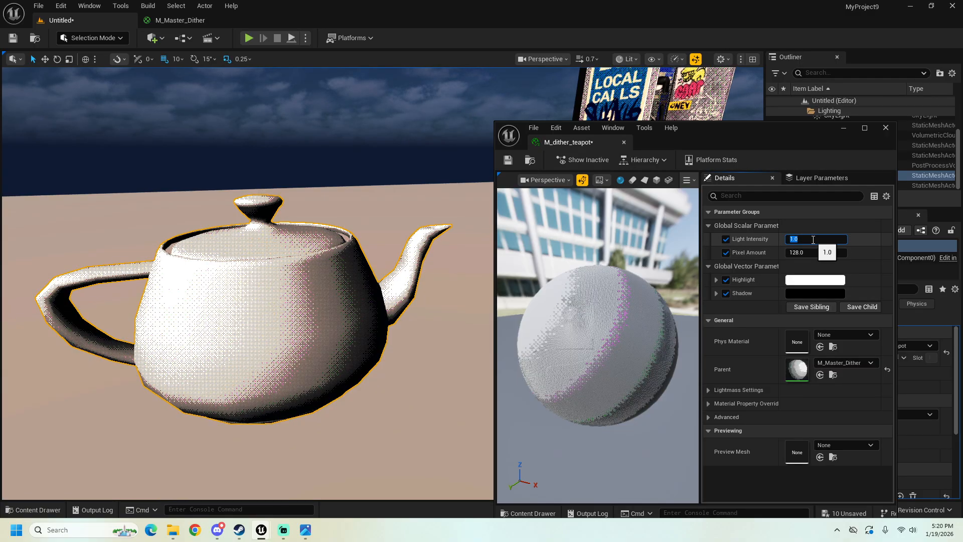
# Step: Try a Light Intensity of about 1.51 on the instance and set it back to 1
pyautogui.moveTo(814, 239)
pyautogui.mouseDown()
pyautogui.moveTo(802, 239)
pyautogui.moveTo(821, 240)
pyautogui.mouseUp()
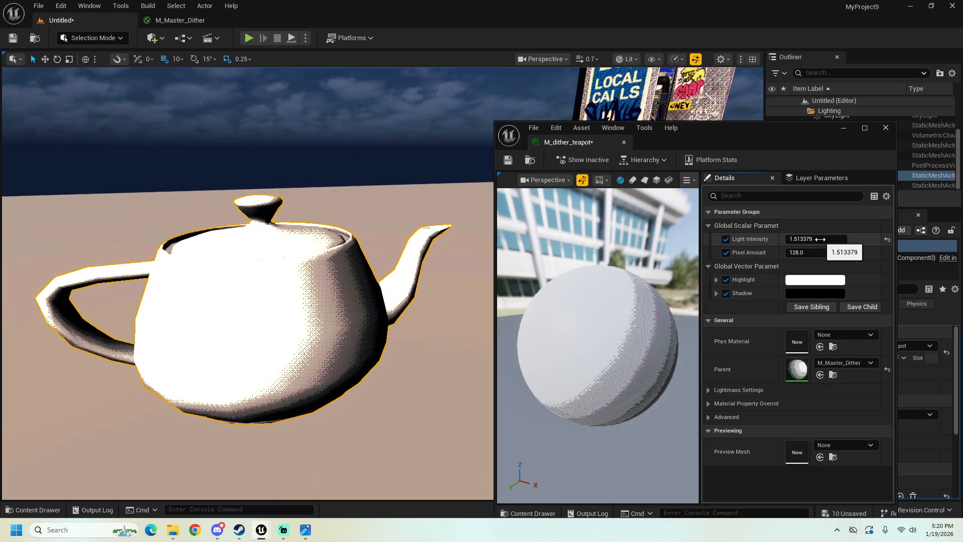
pyautogui.click(820, 240)
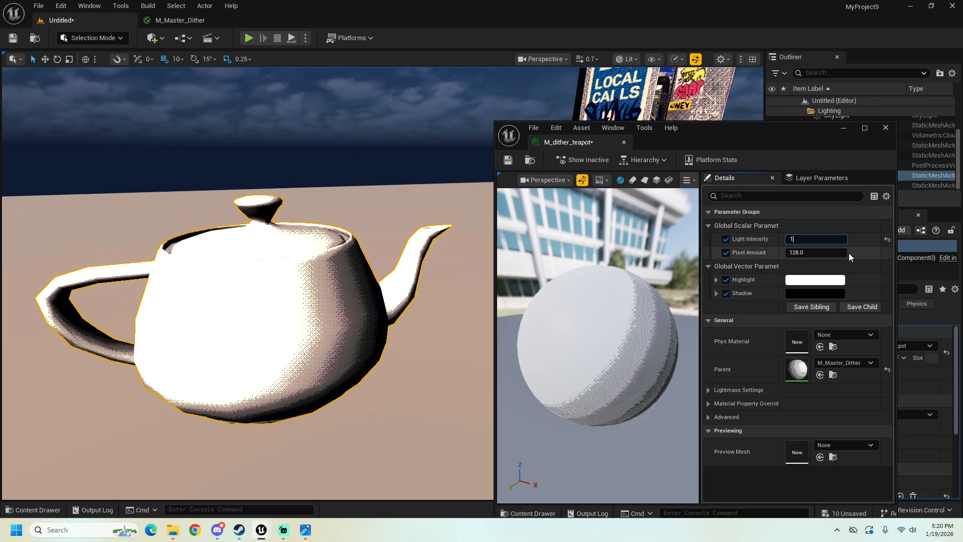
pyautogui.write('1')
pyautogui.press('Return')
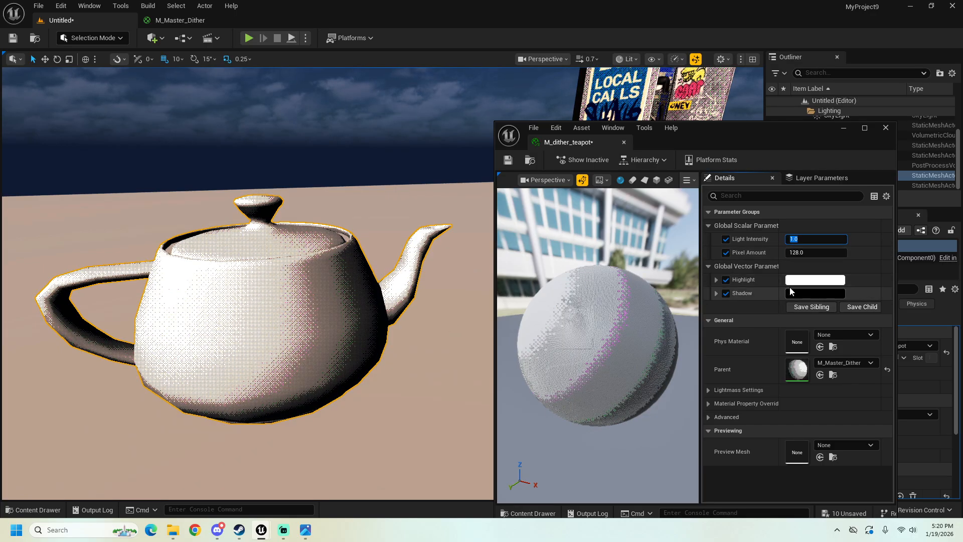
# Step: Set the instance's Highlight colour to light green, hex B1FFC3FF
pyautogui.click(797, 282)
pyautogui.moveTo(641, 305); pyautogui.dragTo(611, 323)
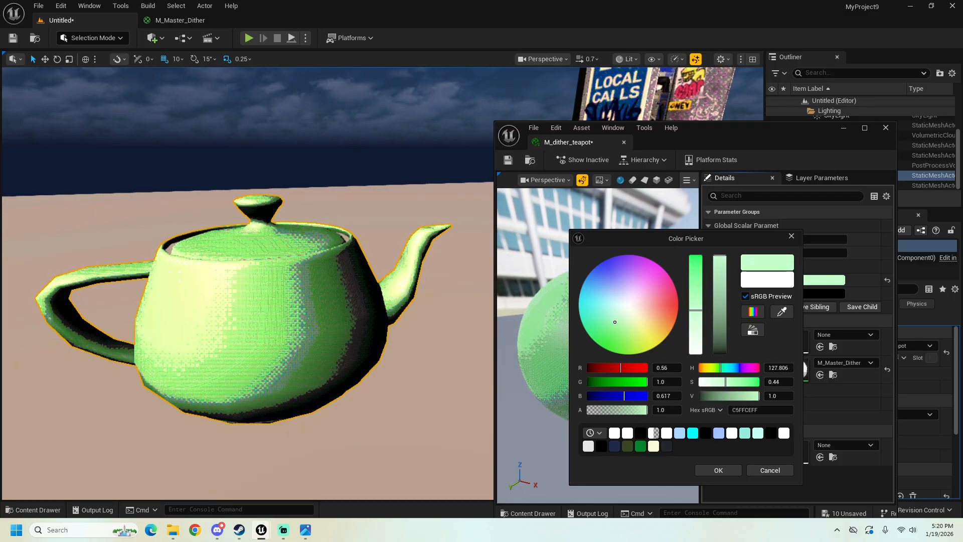
pyautogui.moveTo(696, 303); pyautogui.dragTo(696, 298)
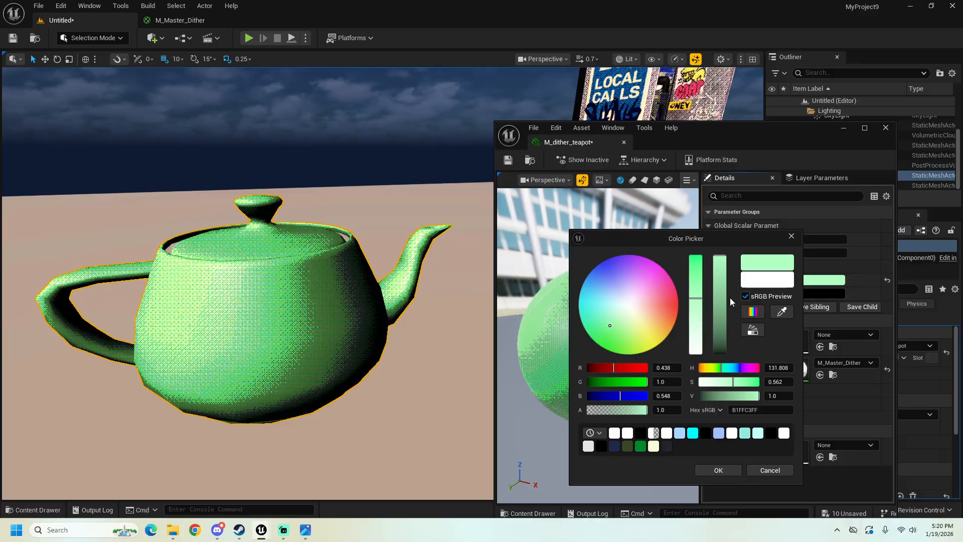
# Step: Set the instance's Shadow colour to light pink, hex FFBBF5FF, and check the two-colour dithering on the teapot
pyautogui.click(826, 295)
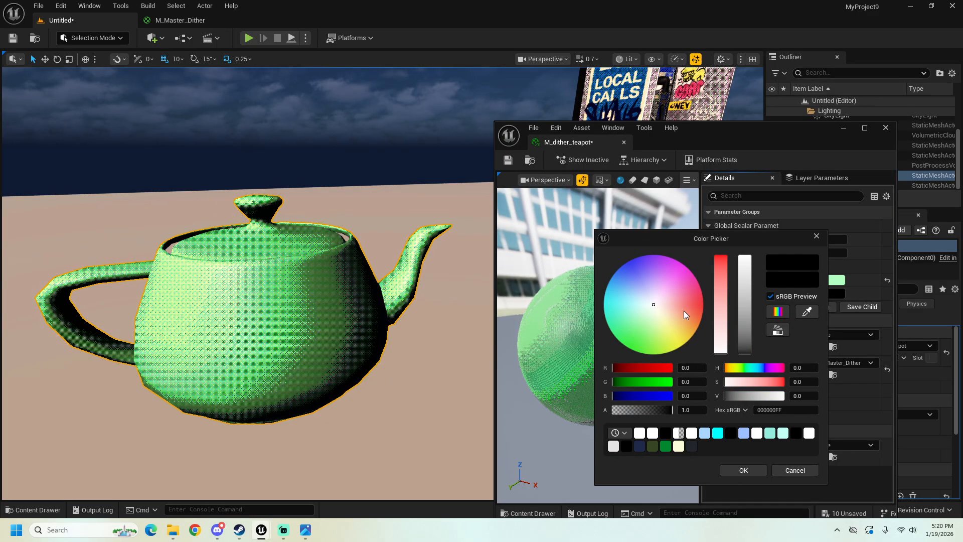
pyautogui.moveTo(684, 311); pyautogui.dragTo(669, 285)
pyautogui.moveTo(376, 305); pyautogui.dragTo(366, 302, button='right')
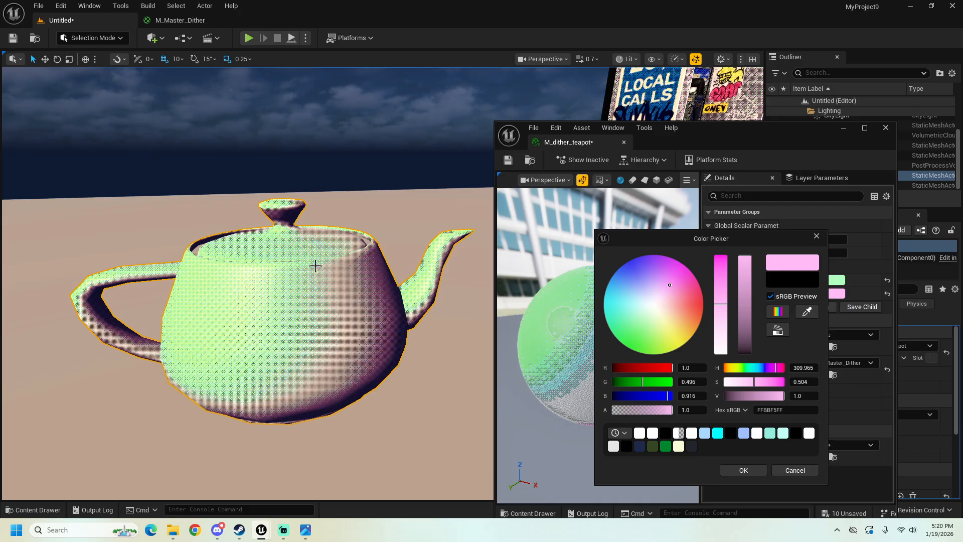
pyautogui.press('d')
pyautogui.moveTo(257, 312); pyautogui.dragTo(196, 310, button='right')
pyautogui.moveTo(365, 370); pyautogui.dragTo(401, 369, button='right')
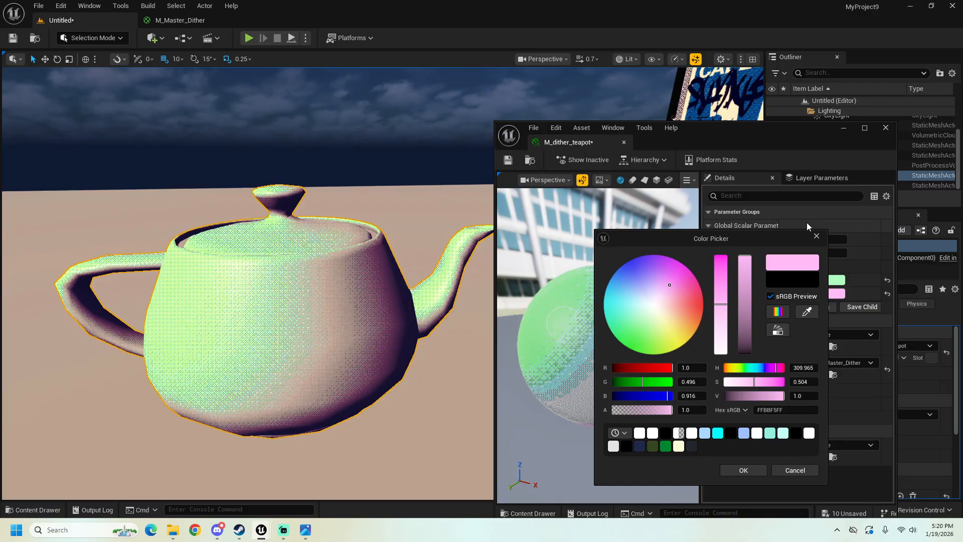
pyautogui.moveTo(366, 257); pyautogui.dragTo(339, 242, button='right')
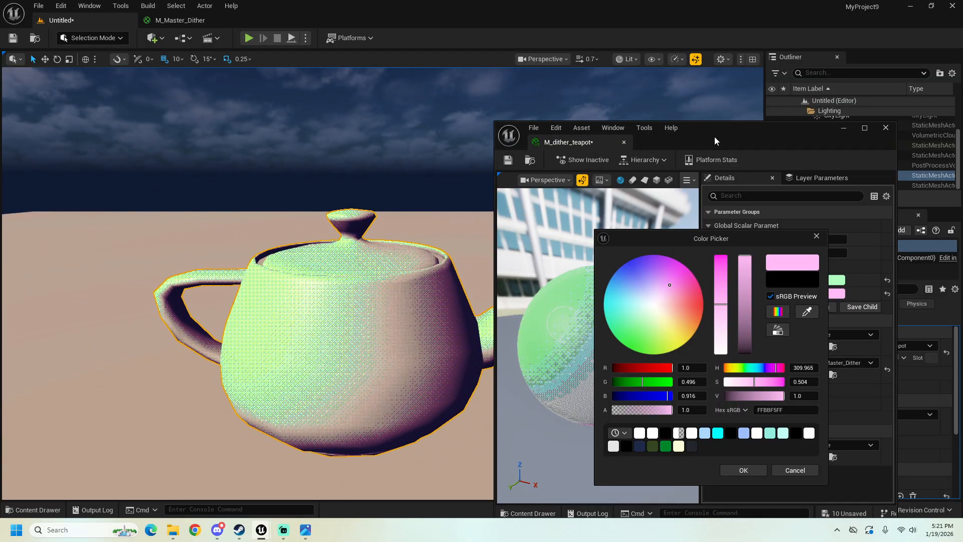
pyautogui.click(821, 237)
# Step: Return to the M_Master_Dither graph and add the payphonefix_lambert3_BaseColor texture as a Texture Sample above the Saturate node
pyautogui.moveTo(780, 130); pyautogui.dragTo(766, 122)
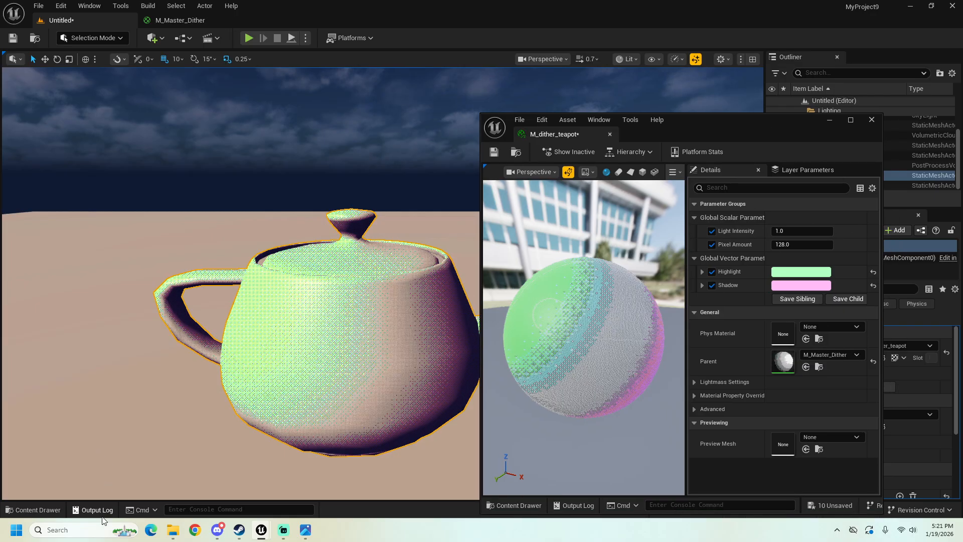
pyautogui.click(57, 508)
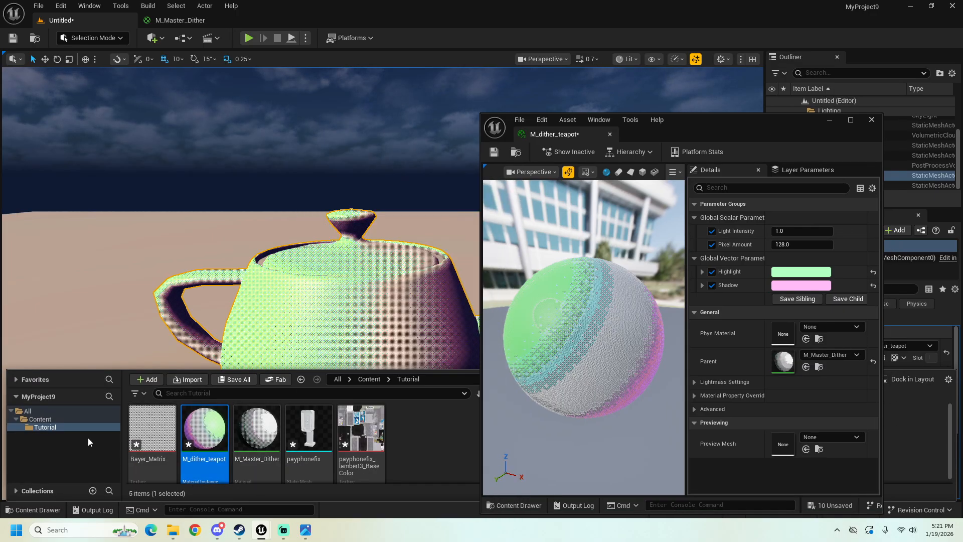
pyautogui.doubleClick(250, 432)
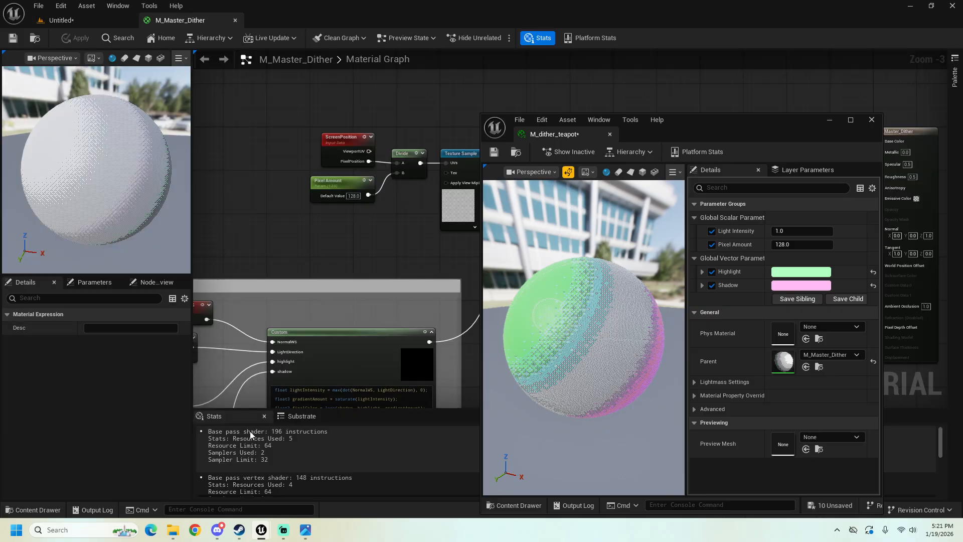
pyautogui.click(835, 122)
pyautogui.moveTo(700, 177); pyautogui.dragTo(451, 274, button='right')
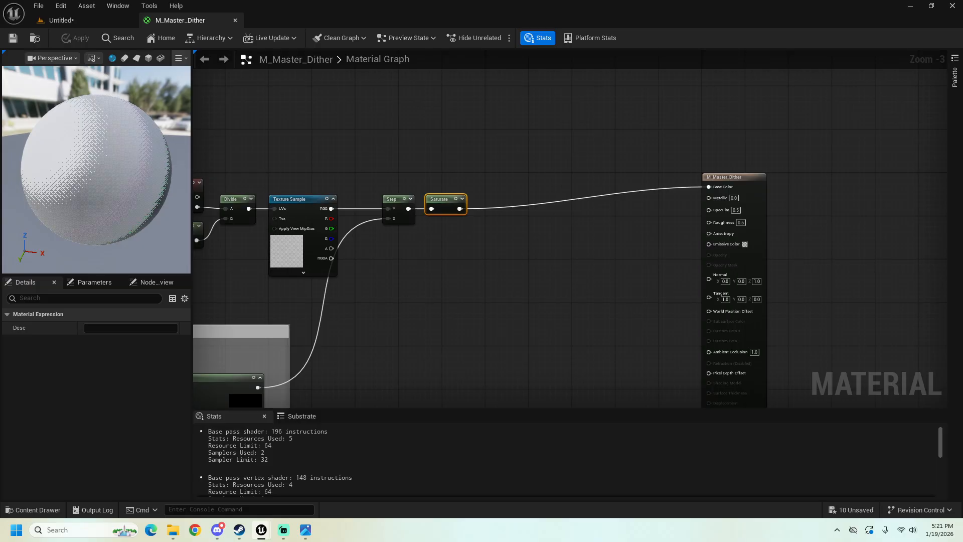
pyautogui.click(59, 508)
pyautogui.moveTo(409, 396); pyautogui.dragTo(524, 109)
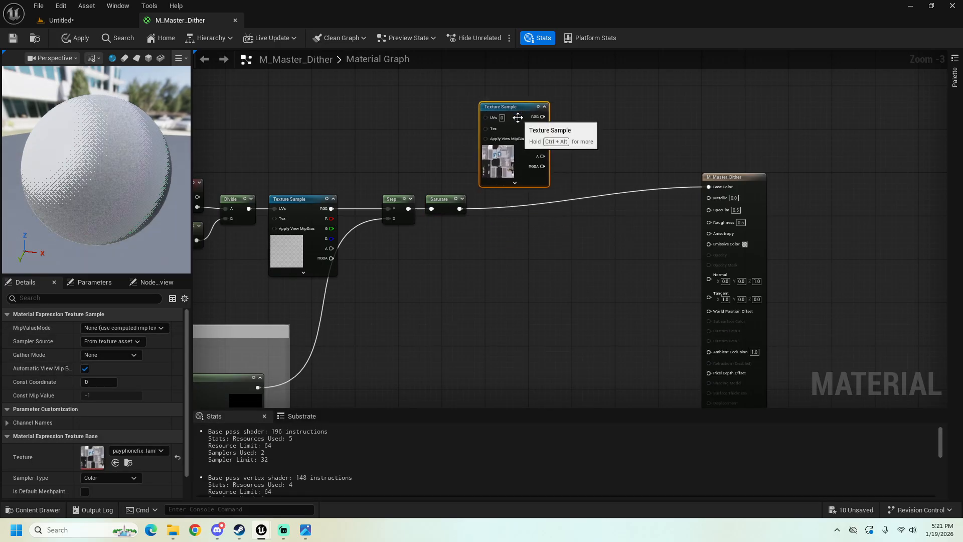
# Step: Add a Blend_Overlay node to the graph, between the Saturate node and the material output
pyautogui.rightClick(494, 257)
pyautogui.write('be')
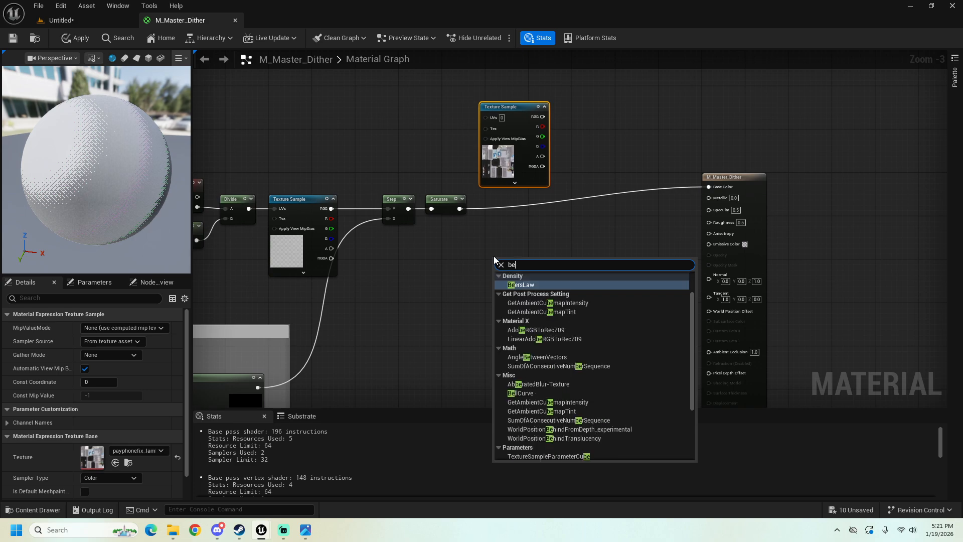
pyautogui.press('BackSpace')
pyautogui.write('l')
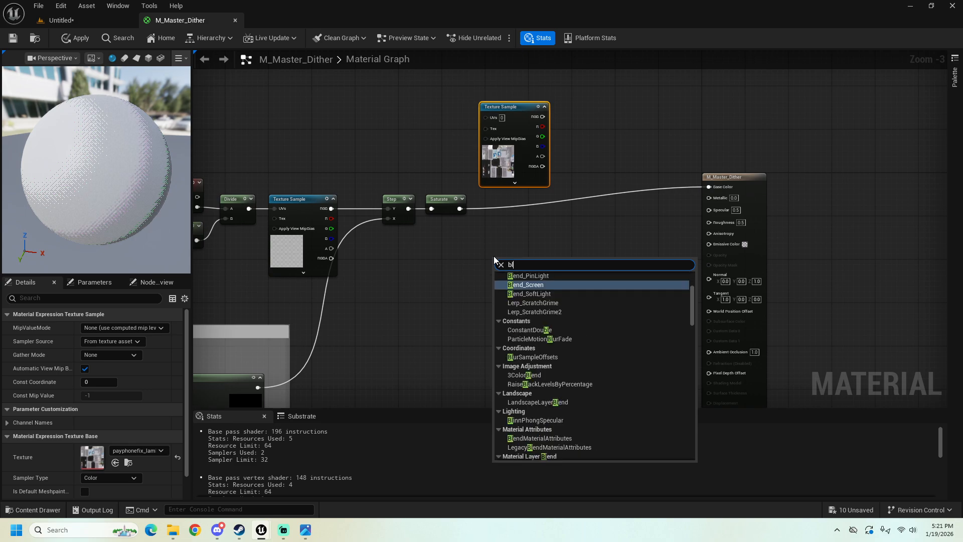
pyautogui.write('end_oce')
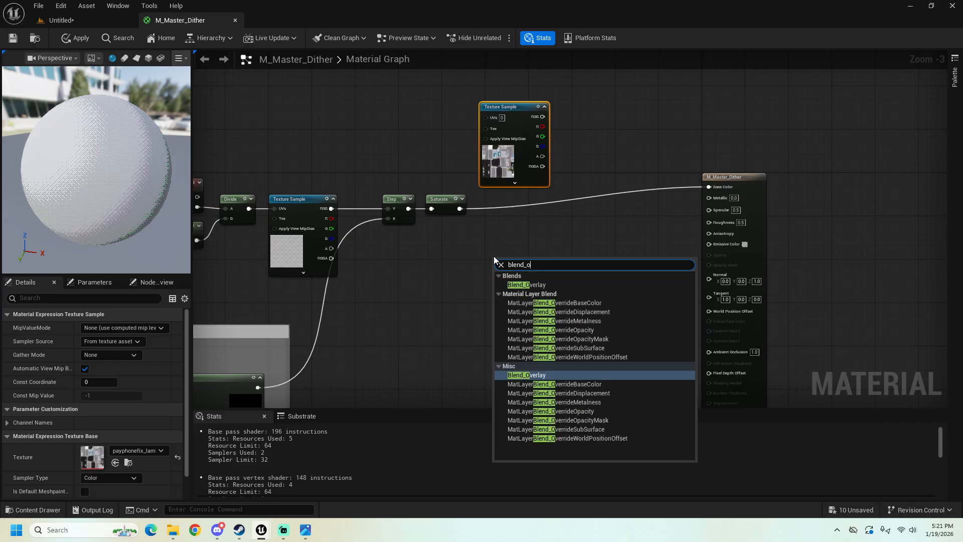
pyautogui.press('BackSpace')
pyautogui.press('BackSpace')
pyautogui.write('v')
pyautogui.click(530, 282)
pyautogui.moveTo(529, 262); pyautogui.dragTo(546, 246)
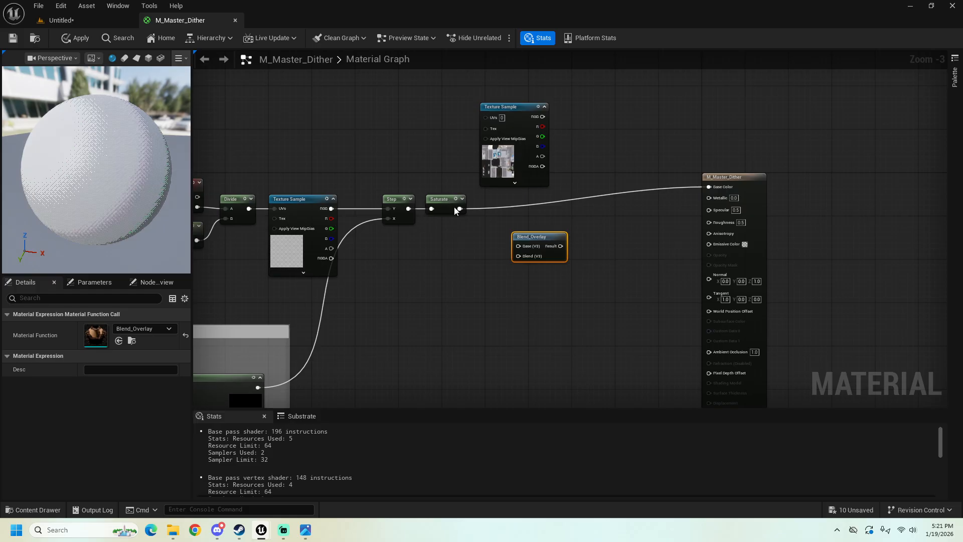
# Step: Connect Saturate to the Blend input of Blend_Overlay and the payphone texture's RGB to its Base input
pyautogui.moveTo(458, 209); pyautogui.dragTo(519, 256)
pyautogui.moveTo(542, 117); pyautogui.dragTo(522, 244)
pyautogui.scroll(2, 522, 244)
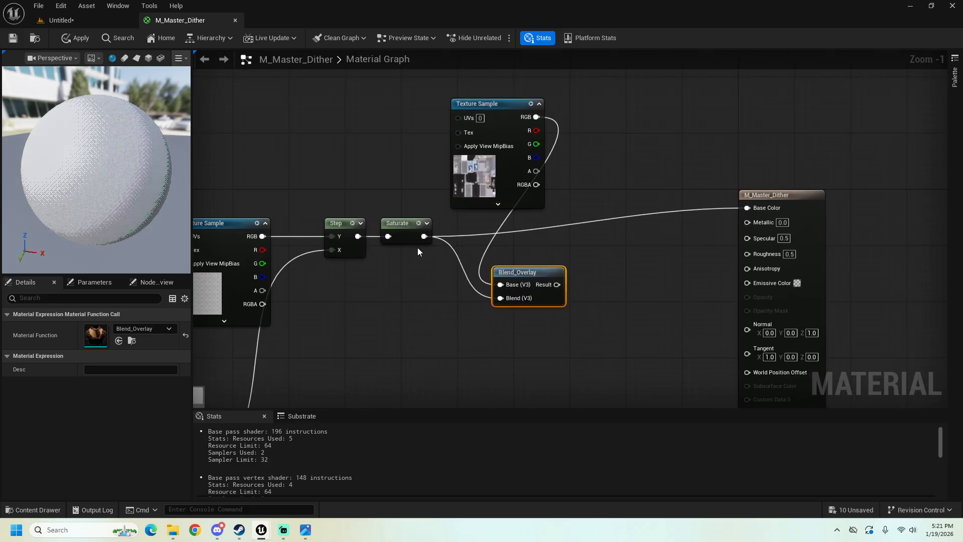
# Step: Add a StaticSwitchParameter named "Is Texture" beside Blend_Overlay and feed the Blend_Overlay result into its True input
pyautogui.moveTo(552, 251); pyautogui.dragTo(561, 263, button='right')
pyautogui.rightClick(562, 265)
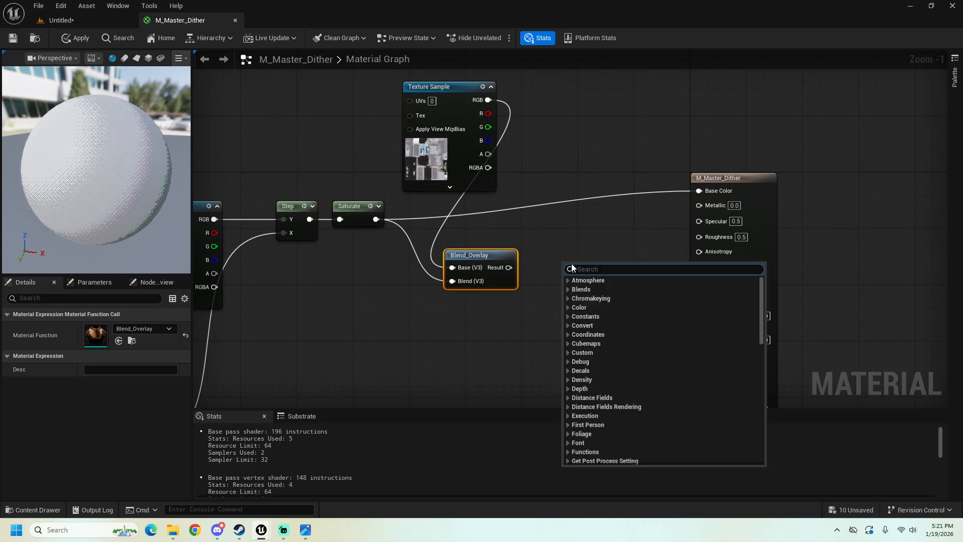
pyautogui.write('switch')
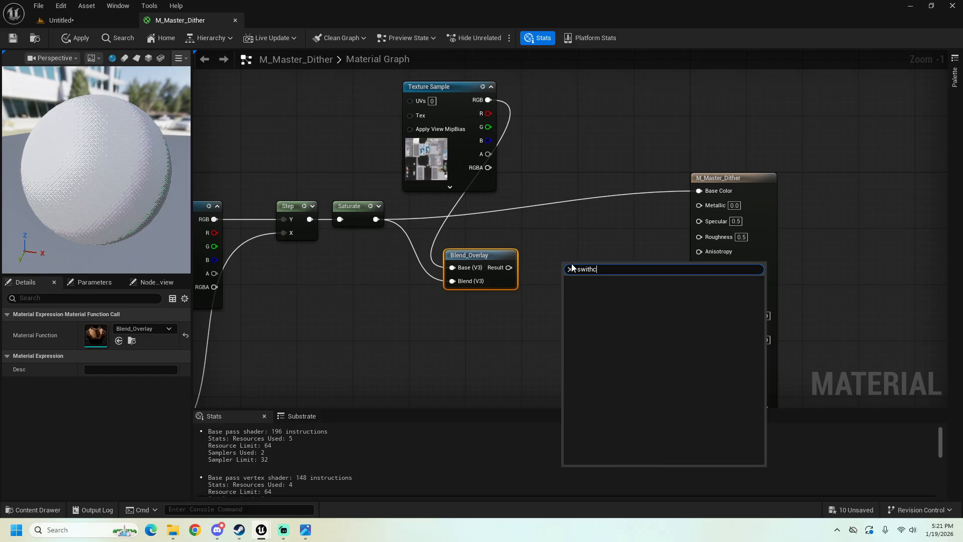
pyautogui.write('pa')
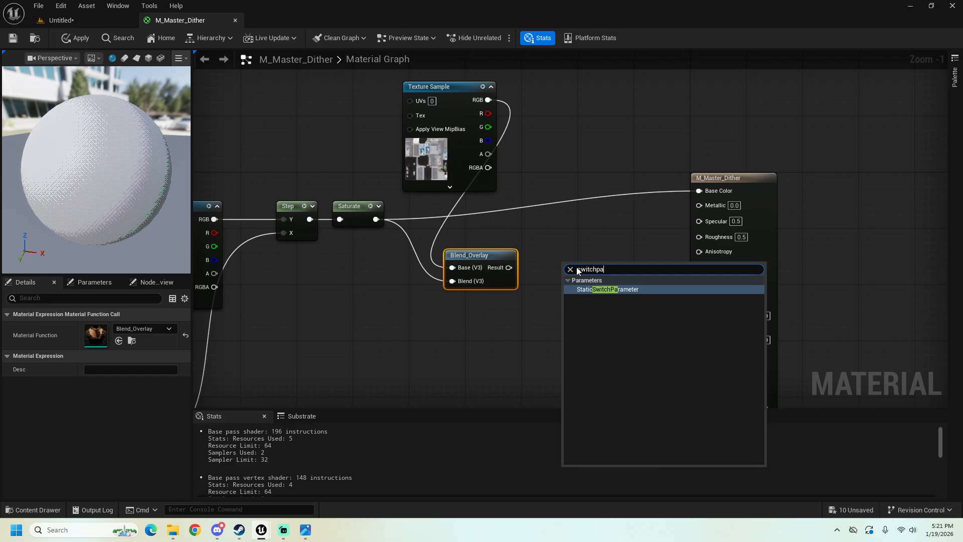
pyautogui.click(608, 290)
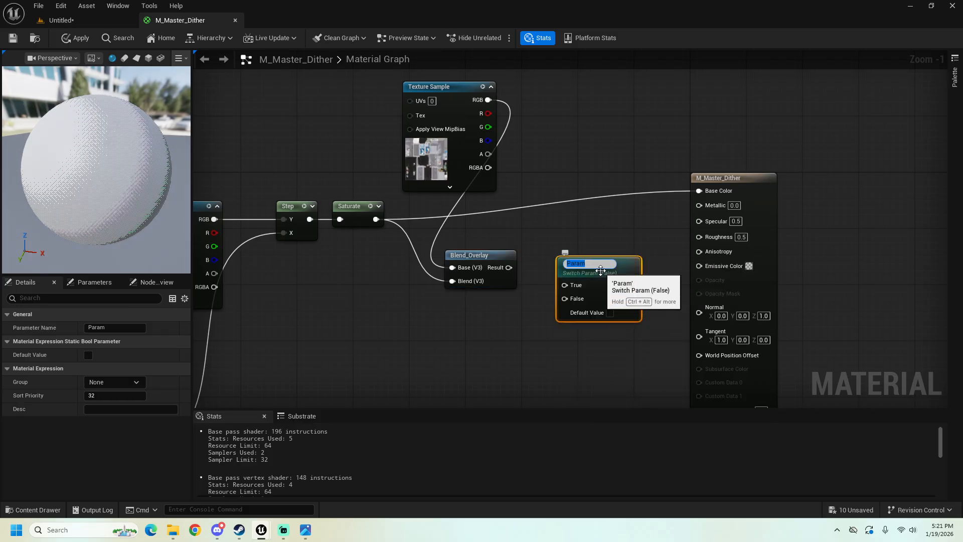
pyautogui.click(138, 331)
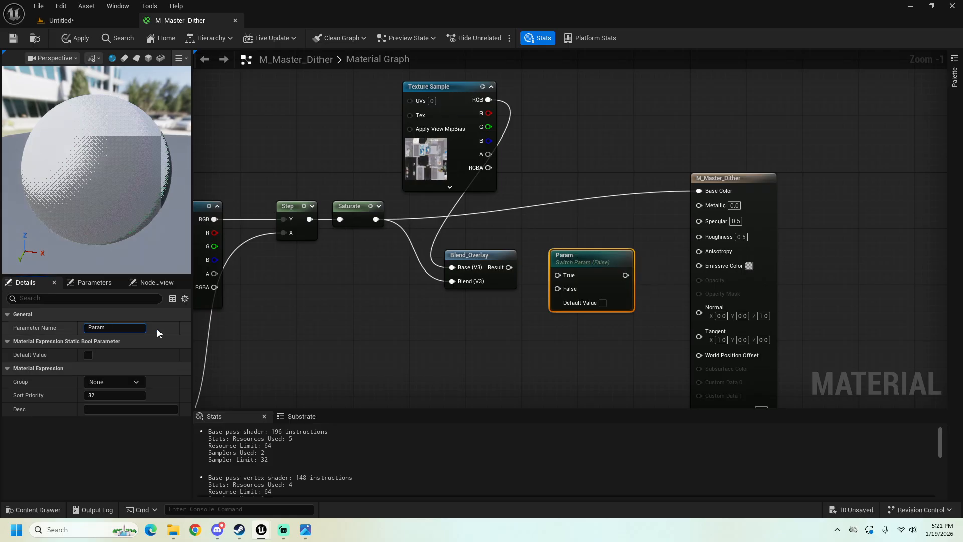
pyautogui.press('BackSpace')
pyautogui.press('BackSpace')
pyautogui.press('BackSpace')
pyautogui.press('BackSpace')
pyautogui.press('BackSpace')
pyautogui.write('Is Texture')
pyautogui.click(441, 320)
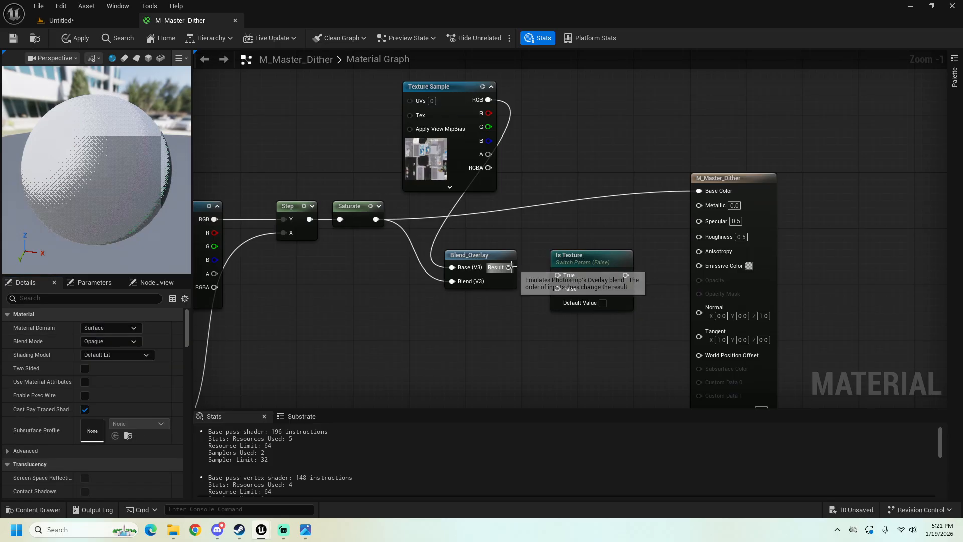
pyautogui.moveTo(509, 267); pyautogui.dragTo(552, 275)
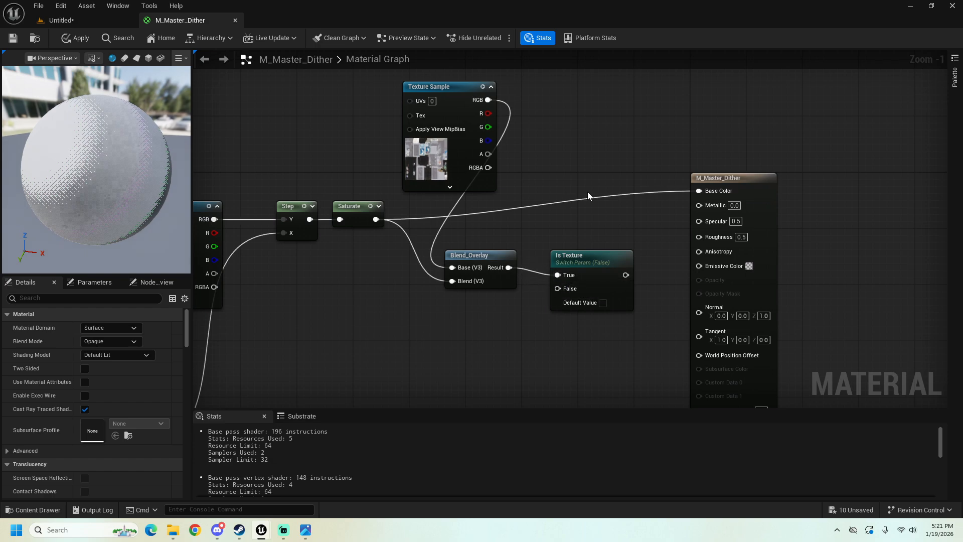
# Step: Convert the payphone Texture Sample to a parameter named "Texture" and place it above the Step and Saturate nodes
pyautogui.rightClick(436, 96)
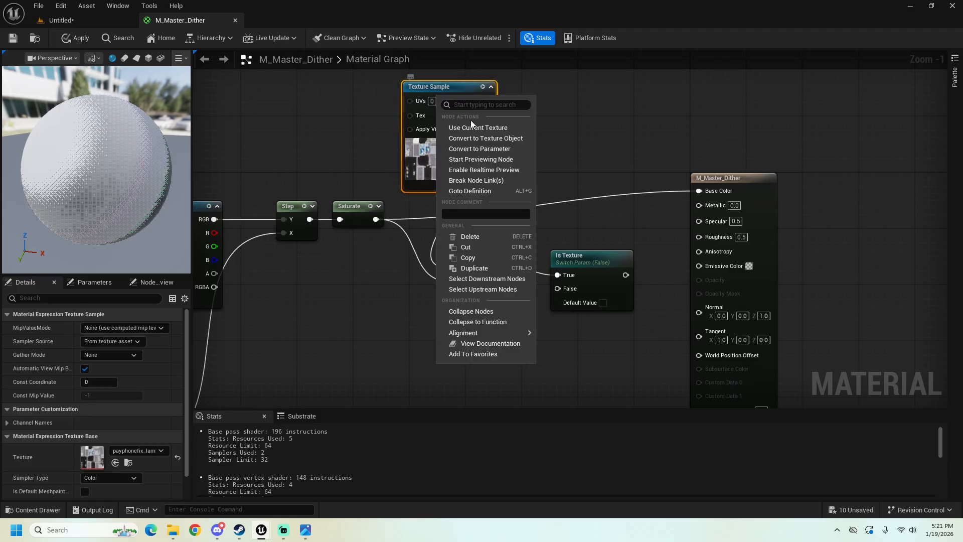
pyautogui.click(486, 150)
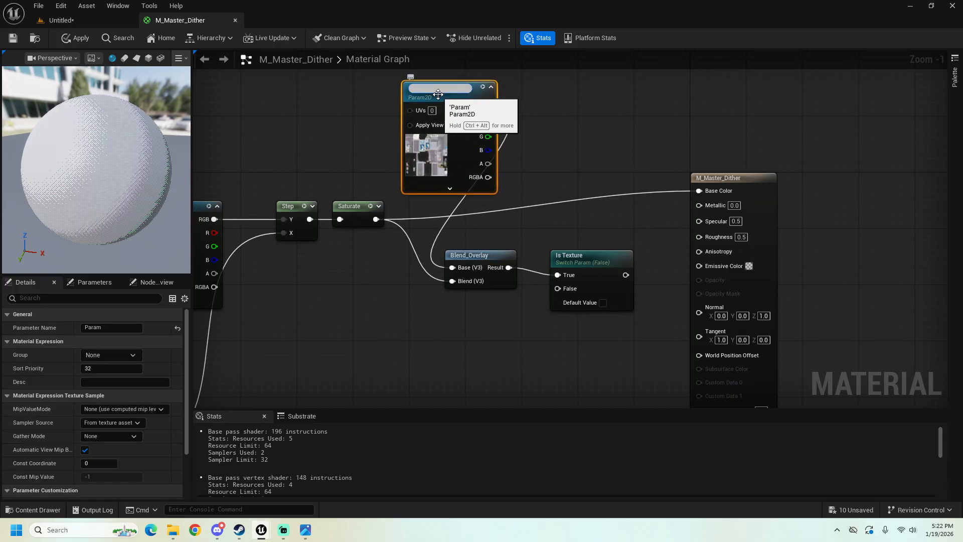
pyautogui.press('Return')
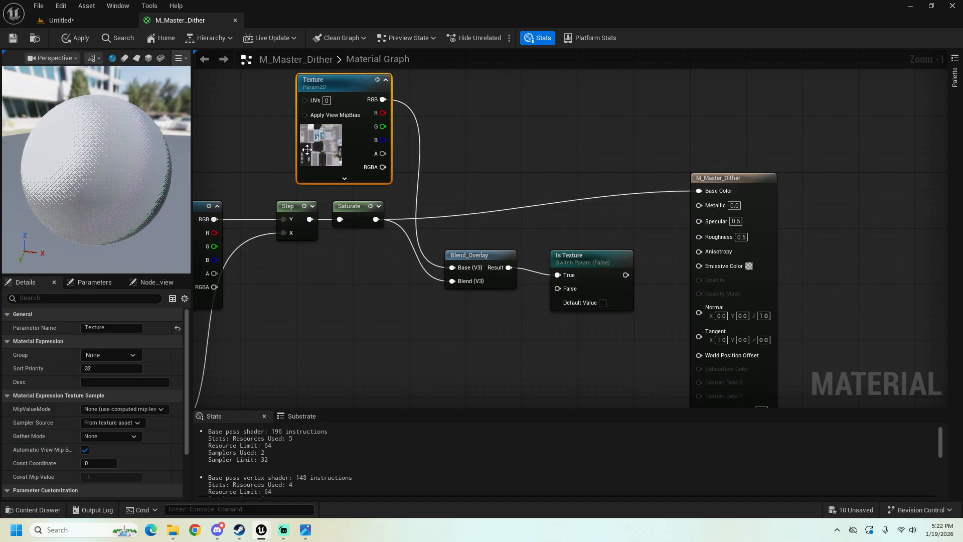
pyautogui.moveTo(499, 146); pyautogui.dragTo(455, 175, button='right')
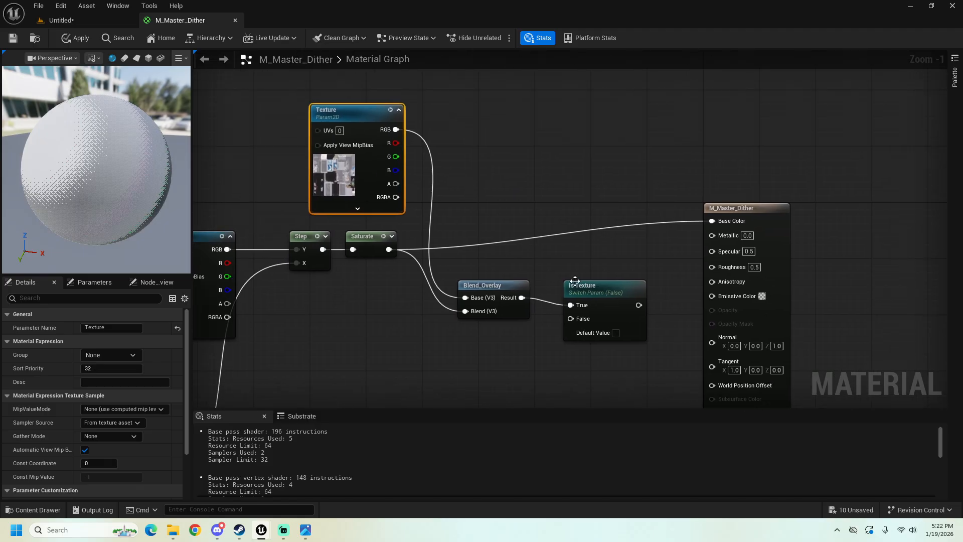
# Step: Move Is Texture closer to Blend_Overlay, then connect Saturate to its False input and its output to Base Color
pyautogui.moveTo(575, 280); pyautogui.dragTo(554, 274)
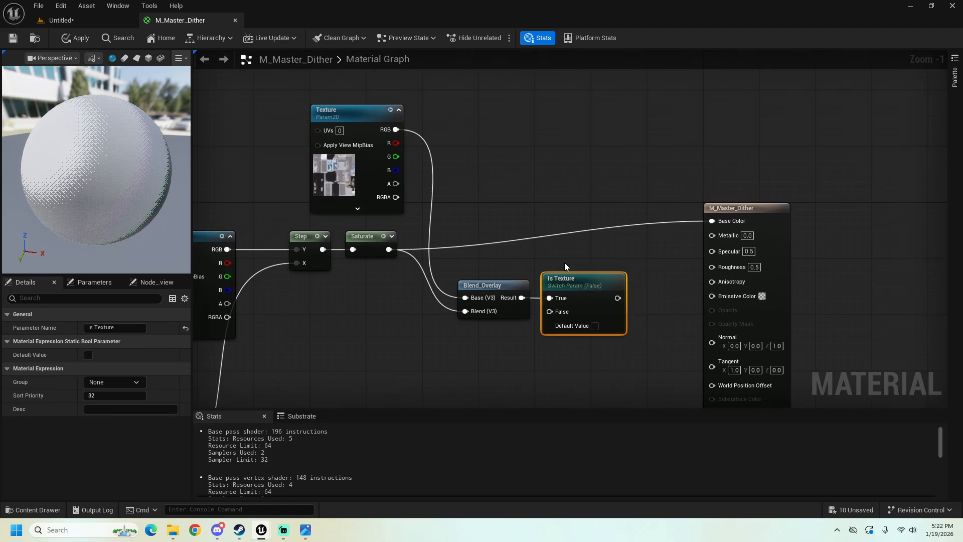
pyautogui.moveTo(564, 263); pyautogui.dragTo(511, 258, button='right')
pyautogui.moveTo(438, 257); pyautogui.dragTo(527, 232, button='right')
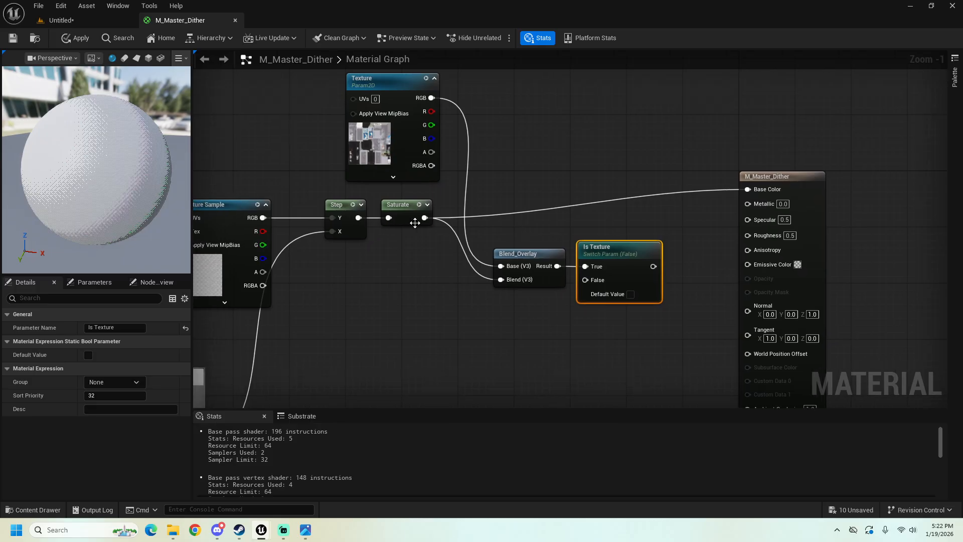
pyautogui.moveTo(424, 217); pyautogui.dragTo(586, 279)
pyautogui.moveTo(601, 295); pyautogui.dragTo(502, 305, button='right')
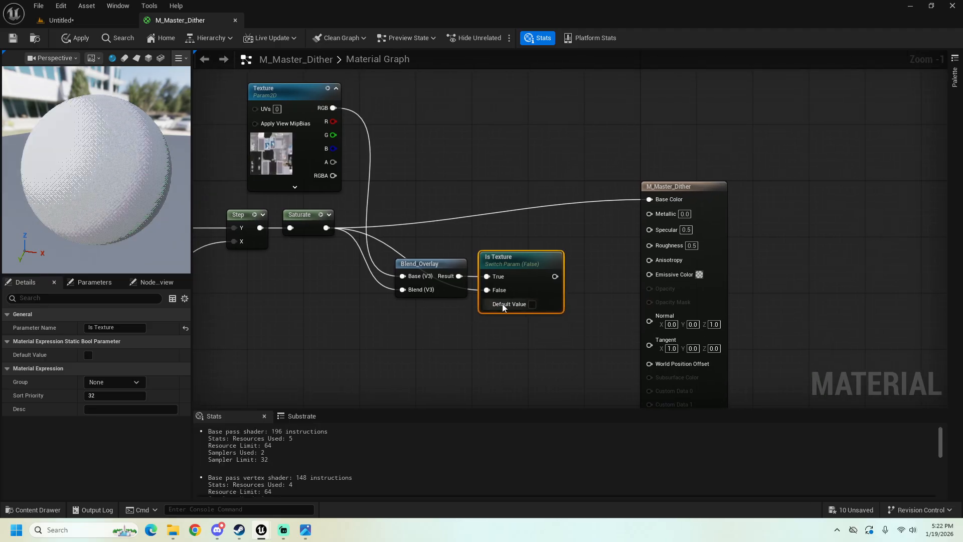
pyautogui.moveTo(555, 276); pyautogui.dragTo(650, 200)
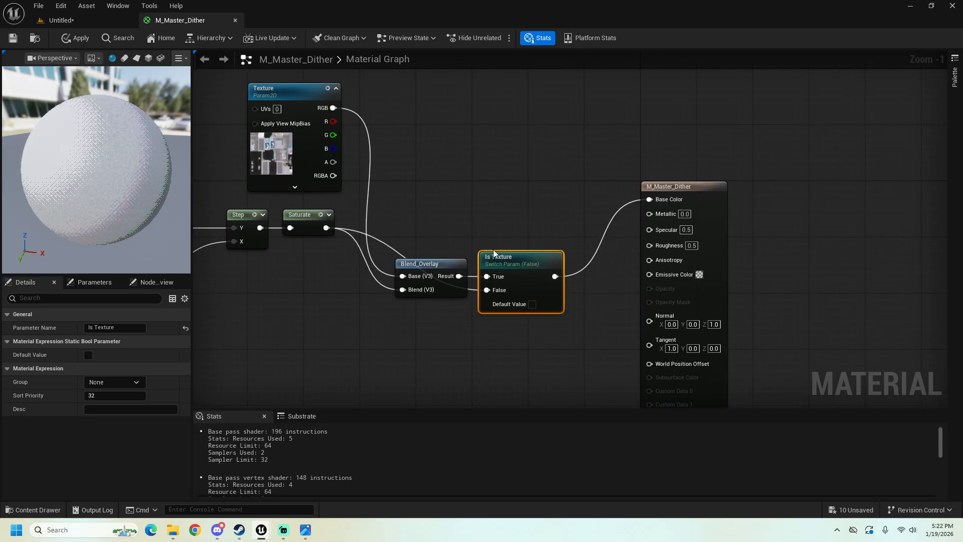
# Step: Test Is Texture's default value on the preview sphere by enabling and disabling it, and apply the material changes
pyautogui.moveTo(506, 197); pyautogui.dragTo(577, 181, button='right')
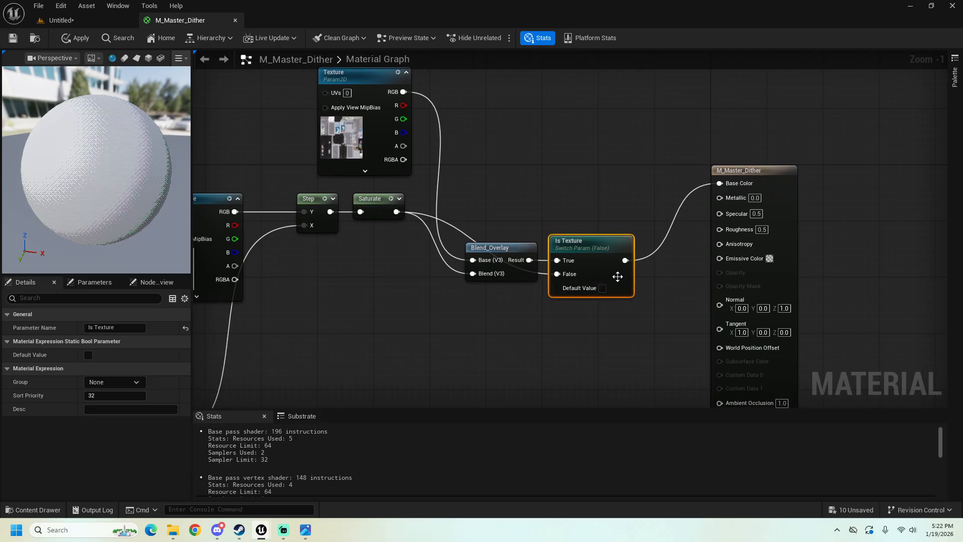
pyautogui.moveTo(168, 188); pyautogui.dragTo(120, 190)
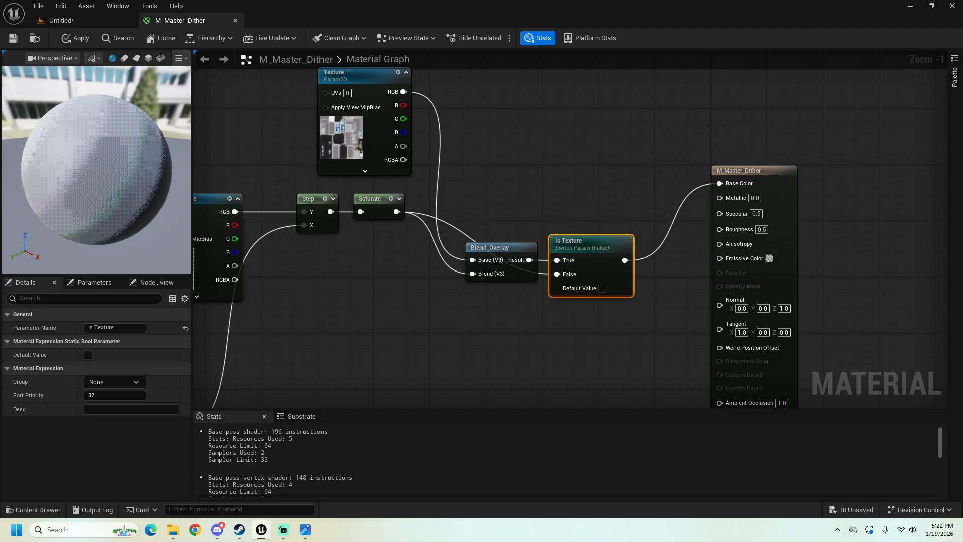
pyautogui.click(602, 288)
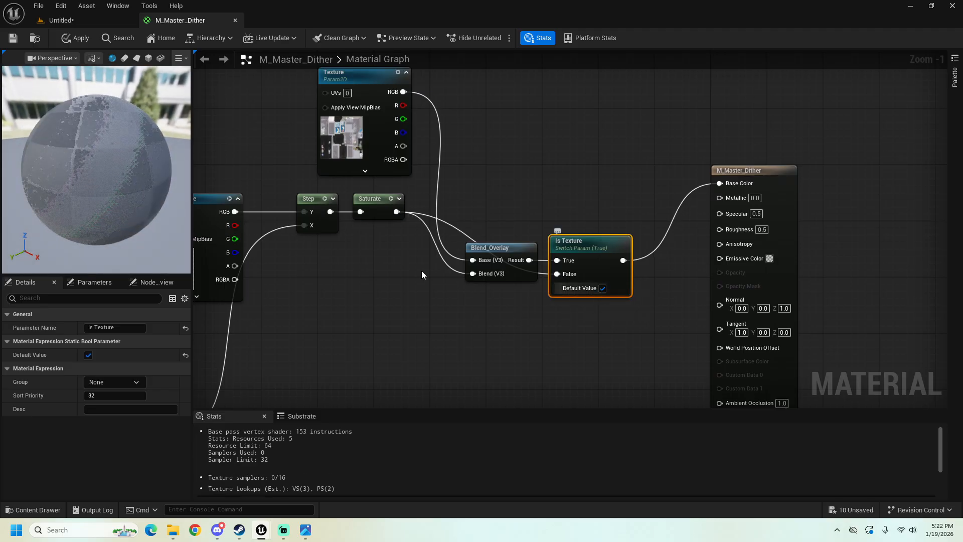
pyautogui.click(603, 288)
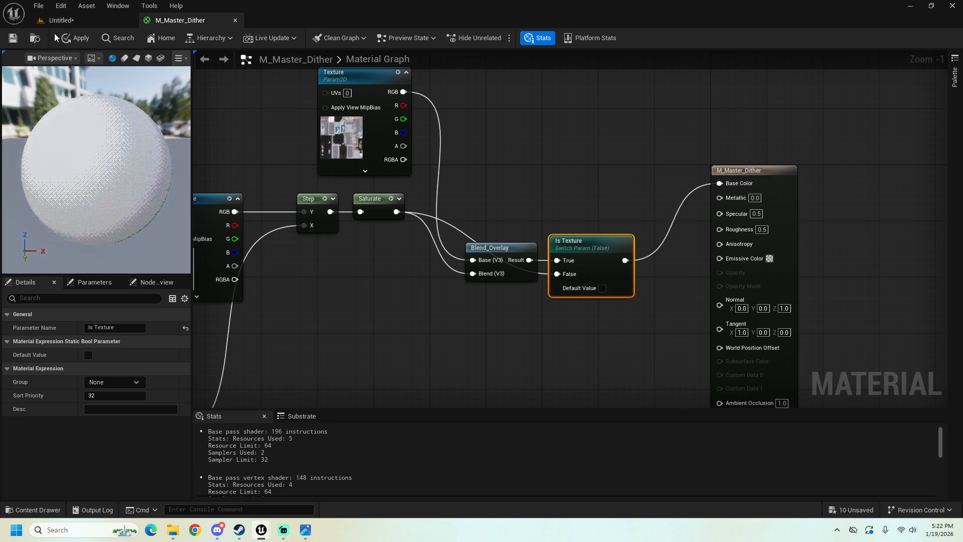
pyautogui.click(70, 38)
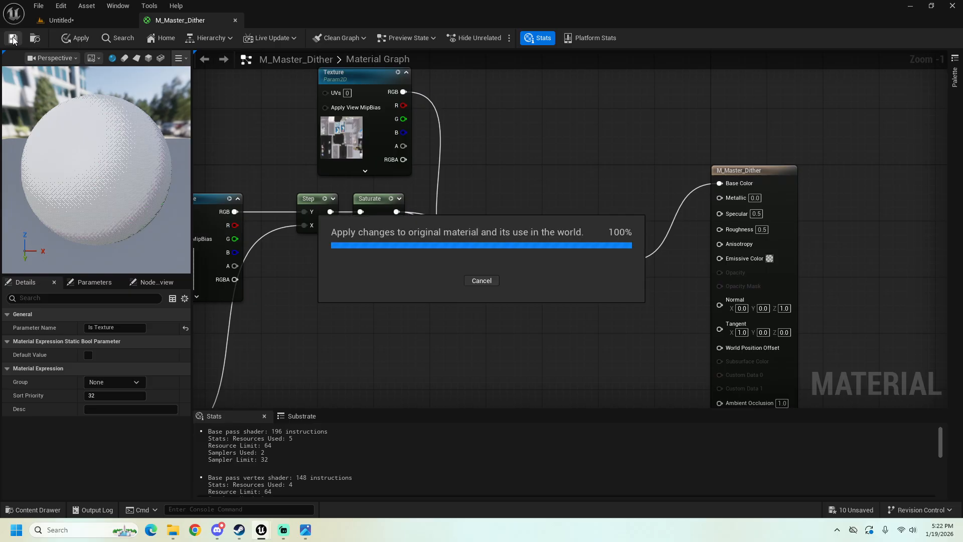
# Step: Group the nodes from ScreenPosition through Saturate in a comment titled "Dithering" and move it away from the texture nodes
pyautogui.scroll(-3, 440, 245)
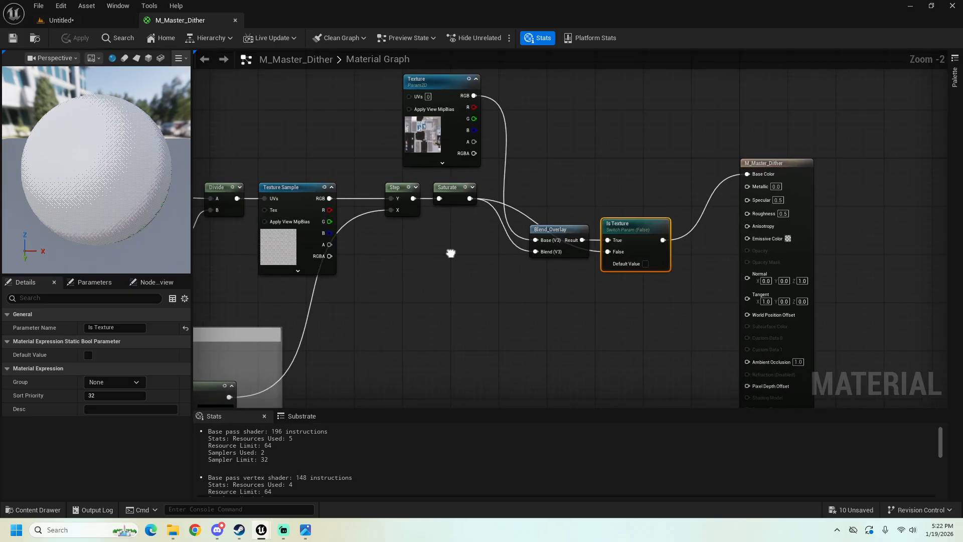
pyautogui.moveTo(483, 260); pyautogui.dragTo(566, 266, button='right')
pyautogui.moveTo(561, 146); pyautogui.dragTo(636, 146)
pyautogui.moveTo(303, 144); pyautogui.dragTo(572, 260)
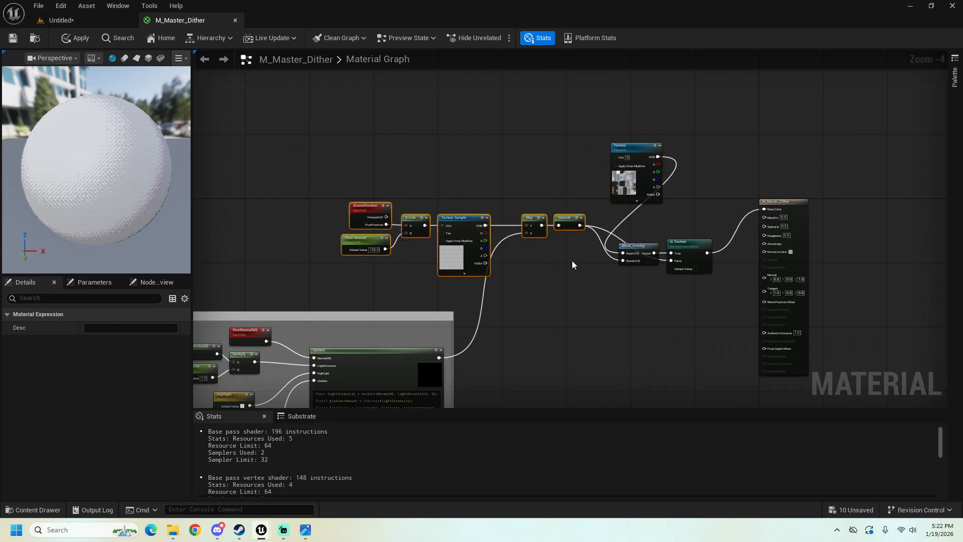
pyautogui.write('cS')
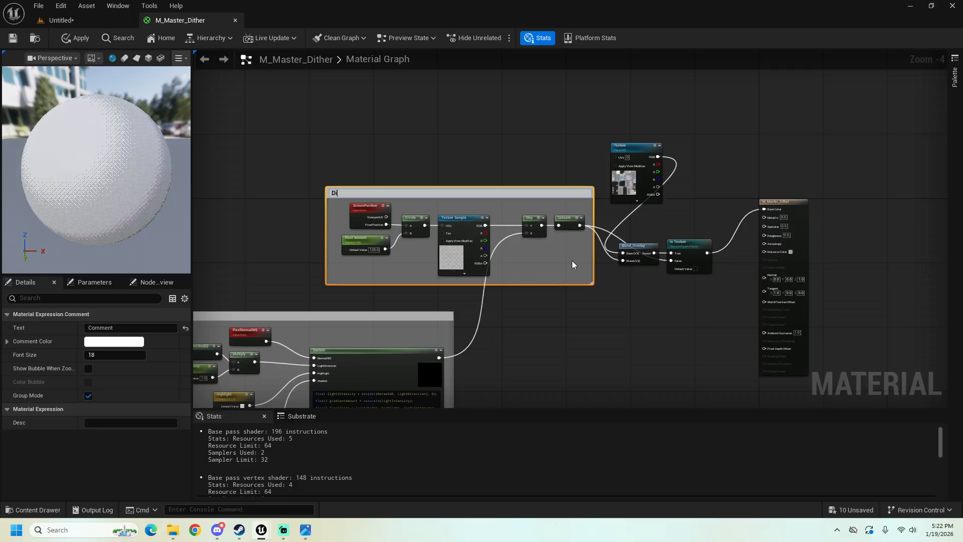
pyautogui.click(510, 231)
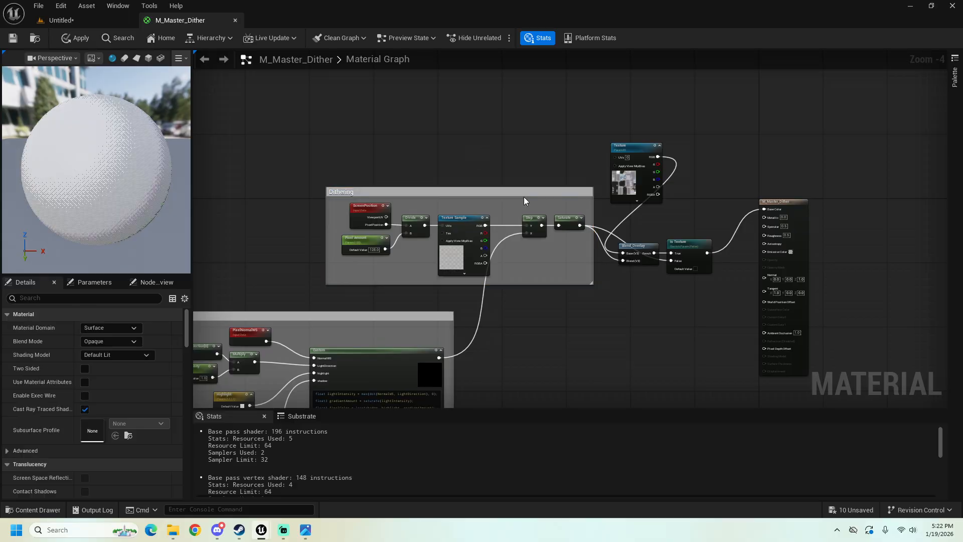
pyautogui.moveTo(473, 188); pyautogui.dragTo(401, 185)
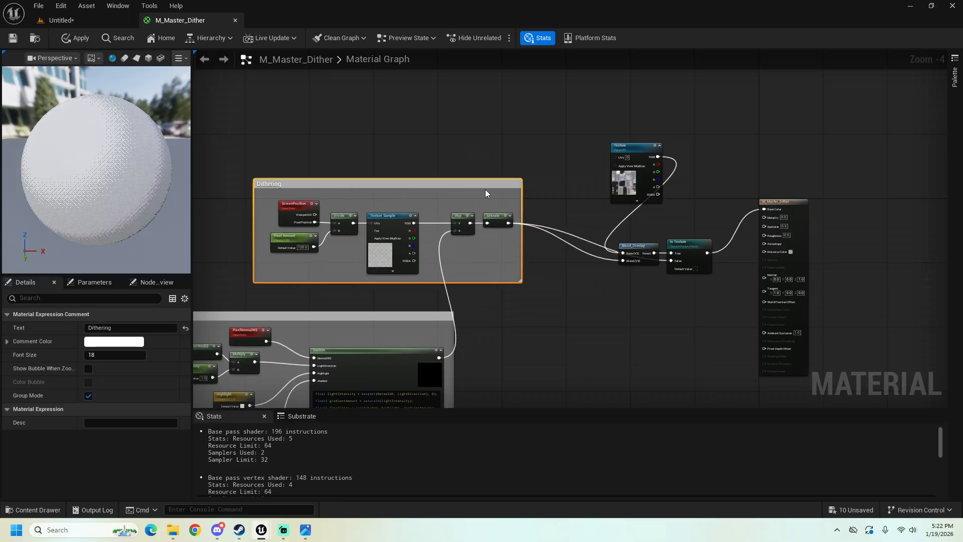
# Step: Group the Texture, Blend_Overlay and Is Texture nodes in a comment titled "Texture"
pyautogui.moveTo(646, 149); pyautogui.dragTo(716, 300)
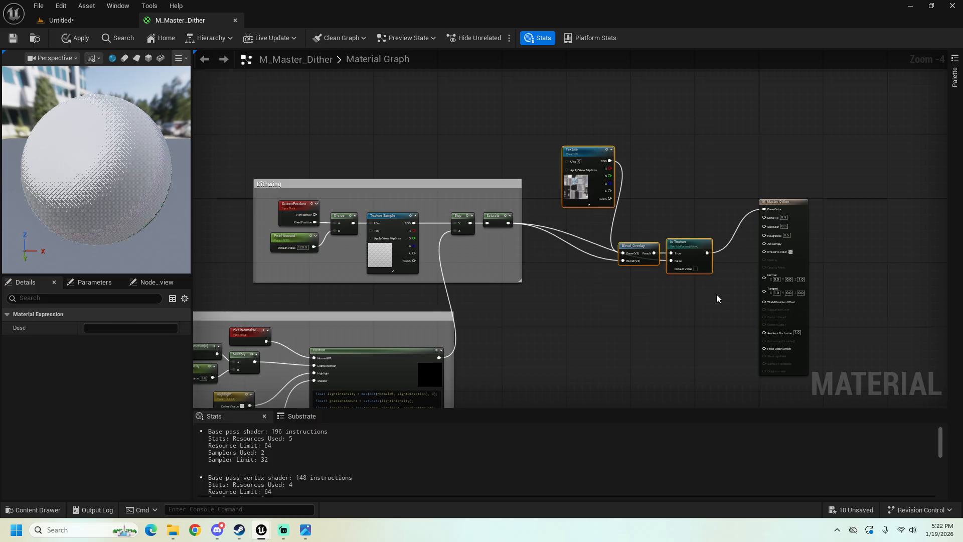
pyautogui.write('cTexture')
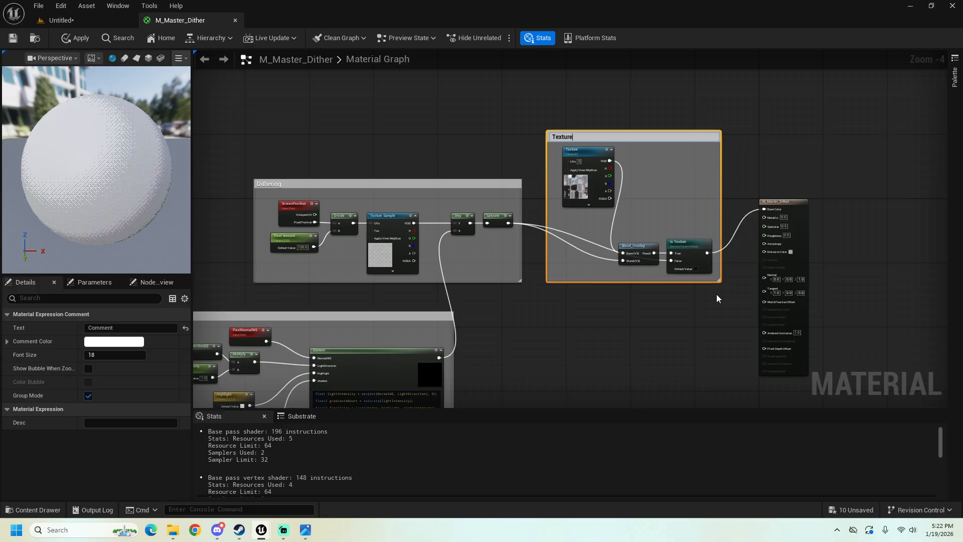
pyautogui.press('Return')
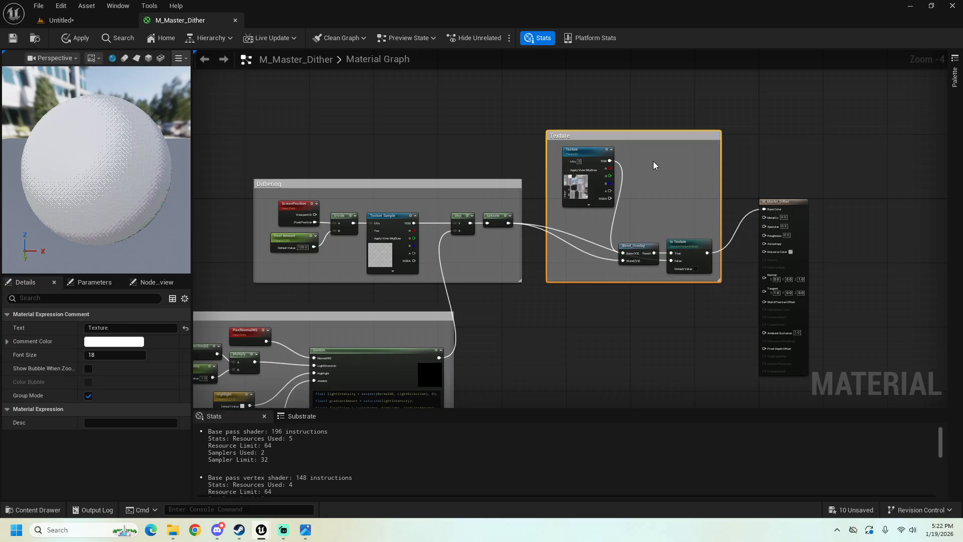
# Step: Apply the M_Master_Dither changes and return to the Untitled level with the teapot
pyautogui.click(454, 159)
pyautogui.moveTo(454, 159); pyautogui.dragTo(413, 146, button='right')
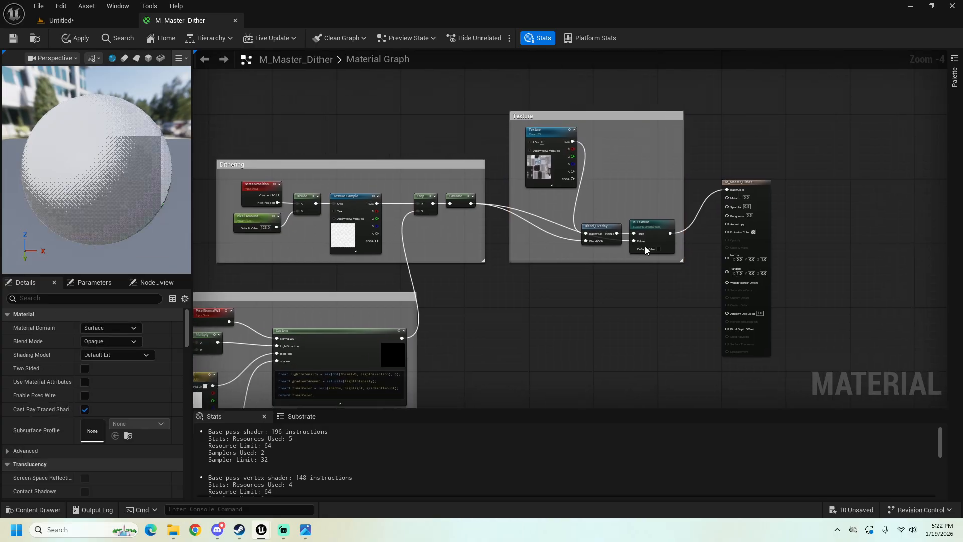
pyautogui.click(81, 38)
pyautogui.click(82, 22)
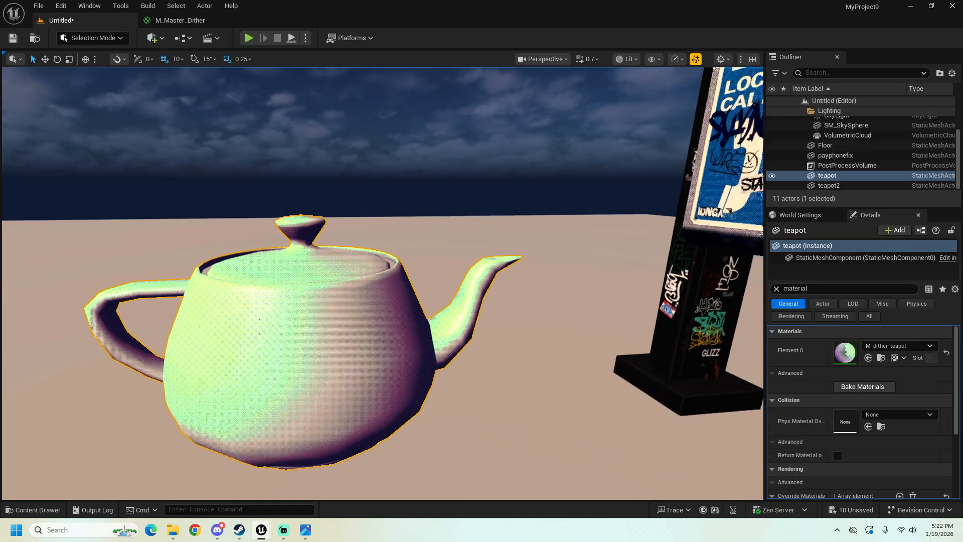
# Step: Select the payphone and reset its Element 0 material to the mesh's default
pyautogui.click(558, 225)
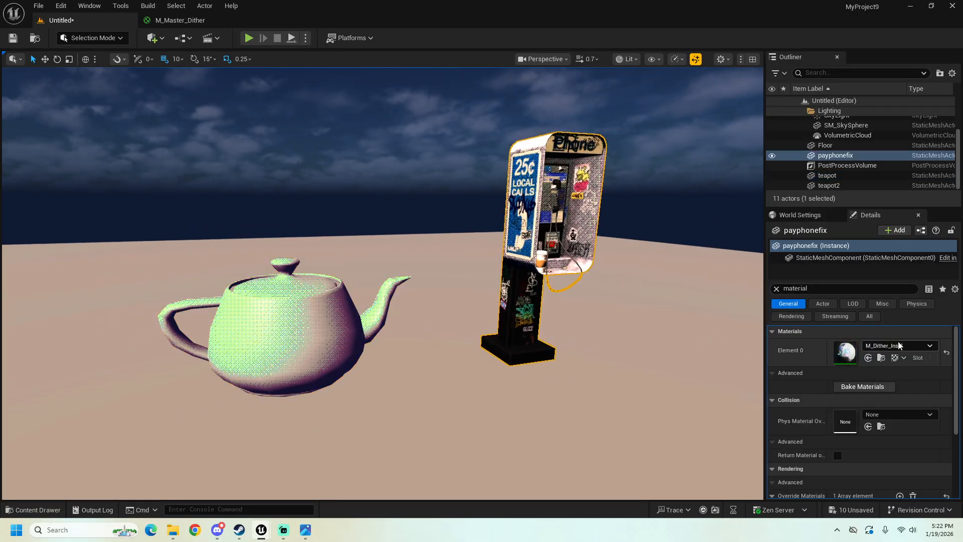
pyautogui.click(899, 345)
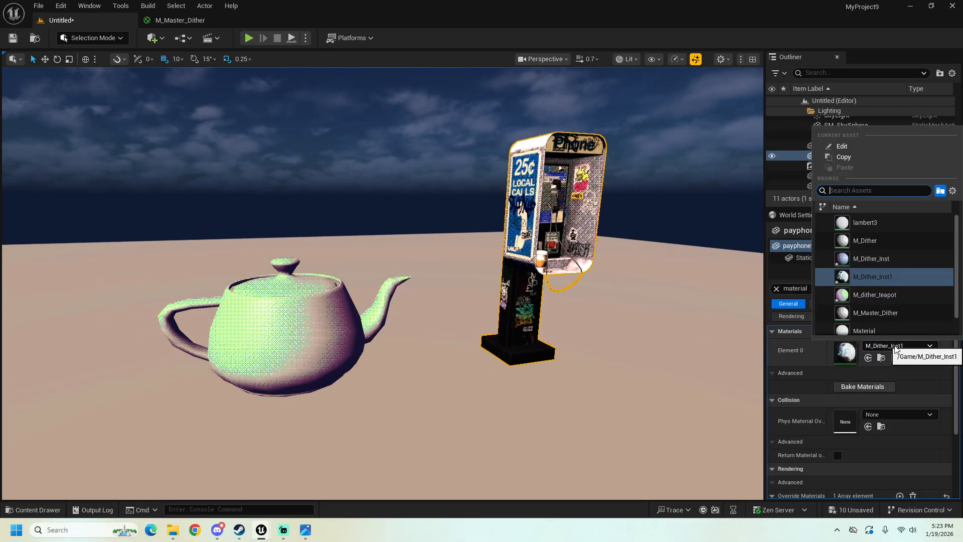
pyautogui.click(946, 356)
pyautogui.click(946, 356)
pyautogui.press('w')
pyautogui.moveTo(446, 260)
pyautogui.mouseDown(button='right')
pyautogui.moveTo(464, 256)
pyautogui.moveTo(477, 236)
pyautogui.moveTo(446, 259)
pyautogui.mouseUp(button='right')
pyautogui.moveTo(346, 332)
pyautogui.mouseDown(button='right')
pyautogui.moveTo(377, 329)
pyautogui.moveTo(345, 332)
pyautogui.mouseUp(button='right')
pyautogui.press('d')
# Step: Create a material instance of M_Master_Dither named "M_dither_payphone" and apply it to the payphone
pyautogui.click(35, 510)
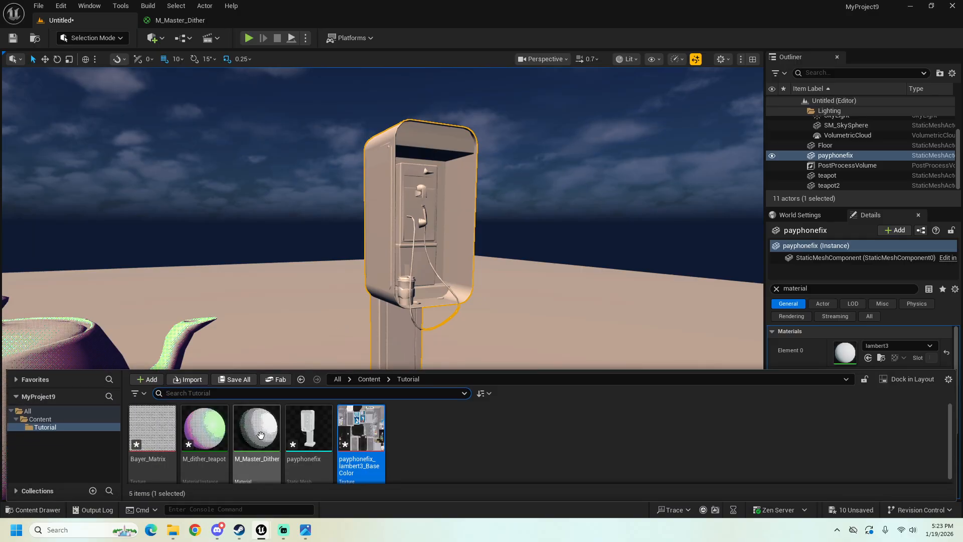
pyautogui.click(37, 510)
pyautogui.click(39, 510)
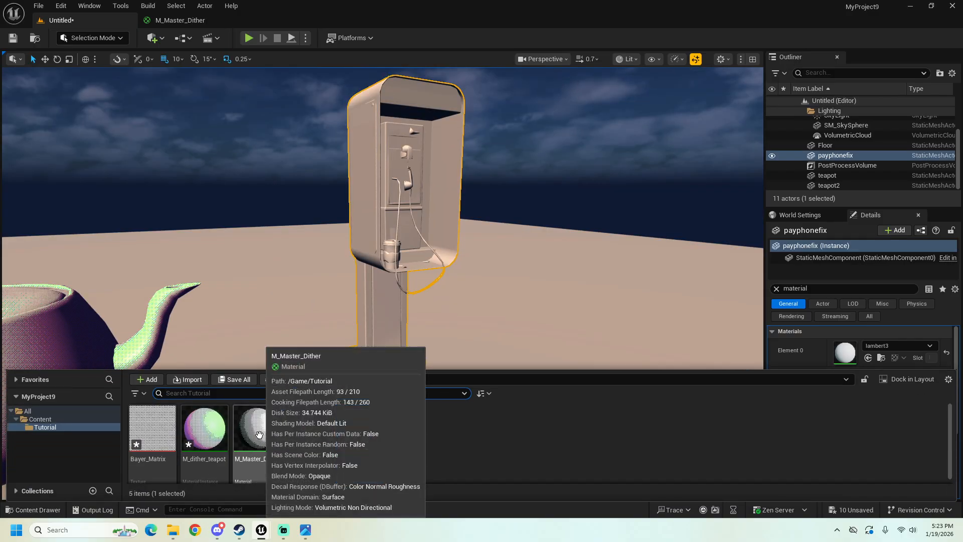
pyautogui.rightClick(258, 436)
pyautogui.click(288, 158)
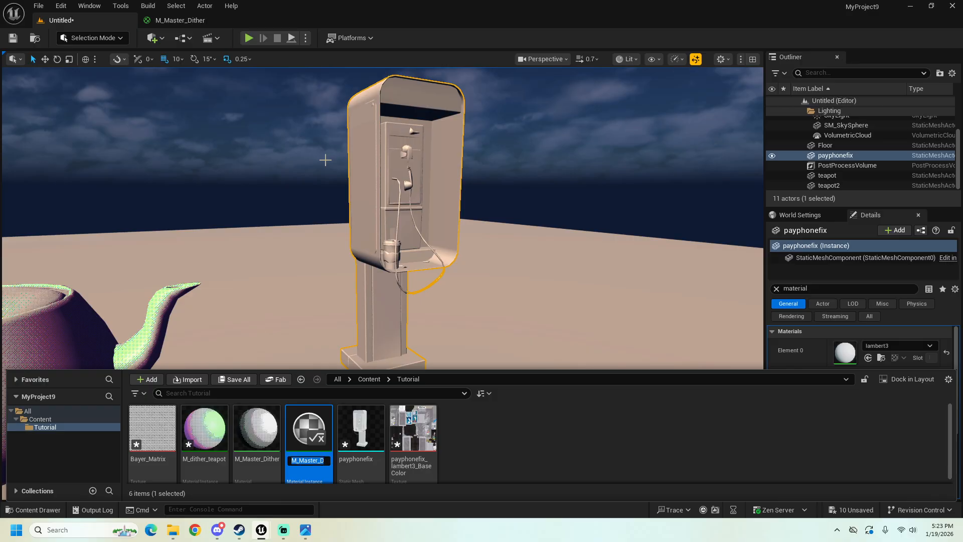
pyautogui.write('M_dither_')
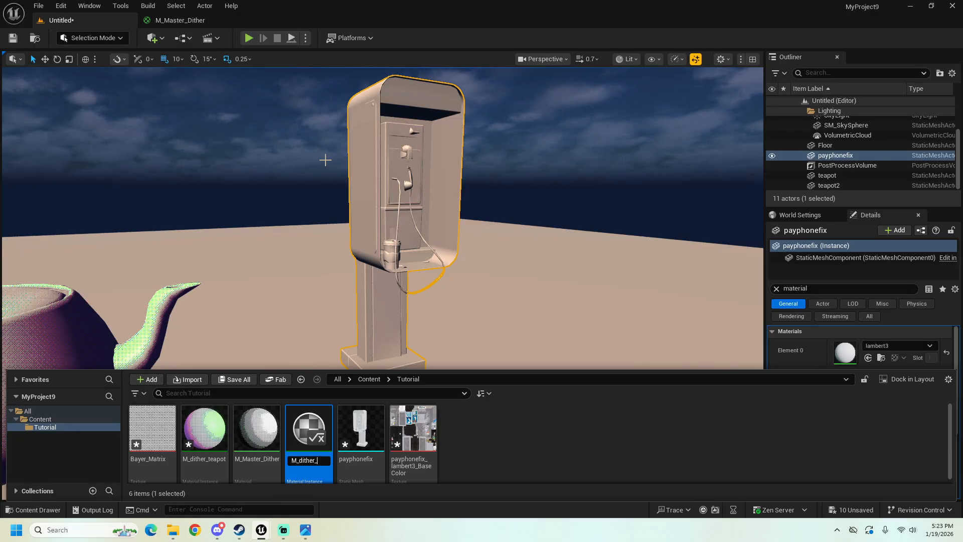
pyautogui.write('pay')
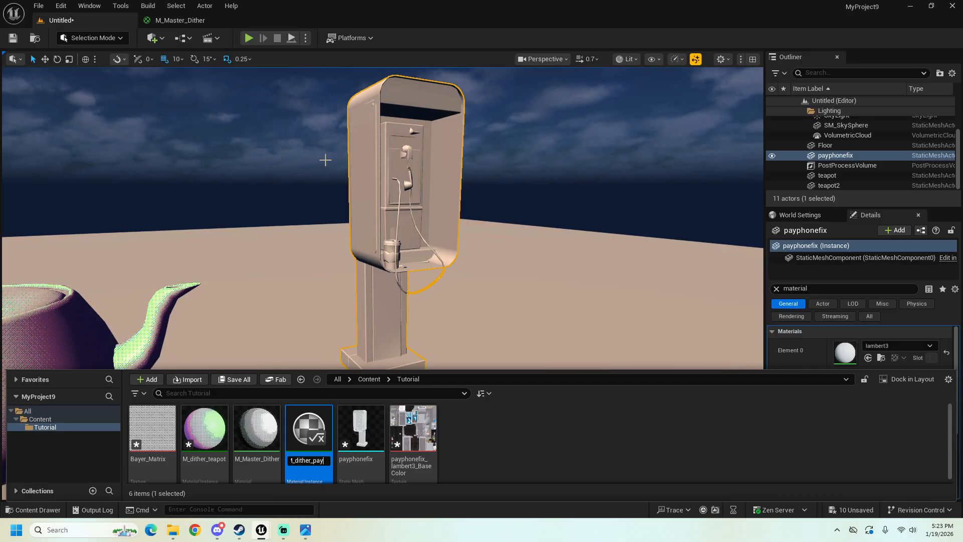
pyautogui.write('phone')
pyautogui.press('Return')
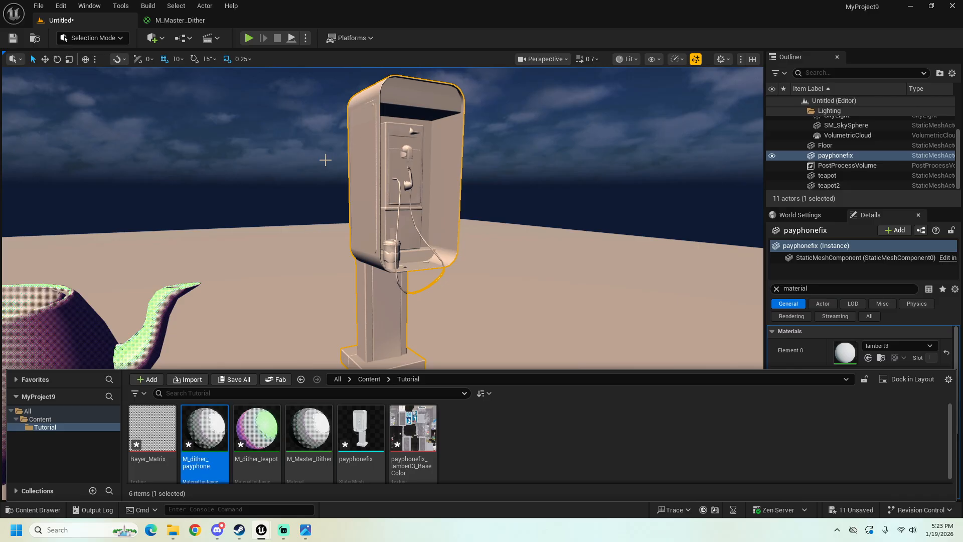
pyautogui.moveTo(204, 431); pyautogui.dragTo(370, 219)
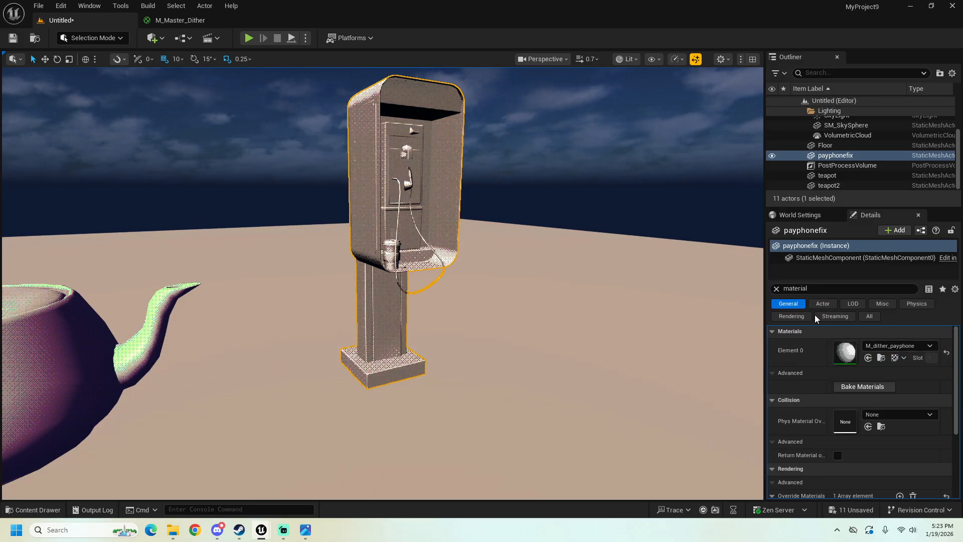
# Step: Open M_dither_payphone in a floating, slightly taller editor window beside a close view of the payphone in the Untitled level
pyautogui.click(56, 509)
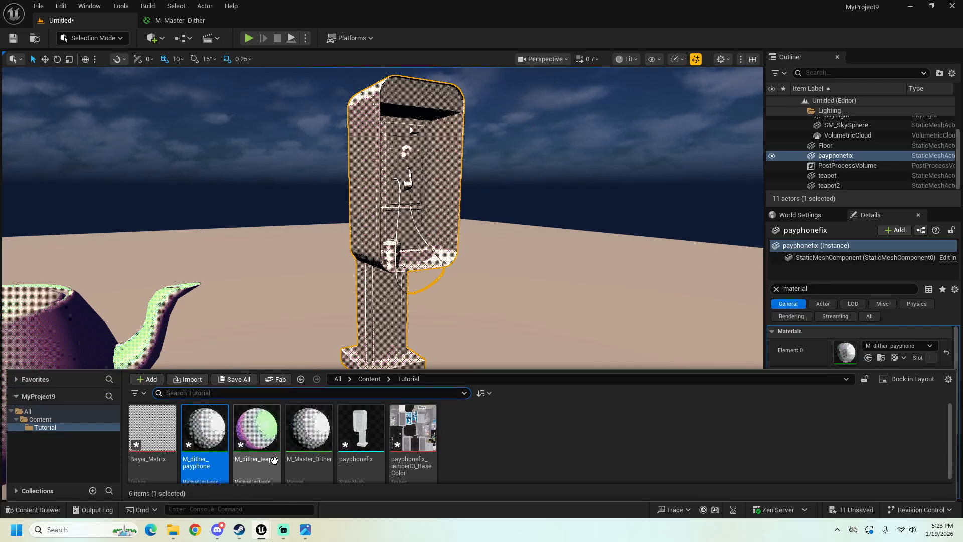
pyautogui.doubleClick(211, 448)
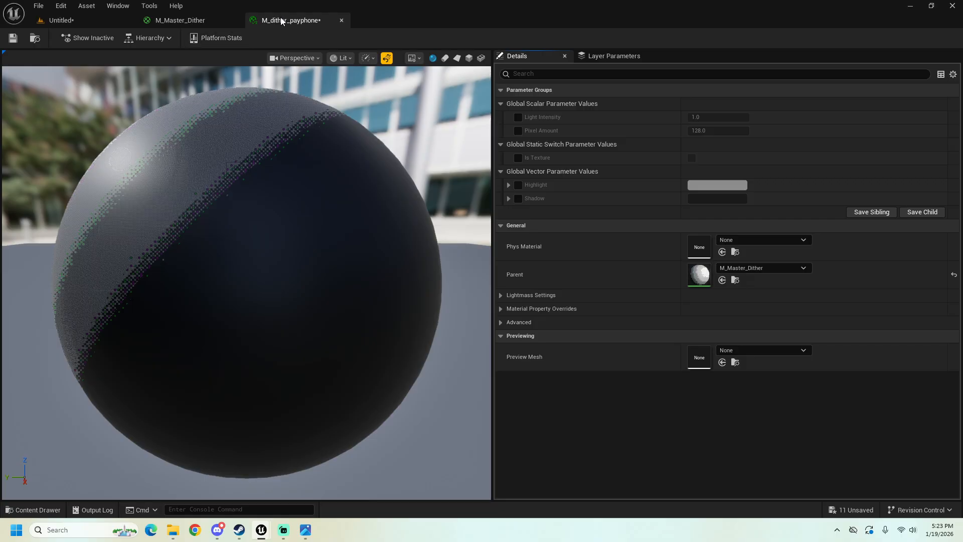
pyautogui.moveTo(281, 17); pyautogui.dragTo(405, 171)
pyautogui.click(73, 18)
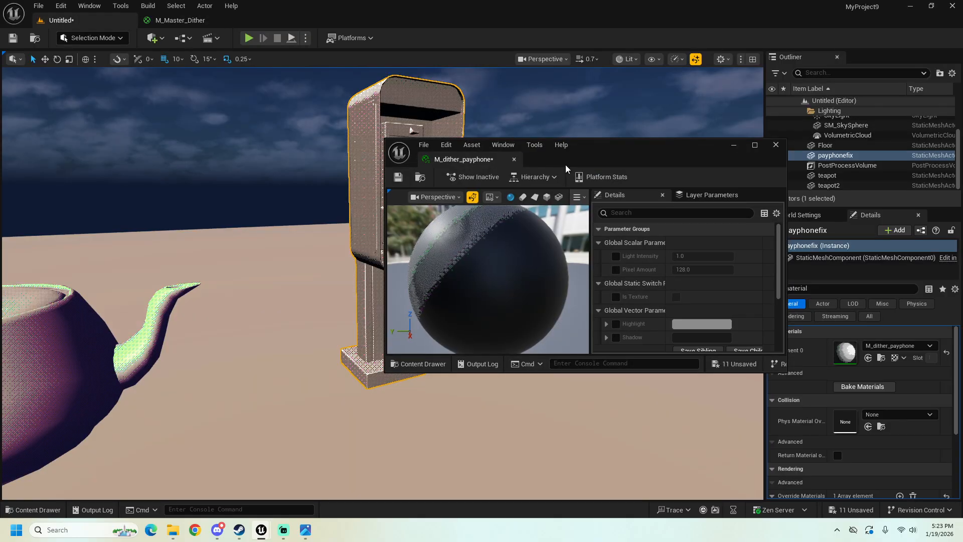
pyautogui.moveTo(565, 165); pyautogui.dragTo(651, 191)
pyautogui.moveTo(711, 398); pyautogui.dragTo(711, 434)
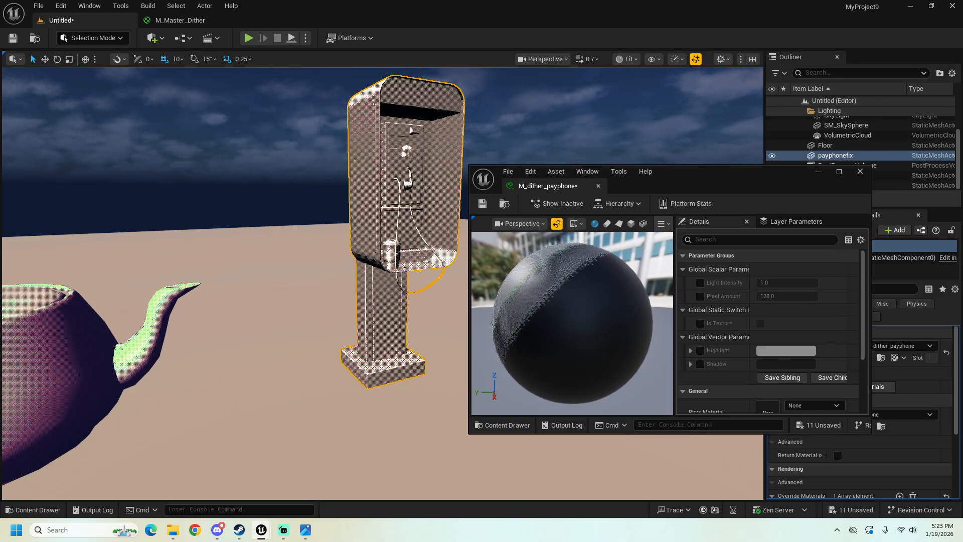
pyautogui.press('w')
pyautogui.moveTo(279, 379); pyautogui.dragTo(301, 387, button='right')
pyautogui.moveTo(341, 358); pyautogui.dragTo(341, 355, button='right')
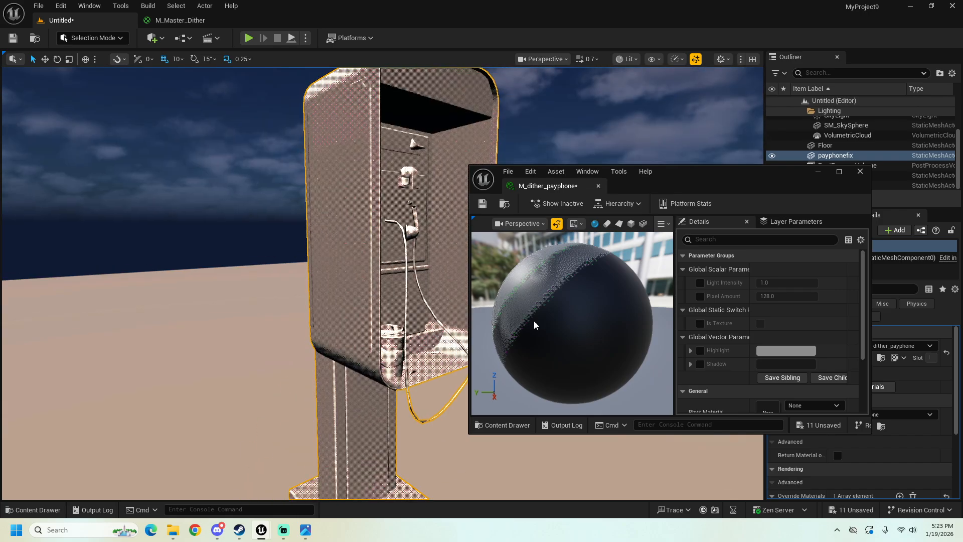
# Step: Override the Is Texture switch in M_dither_payphone and turn it on
pyautogui.scroll(-2, 724, 332)
pyautogui.scroll(2, 722, 320)
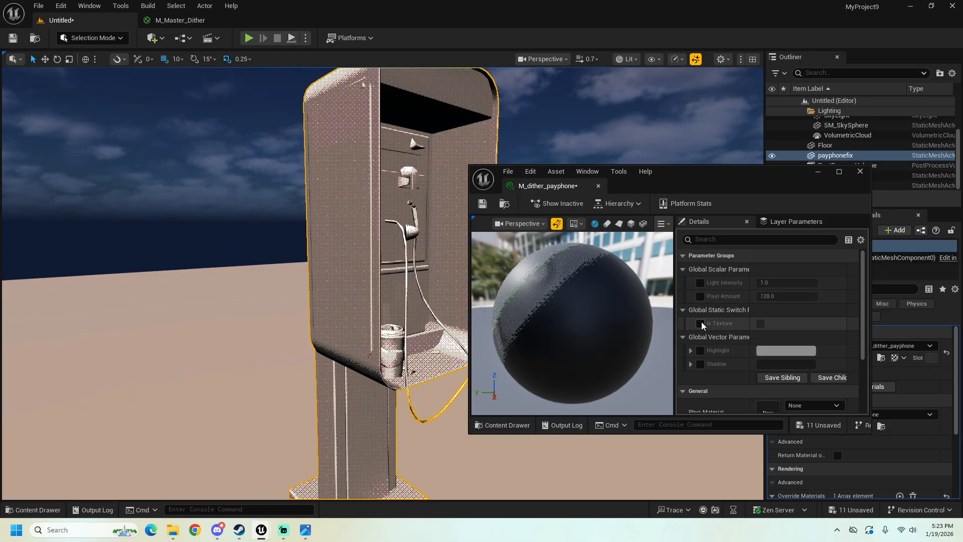
pyautogui.click(700, 323)
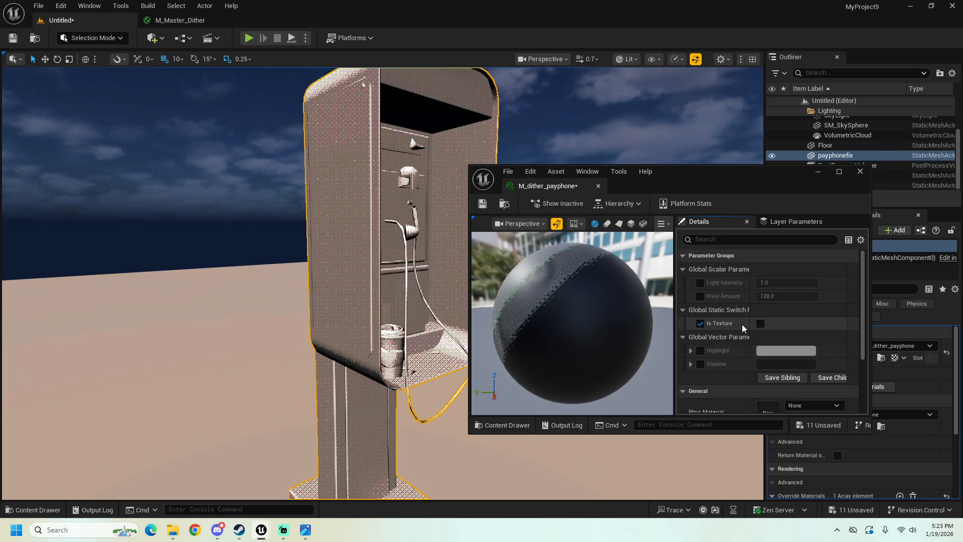
pyautogui.click(761, 324)
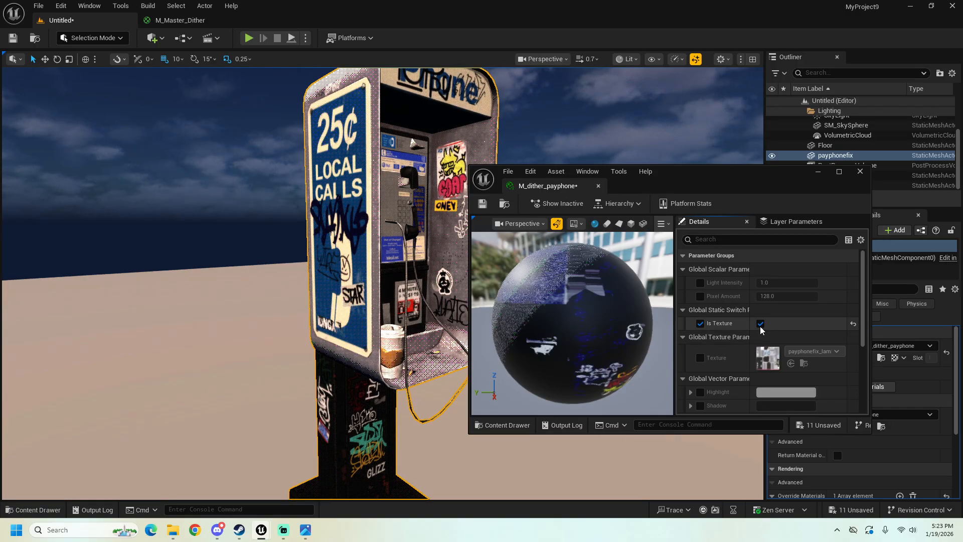
# Step: Override the Texture parameter, try Bayer_Matrix on the payphone, and set it to payphonefix_lambert3_BaseColor
pyautogui.scroll(-1, 698, 340)
pyautogui.click(702, 340)
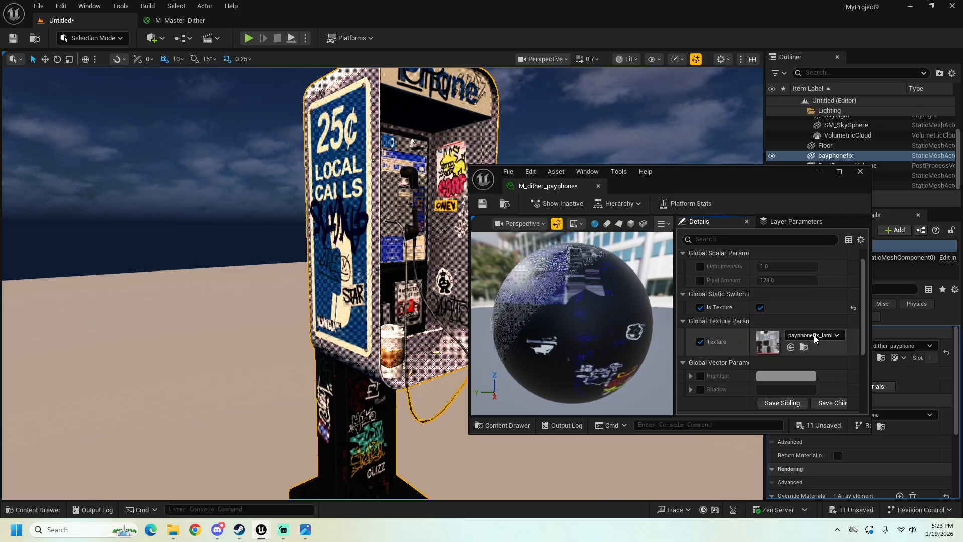
pyautogui.click(814, 335)
pyautogui.click(710, 401)
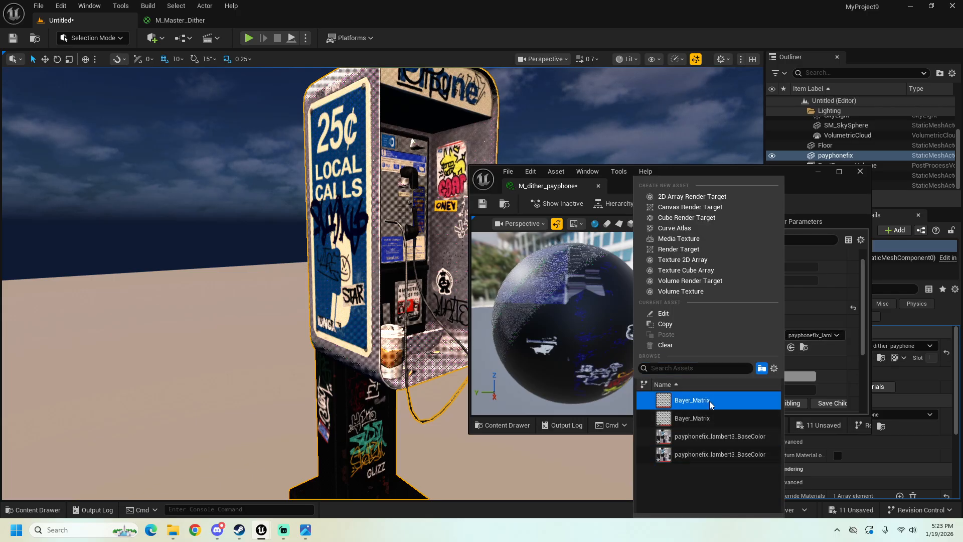
pyautogui.click(808, 335)
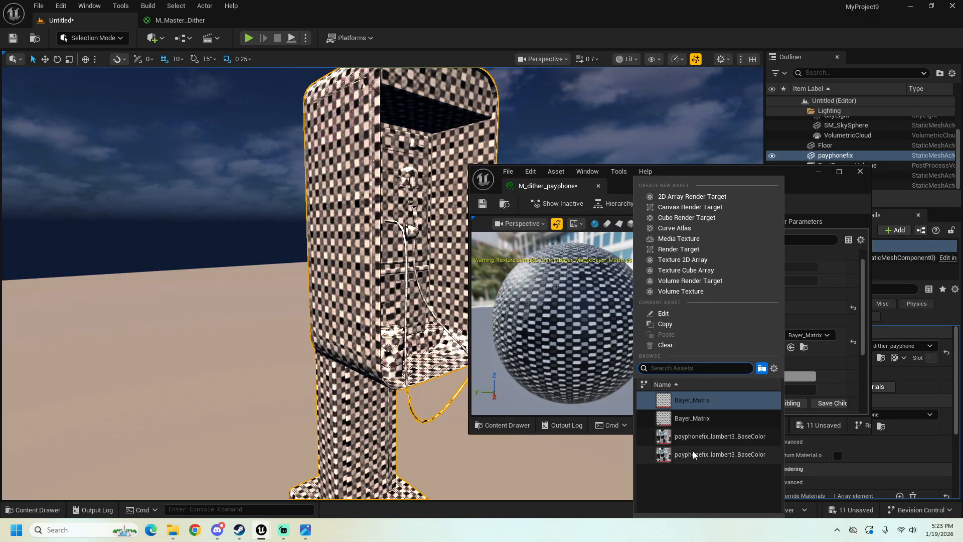
pyautogui.click(702, 449)
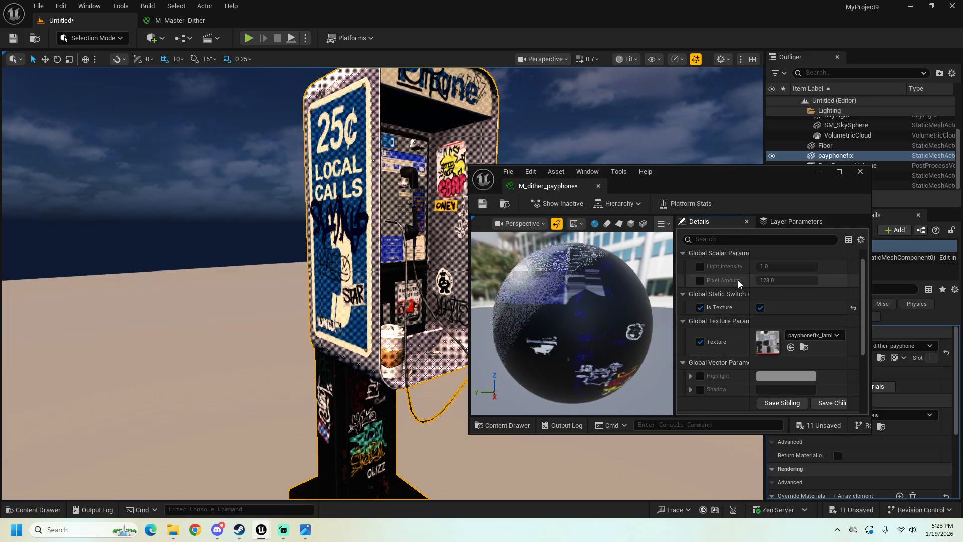
# Step: Enable the overrides for Light Intensity, Pixel Amount, Highlight and Shadow in M_dither_payphone
pyautogui.click(699, 267)
pyautogui.click(700, 281)
pyautogui.click(701, 376)
pyautogui.click(702, 389)
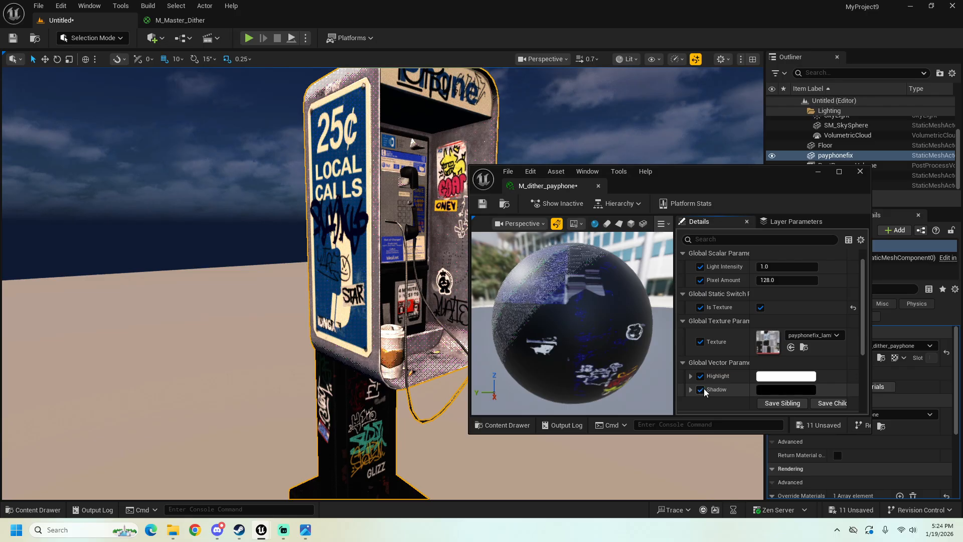
# Step: Set the Highlight colour to light blue (C6E2FFFF) and the Shadow colour to dark brown (5B4D3DFF)
pyautogui.click(786, 376)
pyautogui.moveTo(627, 321)
pyautogui.mouseDown()
pyautogui.moveTo(644, 303)
pyautogui.moveTo(599, 292)
pyautogui.mouseUp()
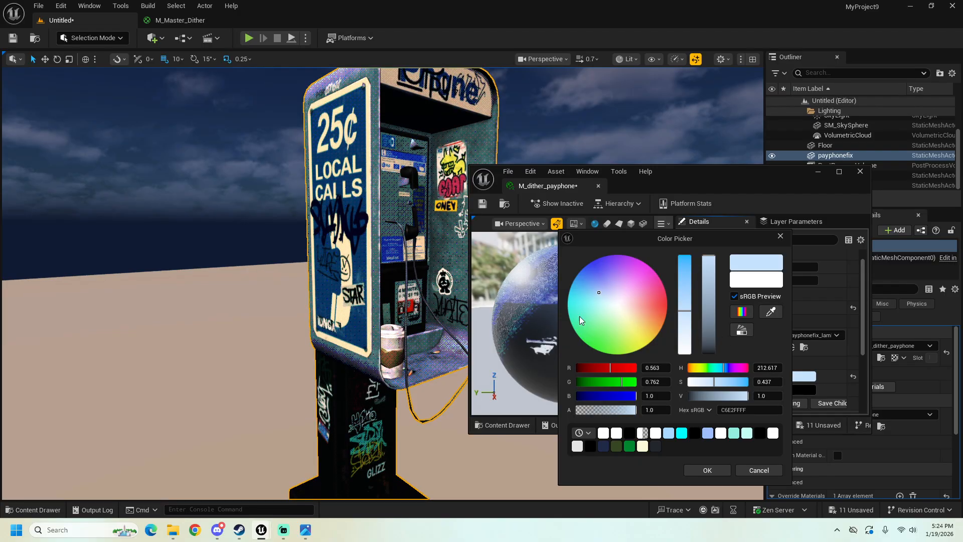
pyautogui.click(803, 389)
pyautogui.moveTo(669, 306); pyautogui.dragTo(654, 318)
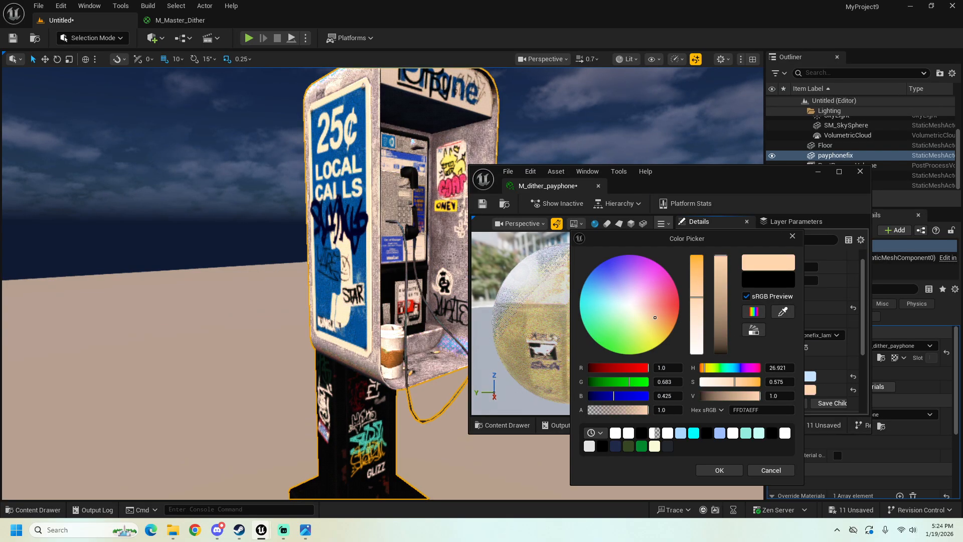
pyautogui.moveTo(721, 309); pyautogui.dragTo(722, 347)
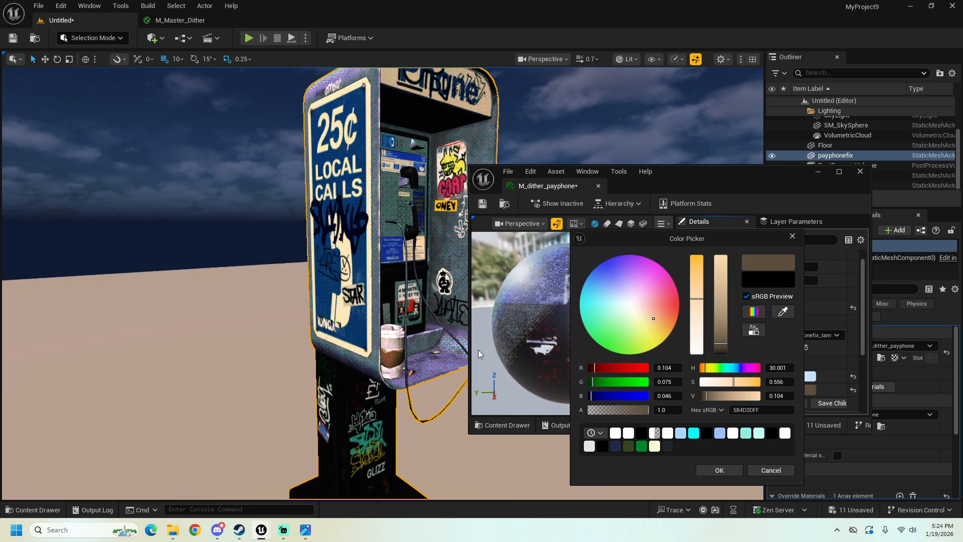
# Step: Minimize the instance editor to examine the dithered payphone and teapot in the level, and switch to Streamlabs Desktop
pyautogui.moveTo(367, 340); pyautogui.dragTo(353, 355, button='right')
pyautogui.press('s')
pyautogui.click(818, 172)
pyautogui.press('w')
pyautogui.moveTo(506, 298); pyautogui.dragTo(494, 301, button='right')
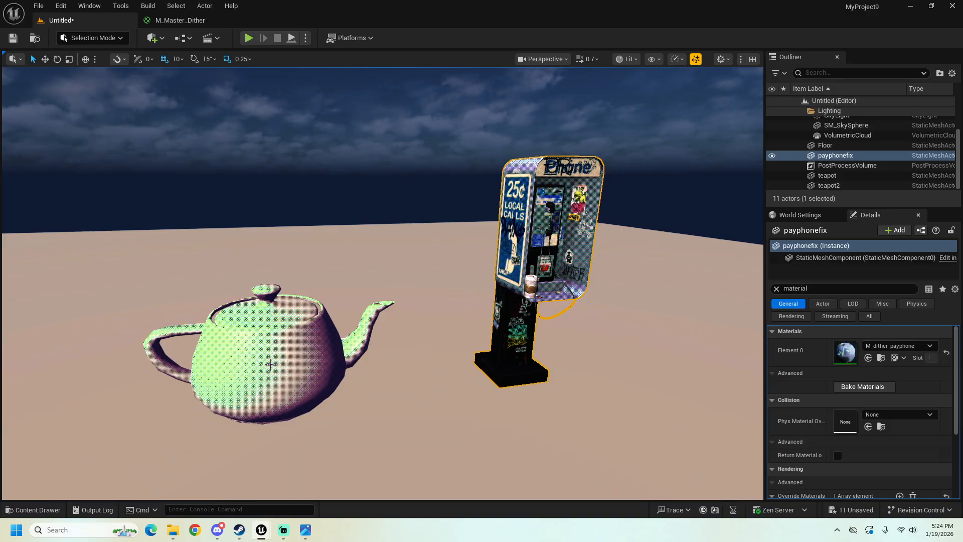
pyautogui.moveTo(286, 352); pyautogui.dragTo(287, 331, button='right')
pyautogui.press('d')
pyautogui.press('a')
pyautogui.press('w')
pyautogui.press('s')
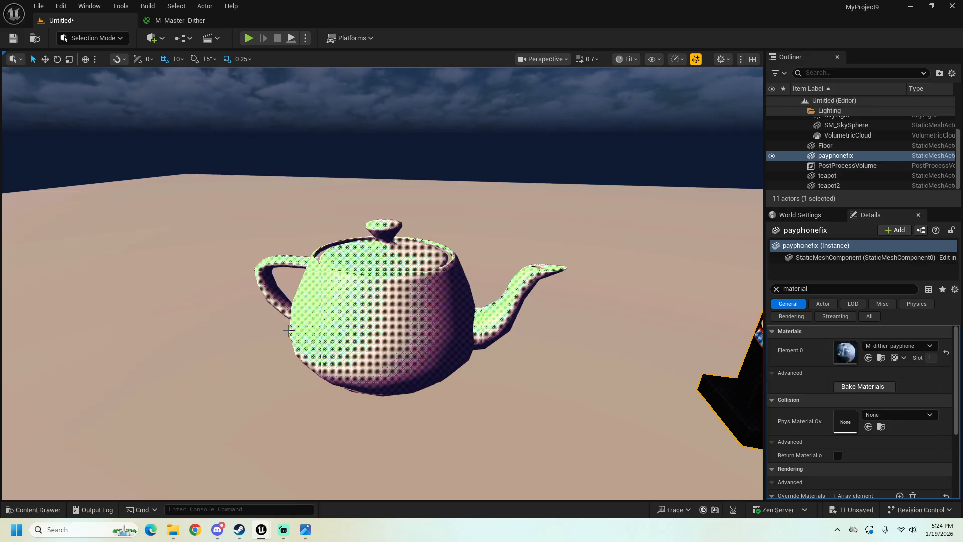
pyautogui.click(282, 531)
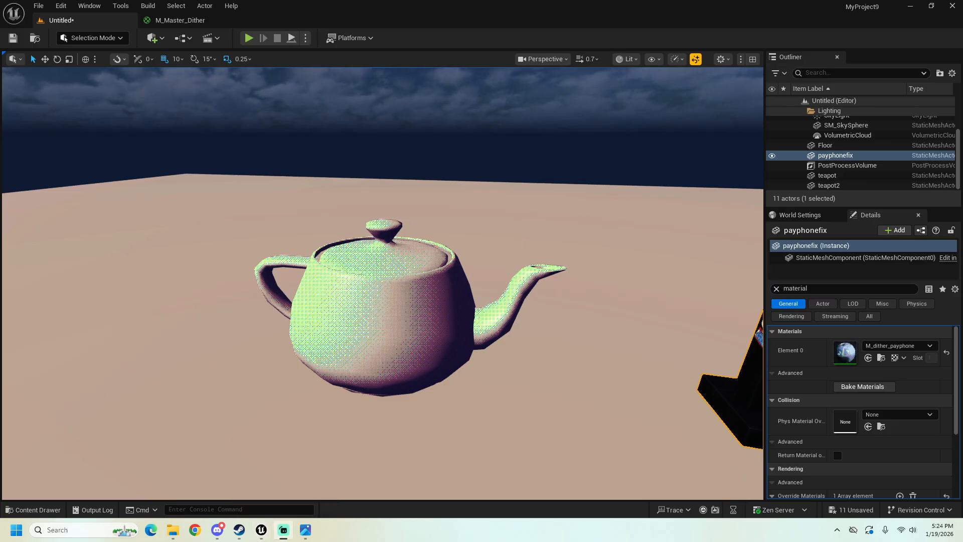